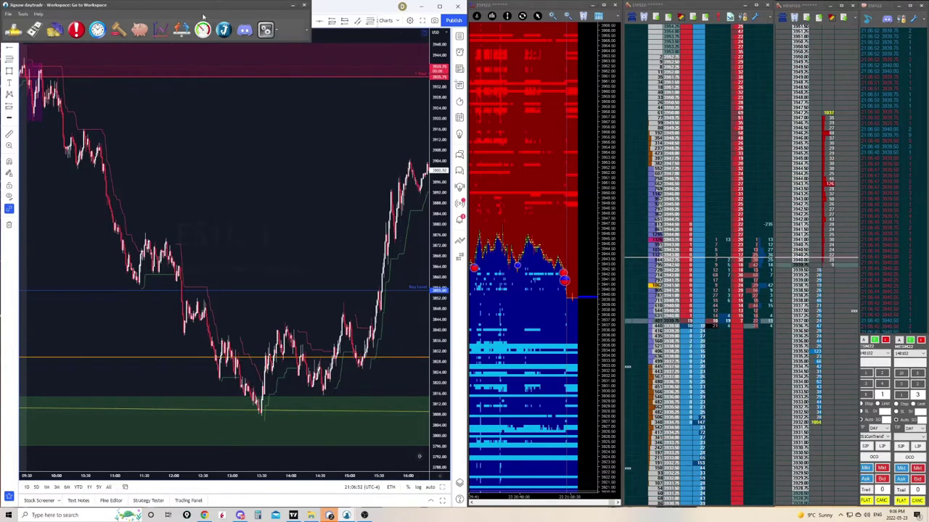
- Open the Connection Manager and arrange it beside the repositioned main toolbar over the chart
{"action": "left_click_drag", "start_coordinate": [205, 5], "coordinate": [387, 70]}
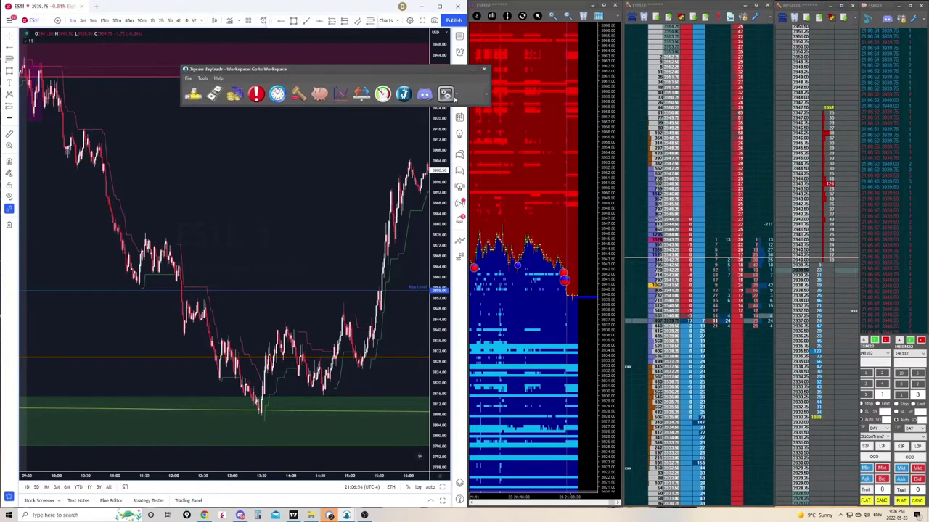
{"action": "mouse_move", "coordinate": [303, 72]}
{"action": "left_mouse_down"}
{"action": "mouse_move", "coordinate": [314, 67]}
{"action": "mouse_move", "coordinate": [270, 71]}
{"action": "mouse_move", "coordinate": [274, 80]}
{"action": "mouse_move", "coordinate": [292, 73]}
{"action": "left_mouse_up"}
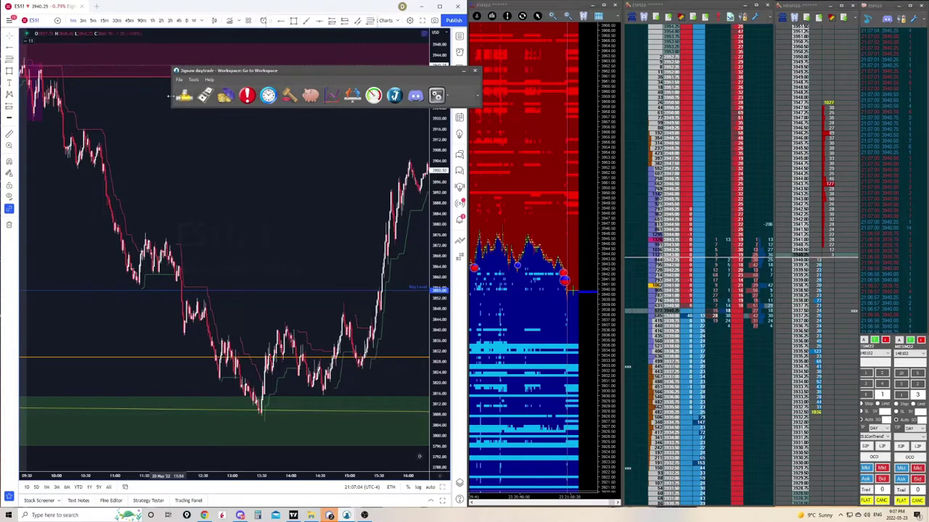
{"action": "left_click", "coordinate": [183, 95]}
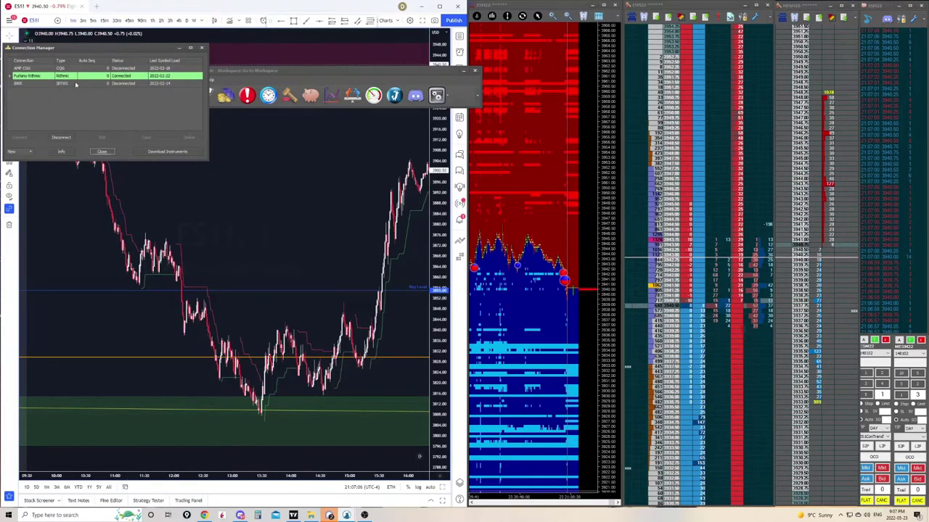
{"action": "left_click_drag", "start_coordinate": [98, 49], "coordinate": [440, 52]}
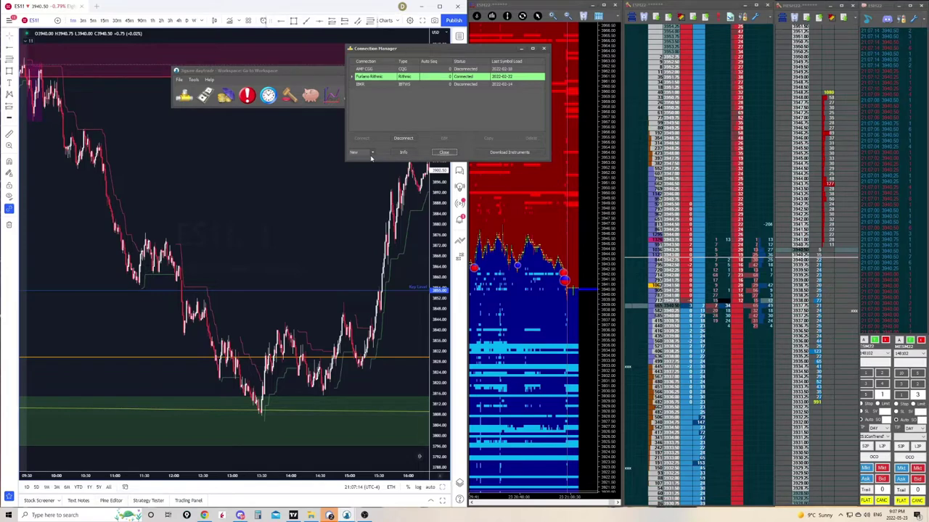
- View the configuration form for a new Tradovate connection and close it without saving
{"action": "left_click", "coordinate": [372, 154]}
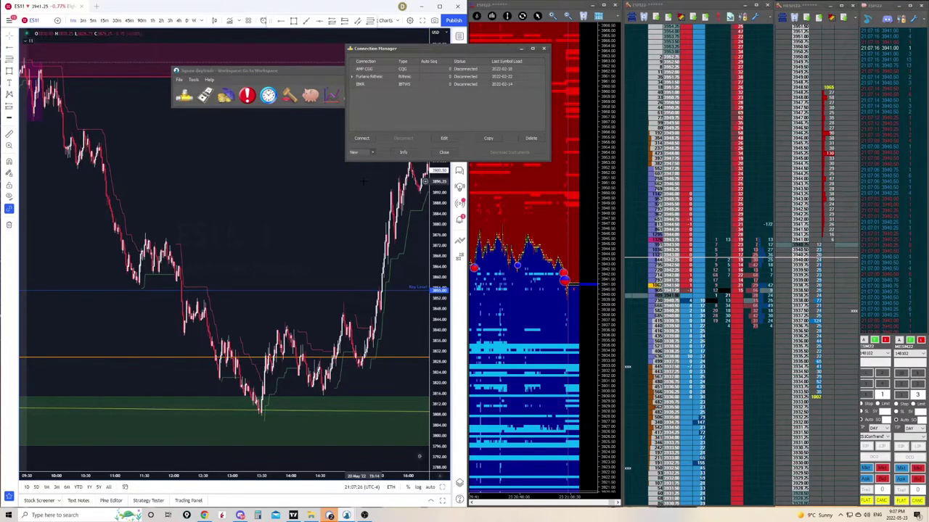
{"action": "left_click", "coordinate": [361, 180]}
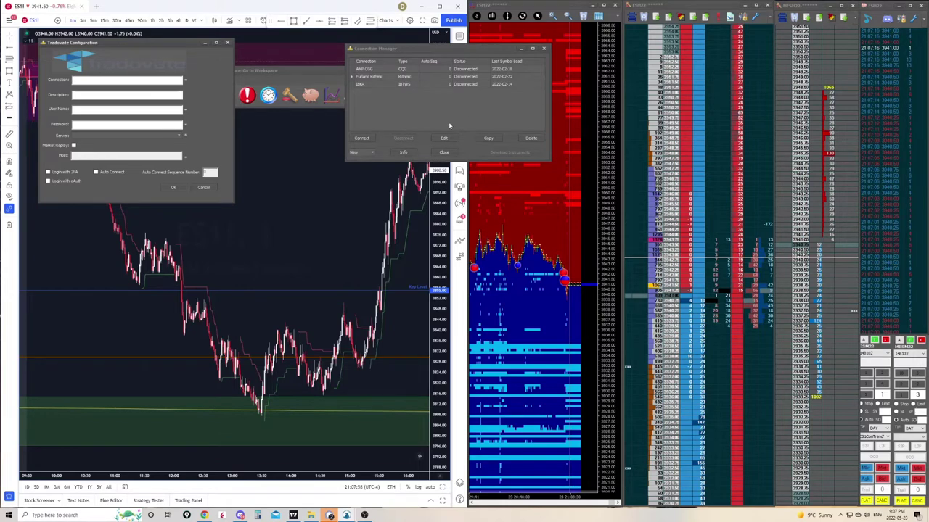
{"action": "left_click", "coordinate": [230, 44]}
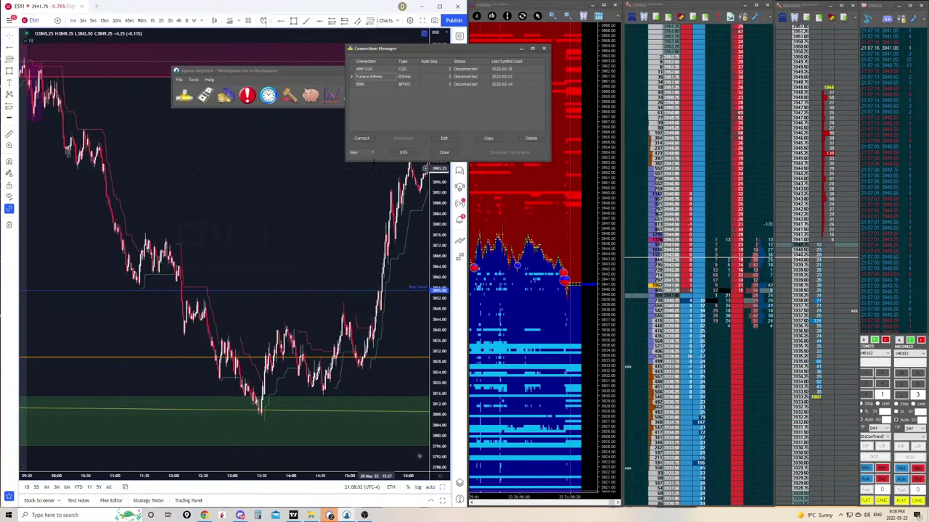
- Connect the existing Rithmic connection, dismiss the error windows and close the Connection Manager
{"action": "left_click", "coordinate": [361, 138]}
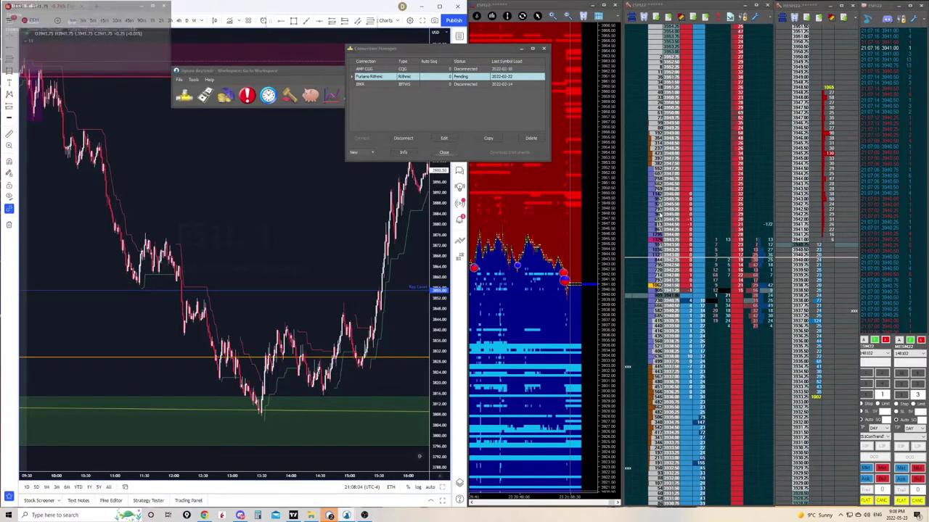
{"action": "left_click", "coordinate": [165, 6]}
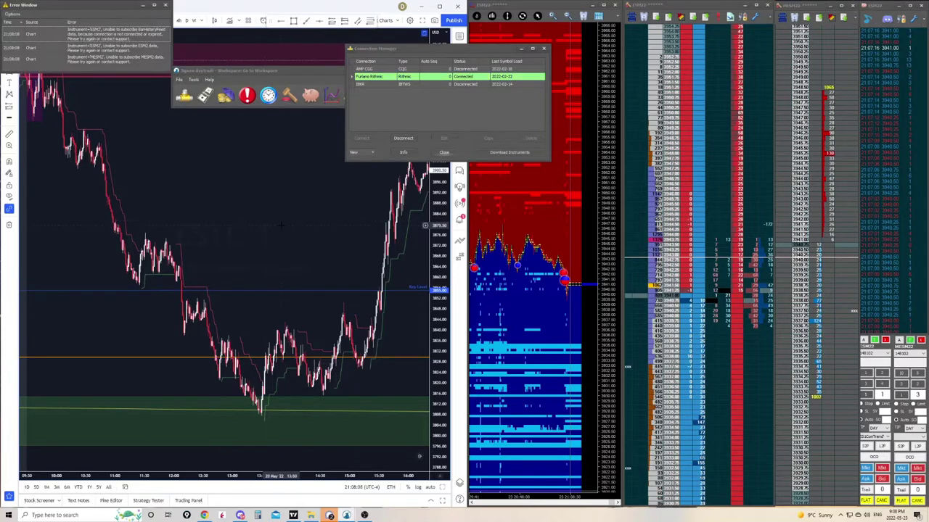
{"action": "left_click", "coordinate": [165, 5]}
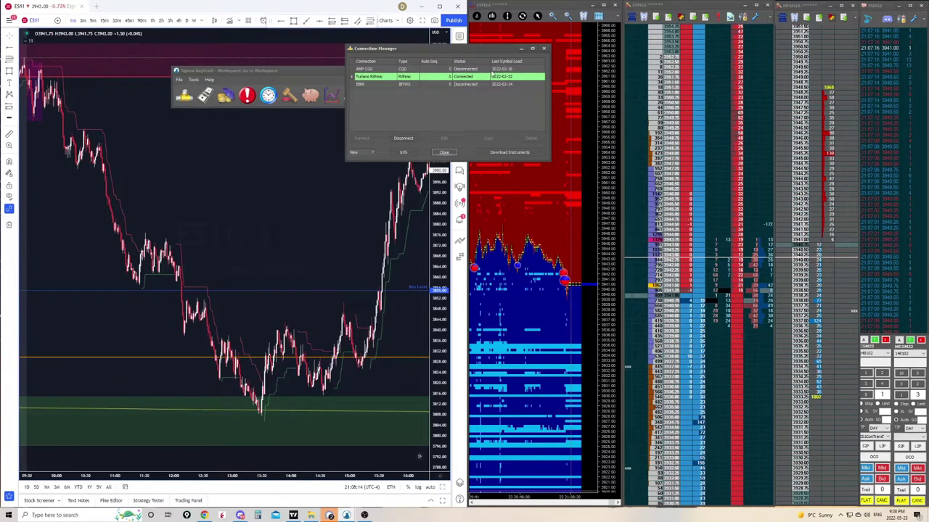
{"action": "left_click_drag", "start_coordinate": [477, 52], "coordinate": [379, 57]}
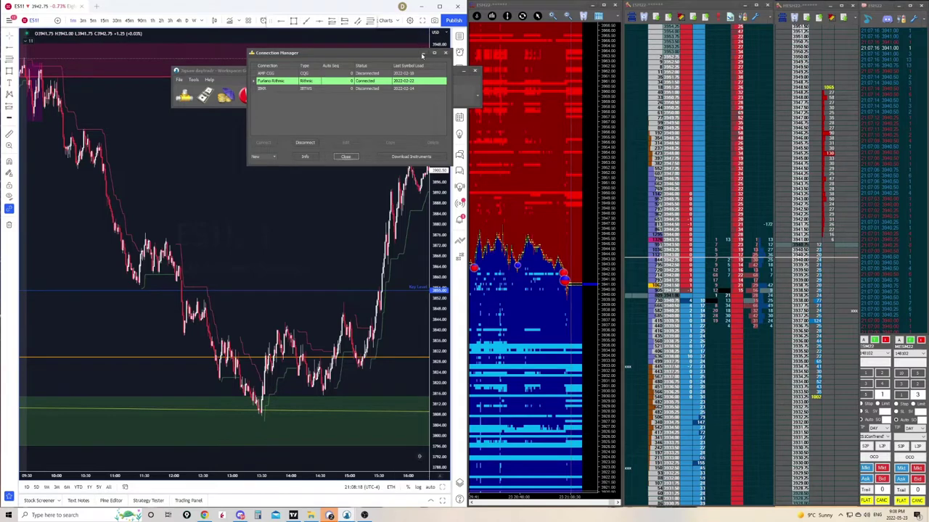
{"action": "left_click", "coordinate": [444, 52]}
- Review the order list and the positions view in the Orders and Positions window, and close it
{"action": "left_click_drag", "start_coordinate": [410, 101], "coordinate": [679, 110]}
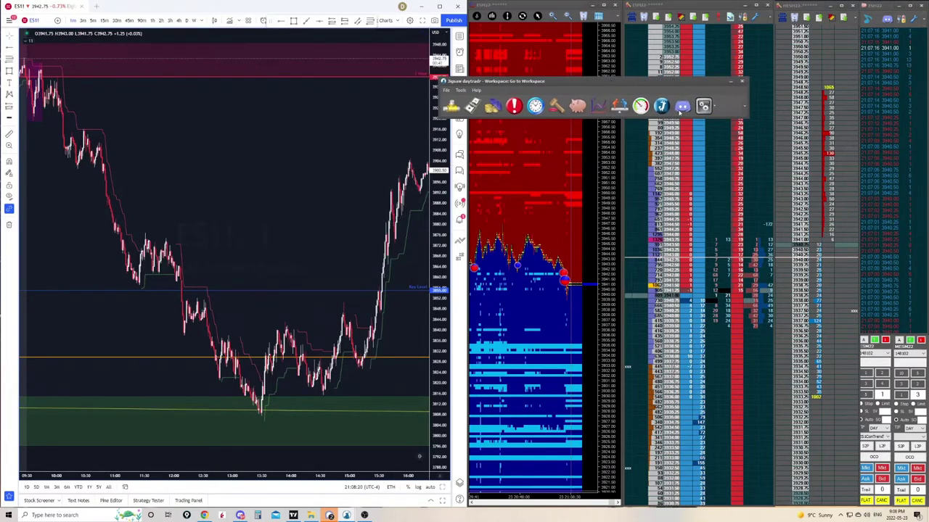
{"action": "left_click_drag", "start_coordinate": [498, 87], "coordinate": [299, 71]}
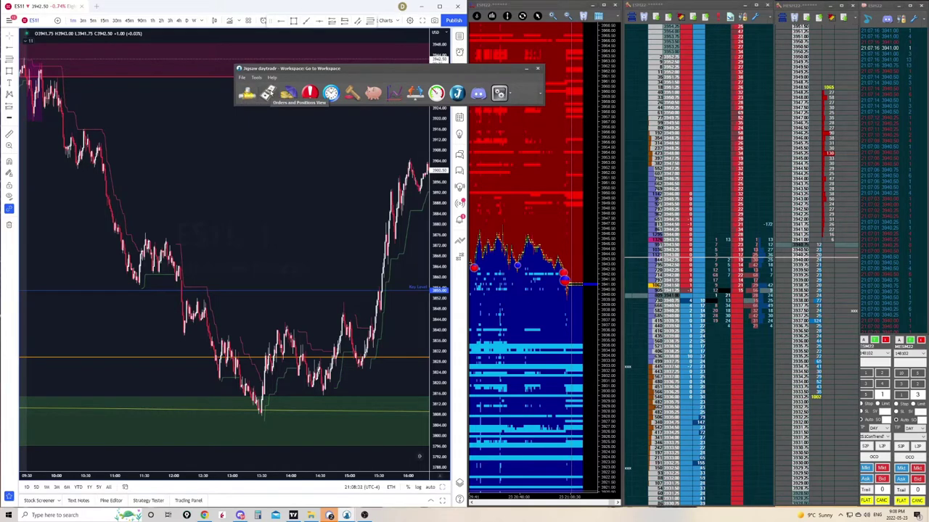
{"action": "left_click", "coordinate": [268, 92]}
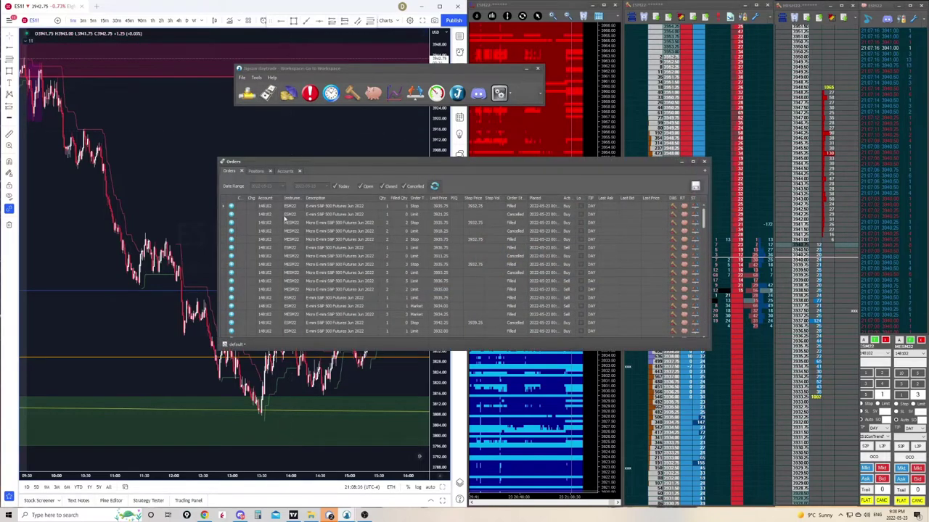
{"action": "left_click", "coordinate": [703, 163]}
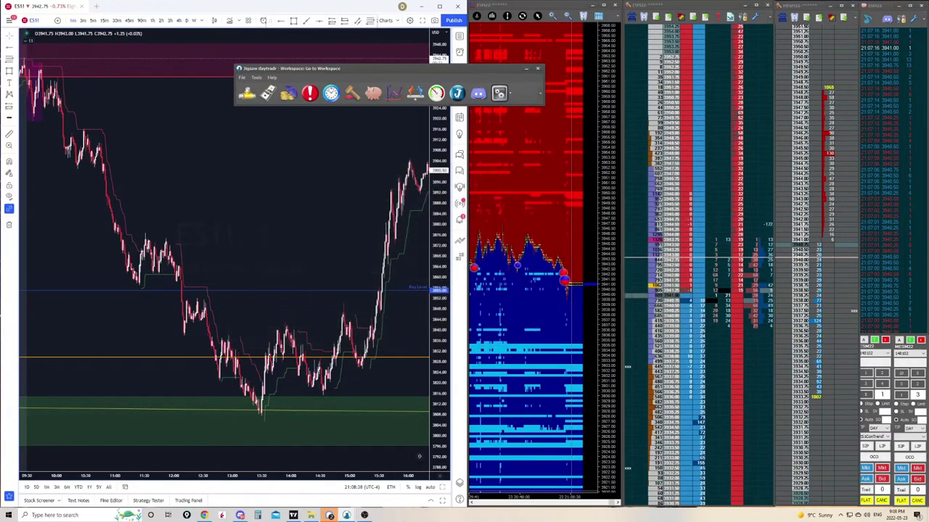
{"action": "left_click", "coordinate": [268, 93]}
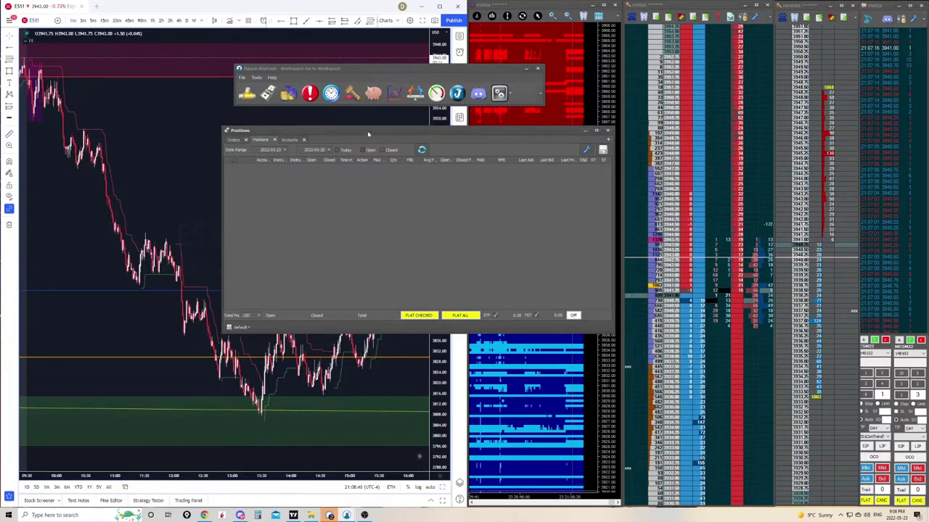
{"action": "left_click_drag", "start_coordinate": [368, 134], "coordinate": [155, 138]}
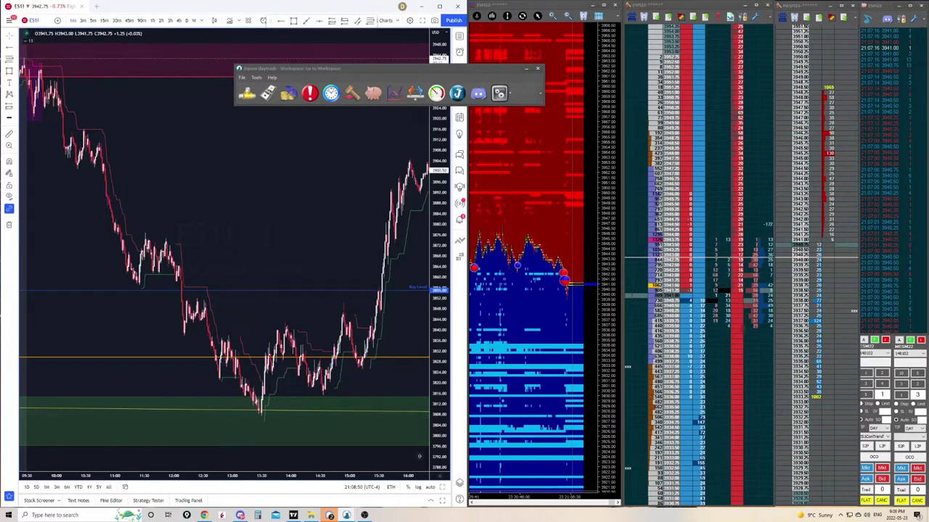
- Create a new strategy named MES SCALP in the Strategy Manager
{"action": "left_click", "coordinate": [288, 94]}
{"action": "left_click_drag", "start_coordinate": [120, 6], "coordinate": [474, 142]}
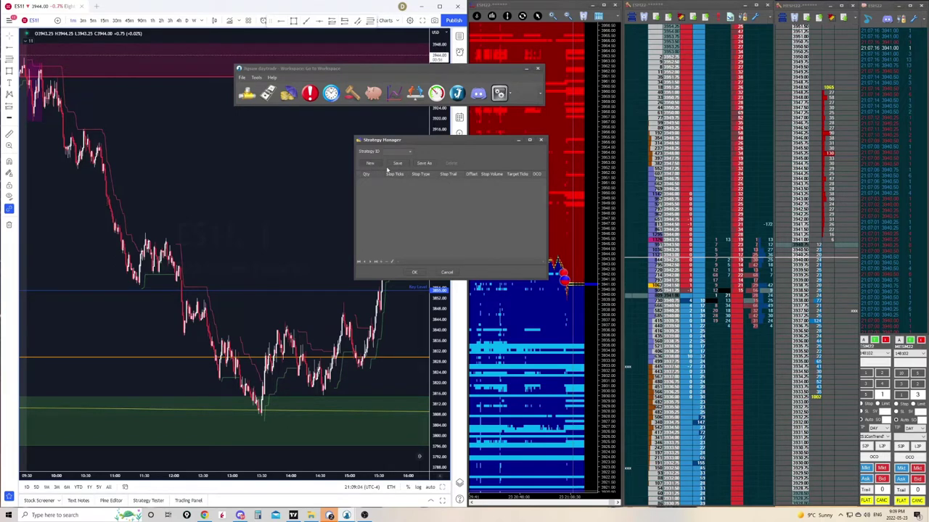
{"action": "left_click", "coordinate": [376, 166]}
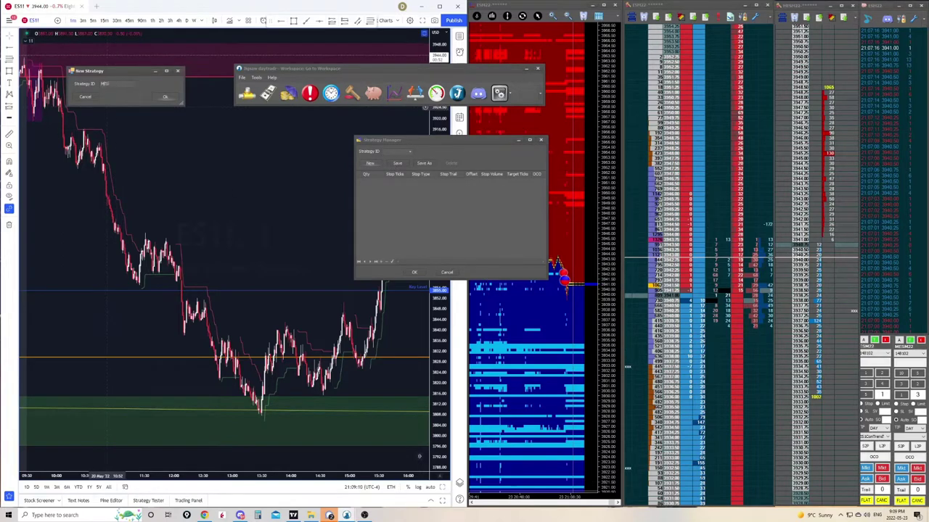
{"action": "type", "text": "MES SCALP"}
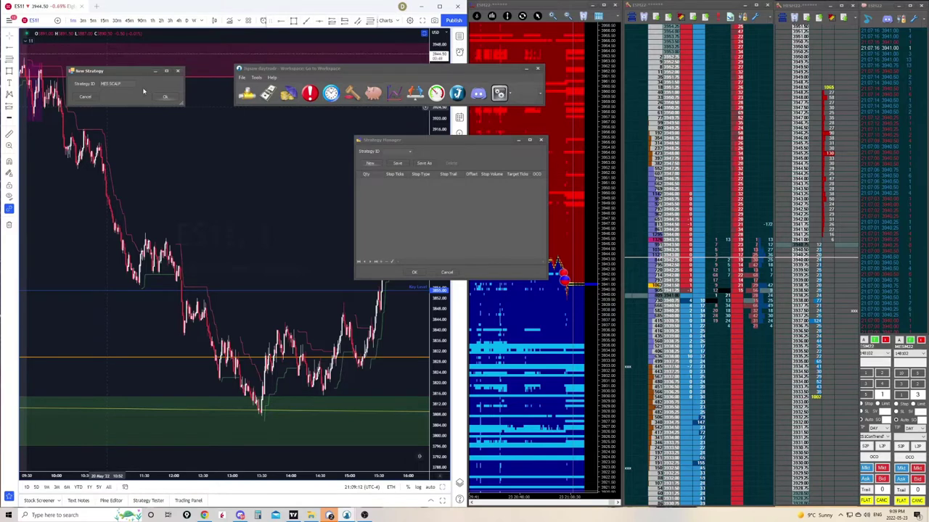
{"action": "left_click", "coordinate": [164, 97]}
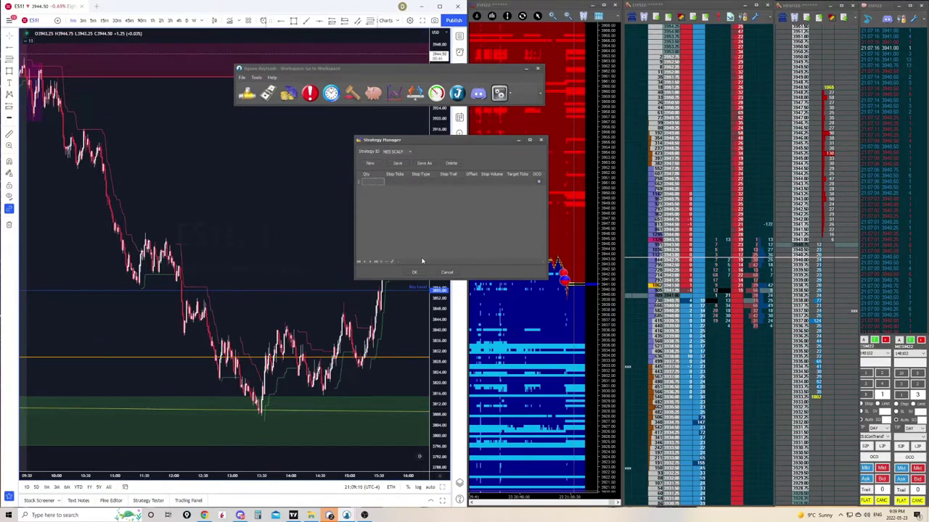
- Add two more rows to the MES SCALP strategy and set the three quantities to 3, 1 and 1
{"action": "left_click", "coordinate": [382, 263]}
{"action": "left_click", "coordinate": [383, 262]}
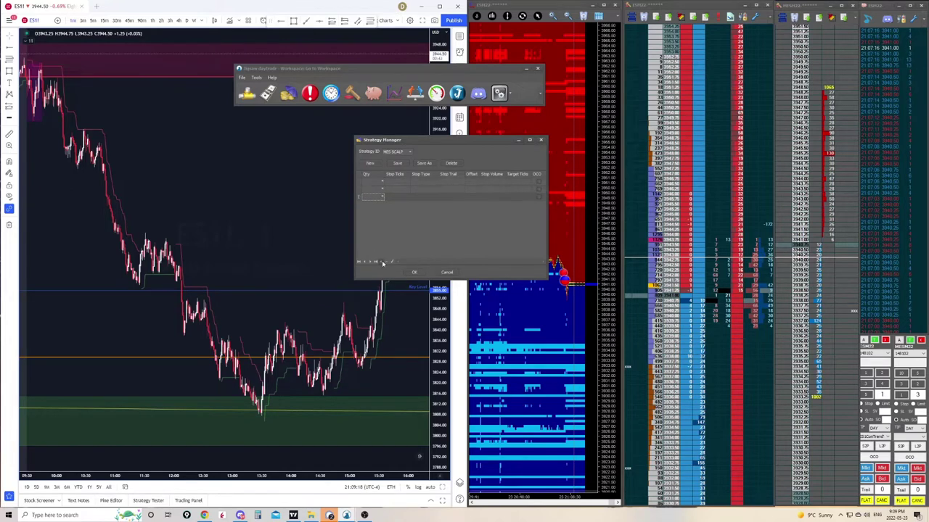
{"action": "left_click", "coordinate": [373, 182]}
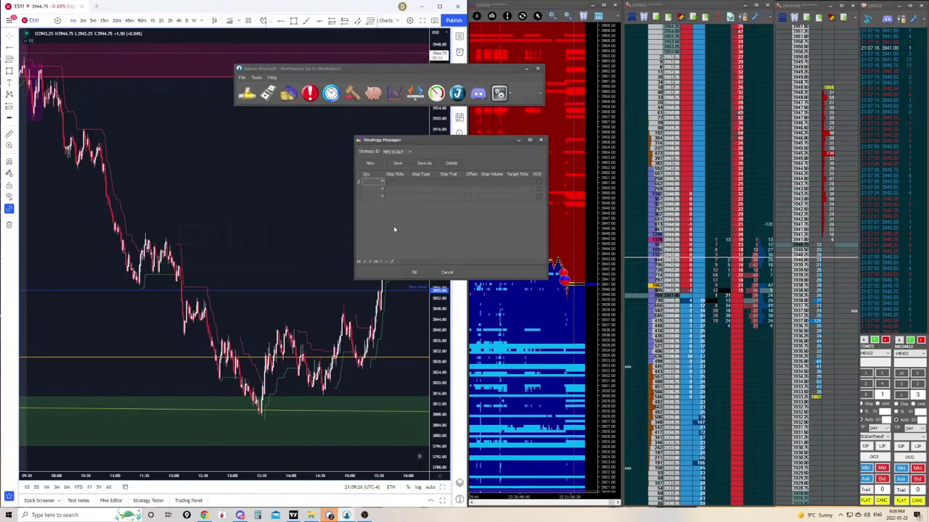
{"action": "left_click", "coordinate": [375, 190]}
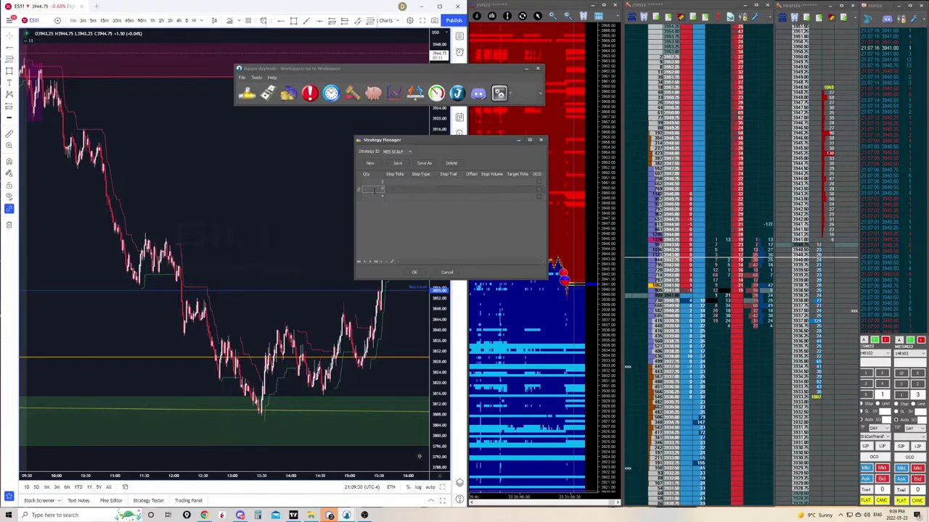
{"action": "left_click", "coordinate": [376, 198]}
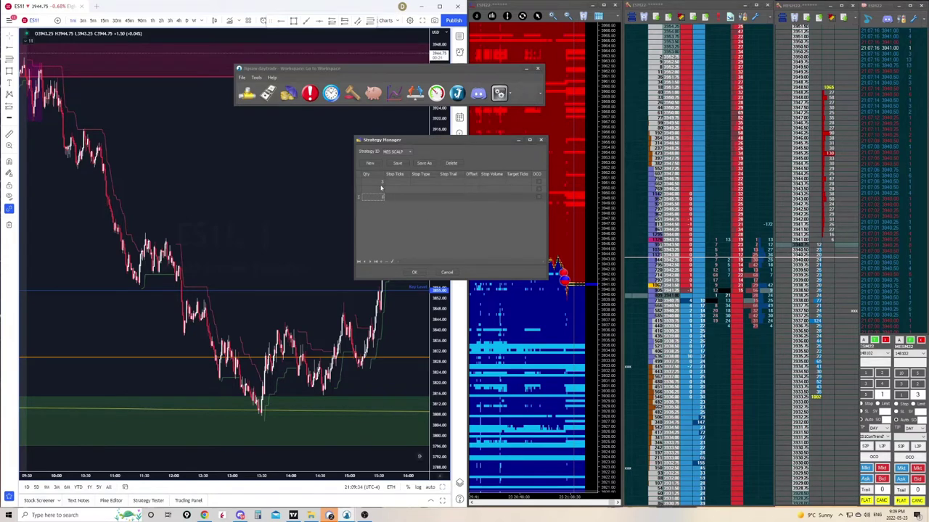
{"action": "key", "text": "Escape"}
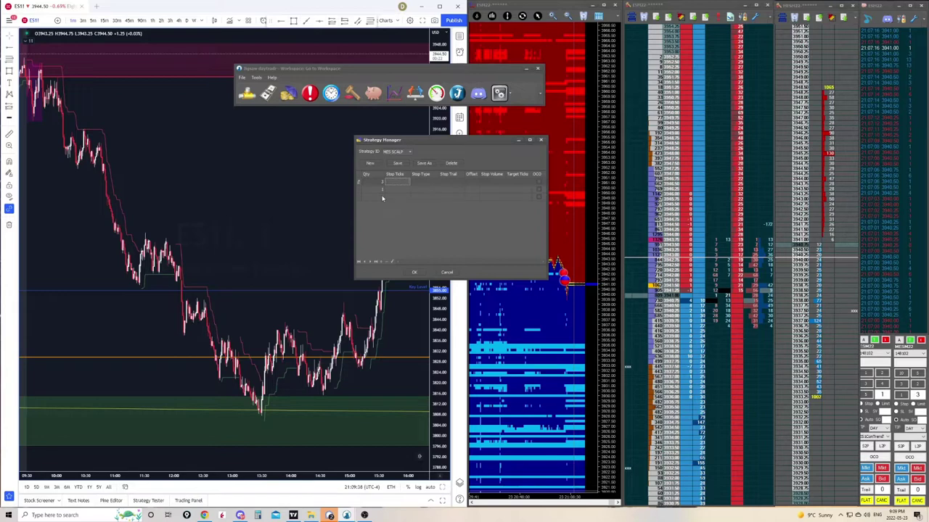
- Set the stop ticks of the three strategy rows to 10, 15 and 20
{"action": "left_click", "coordinate": [401, 190]}
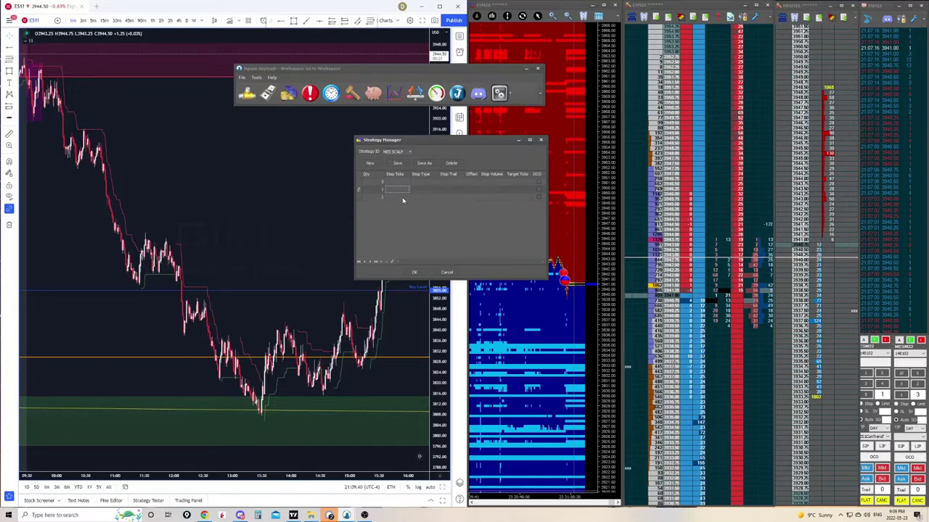
{"action": "left_click", "coordinate": [404, 181]}
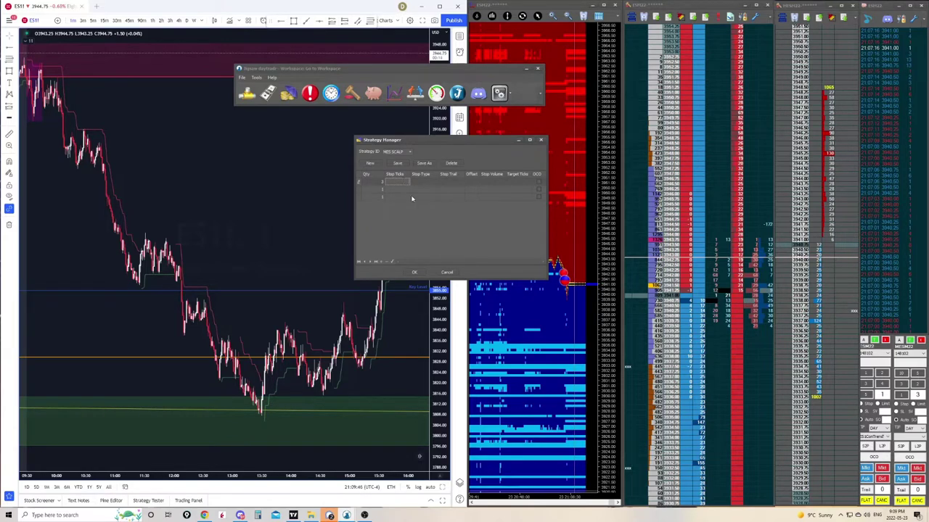
{"action": "type", "text": "10"}
{"action": "left_click", "coordinate": [403, 190]}
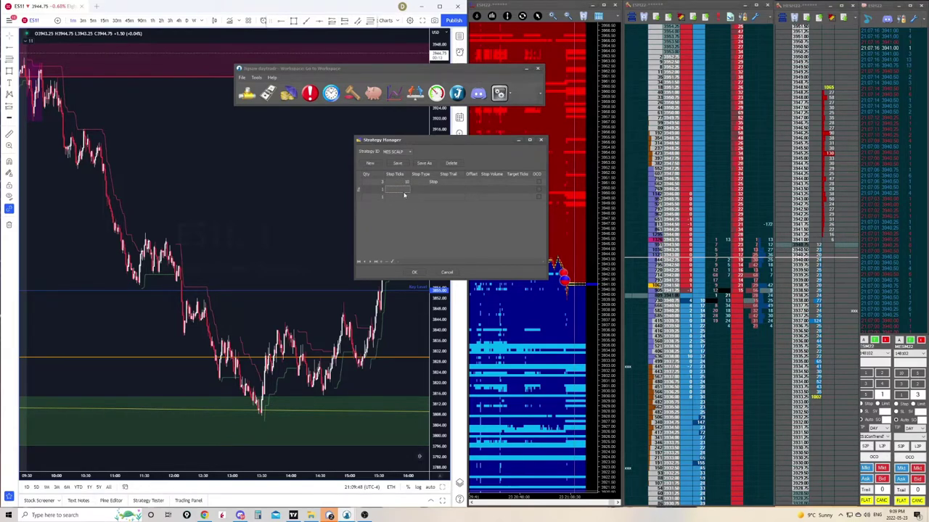
{"action": "type", "text": "15"}
{"action": "left_click", "coordinate": [408, 198]}
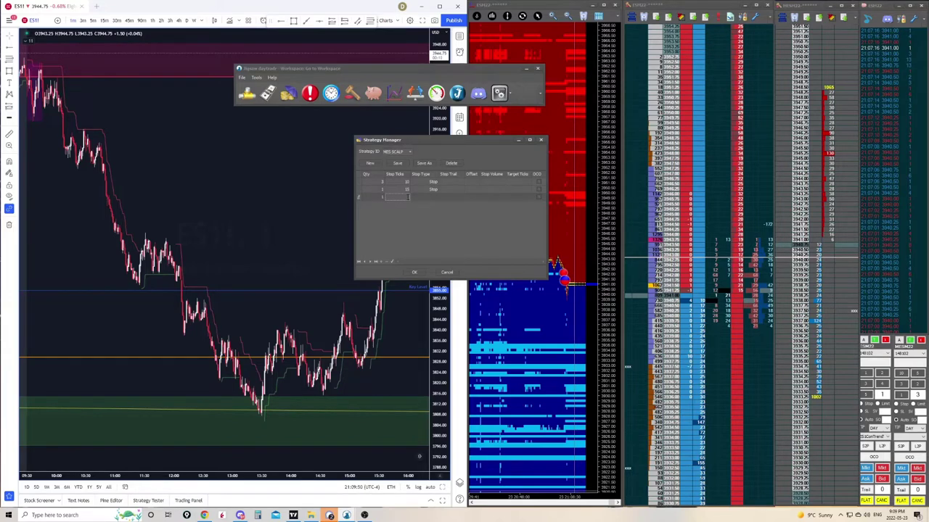
{"action": "type", "text": "20"}
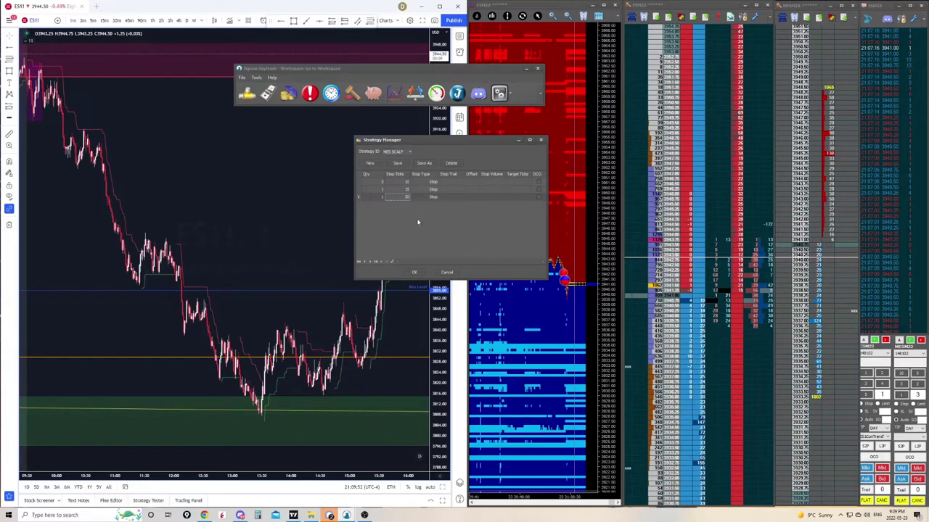
- Change the stop ticks of the second and third strategy rows to 10
{"action": "left_click", "coordinate": [405, 189]}
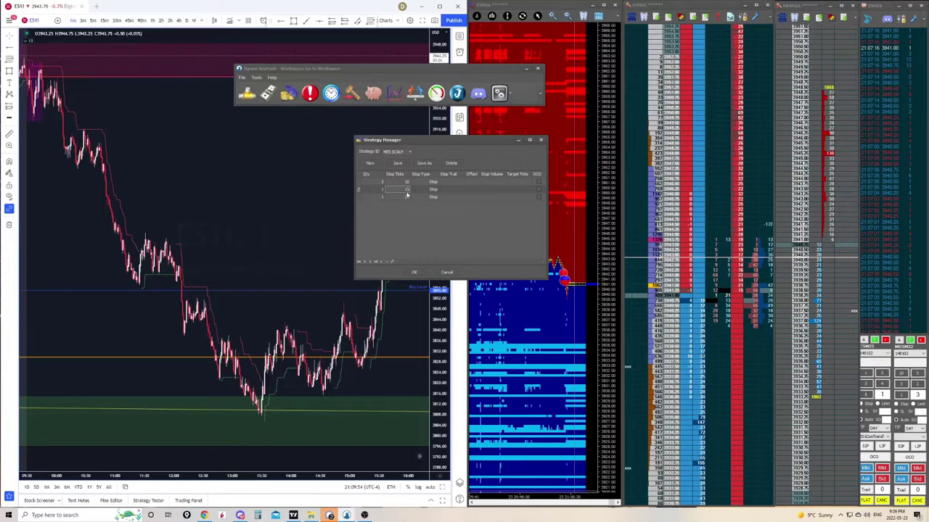
{"action": "type", "text": "10"}
{"action": "left_click", "coordinate": [406, 196]}
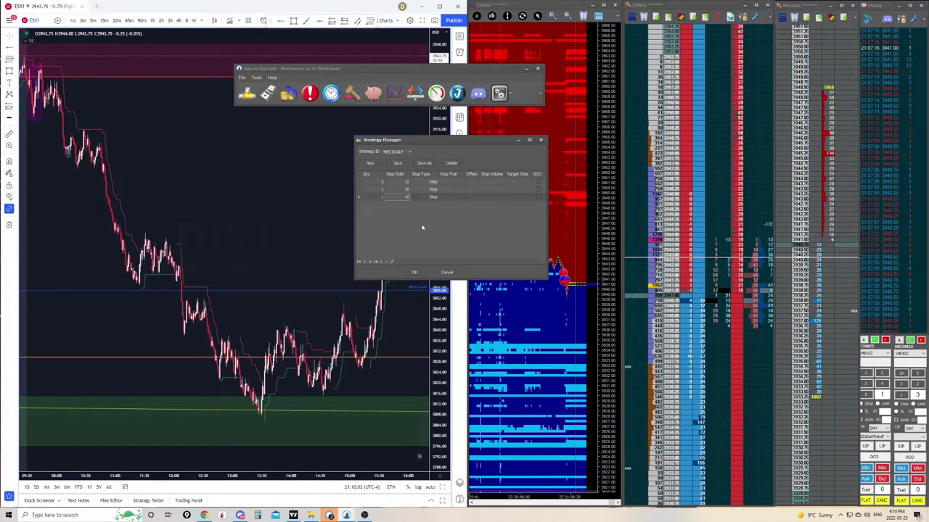
- Try a stop trail of 15 on each of the three MES SCALP rows, and clear the values again
{"action": "left_click", "coordinate": [451, 182]}
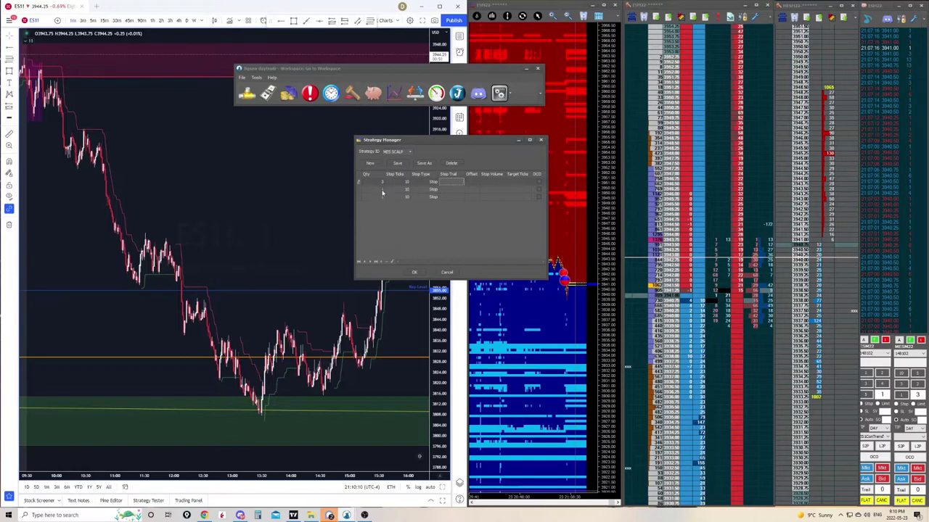
{"action": "left_click", "coordinate": [451, 190]}
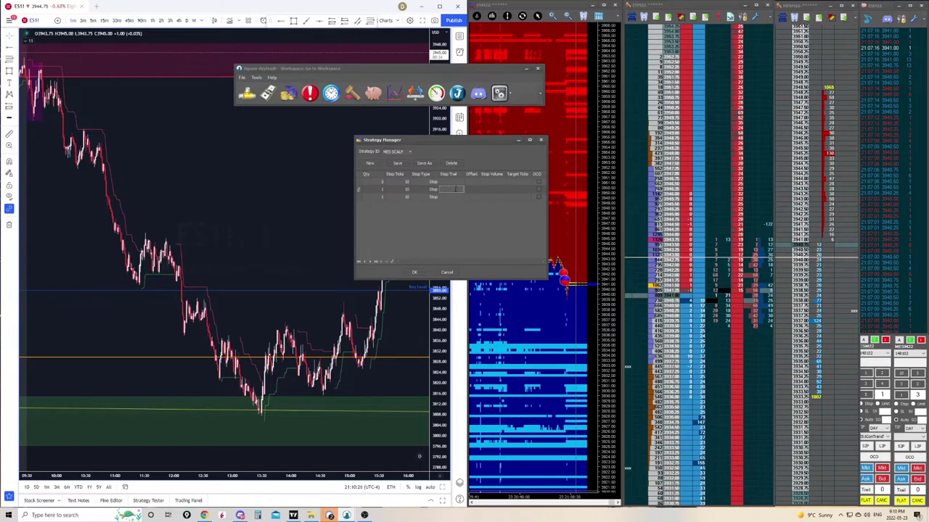
{"action": "left_click", "coordinate": [454, 188]}
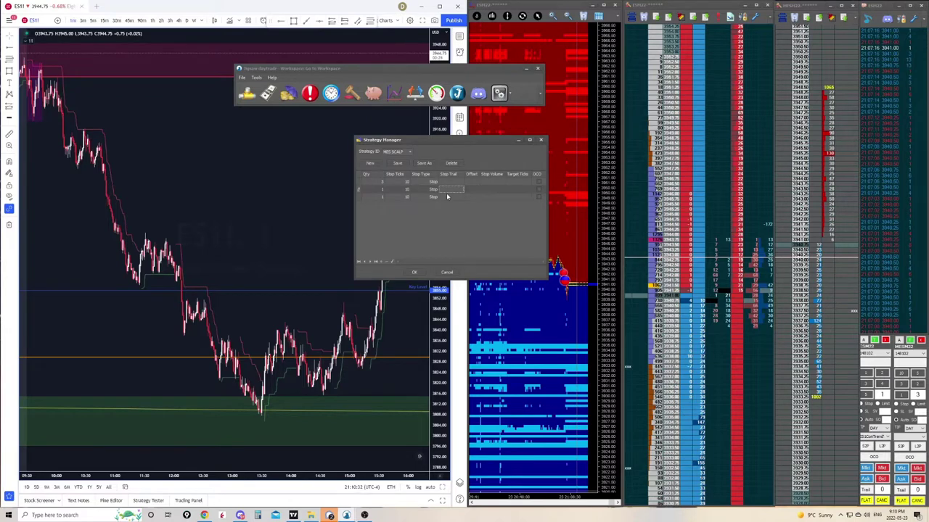
{"action": "left_click", "coordinate": [458, 182]}
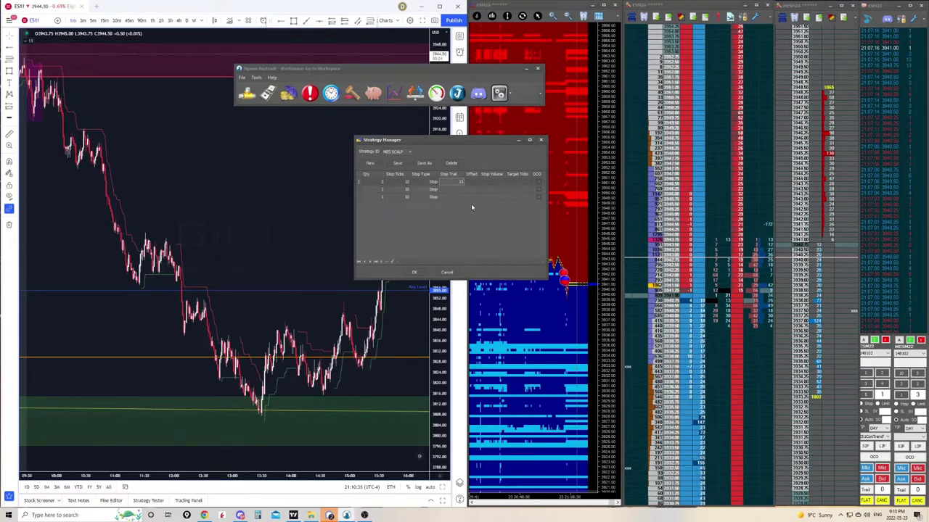
{"action": "left_click", "coordinate": [458, 190]}
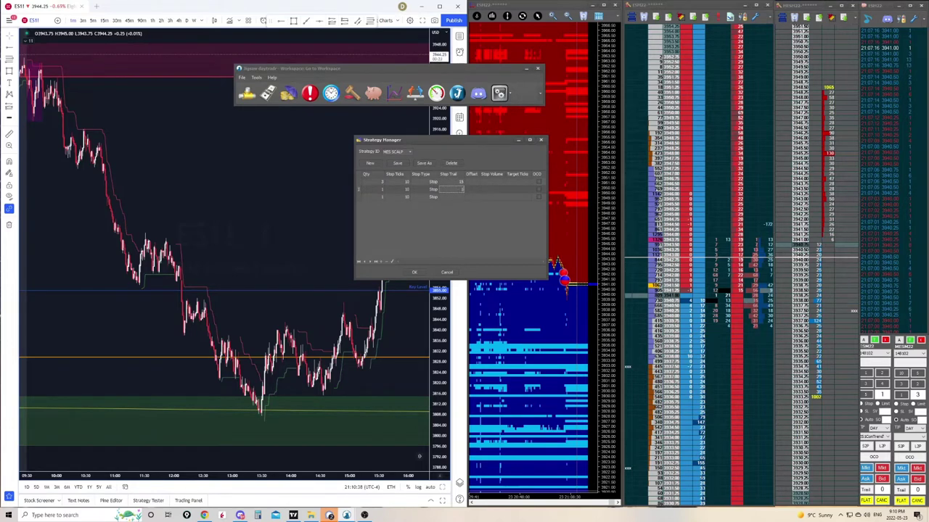
{"action": "left_click", "coordinate": [460, 197]}
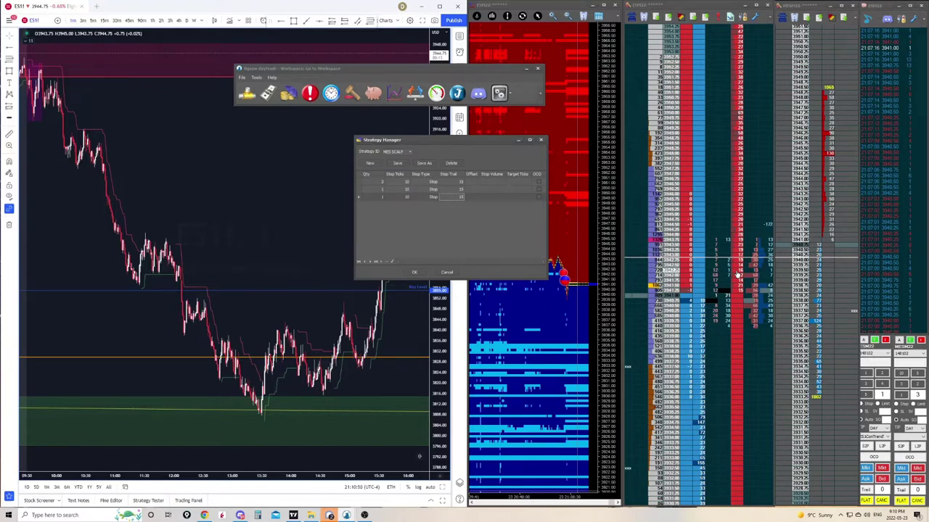
{"action": "left_click", "coordinate": [462, 197]}
{"action": "key", "text": "BackSpace"}
- Set the target ticks of the three strategy rows to 20, 30 and 40
{"action": "left_click", "coordinate": [470, 181]}
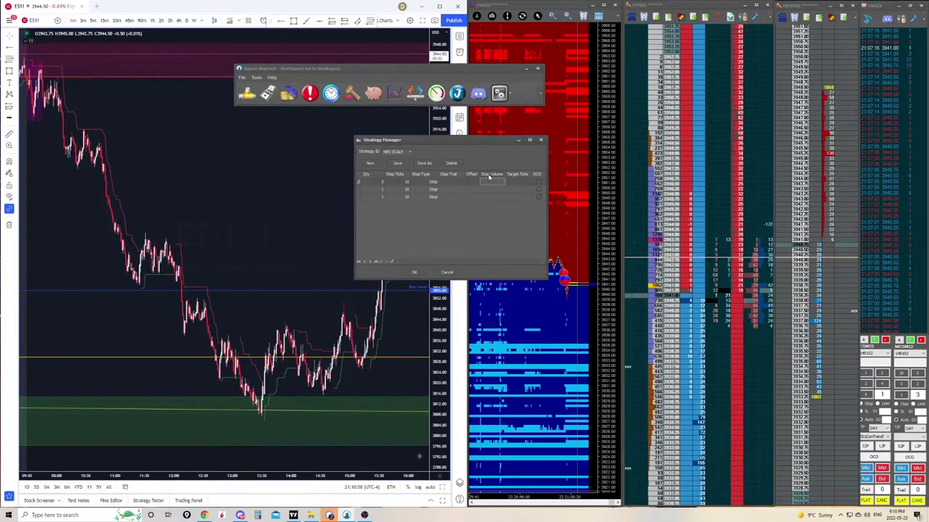
{"action": "left_click", "coordinate": [516, 182]}
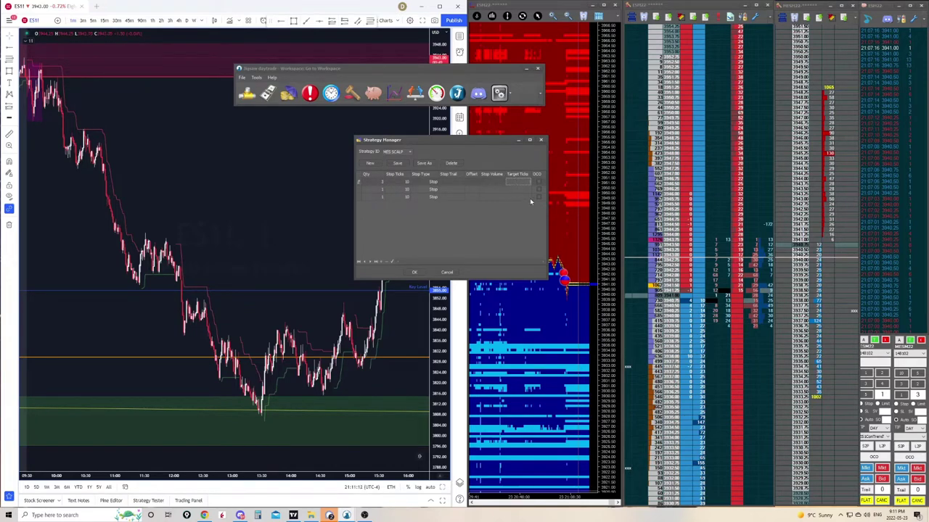
{"action": "left_click", "coordinate": [523, 190]}
{"action": "type", "text": "30"}
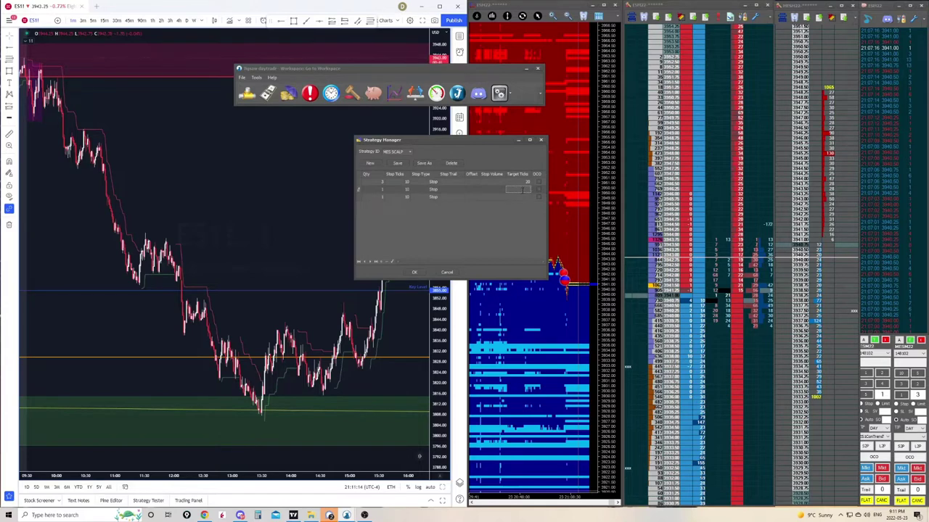
{"action": "left_click", "coordinate": [524, 199]}
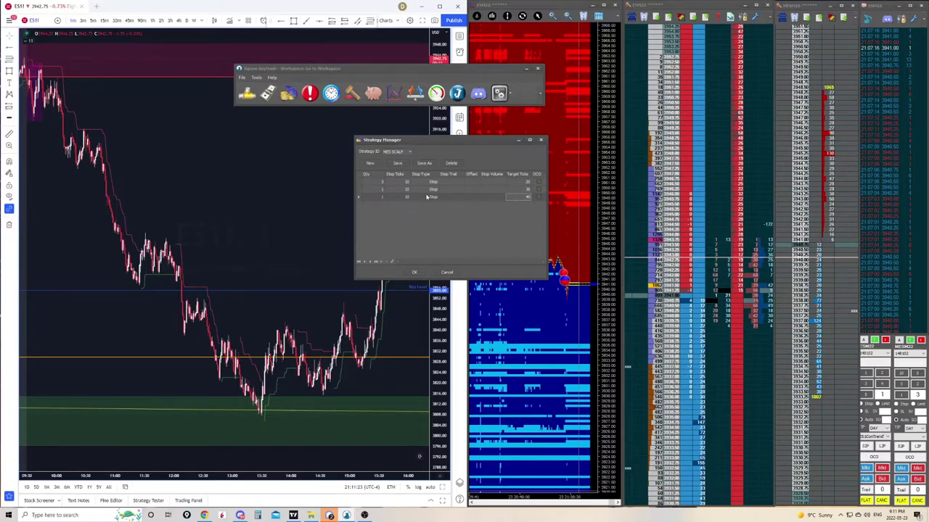
- Enable OCO on all three strategy rows and close the Strategy Manager
{"action": "left_click", "coordinate": [539, 182]}
{"action": "left_click", "coordinate": [539, 190]}
{"action": "left_click", "coordinate": [538, 197]}
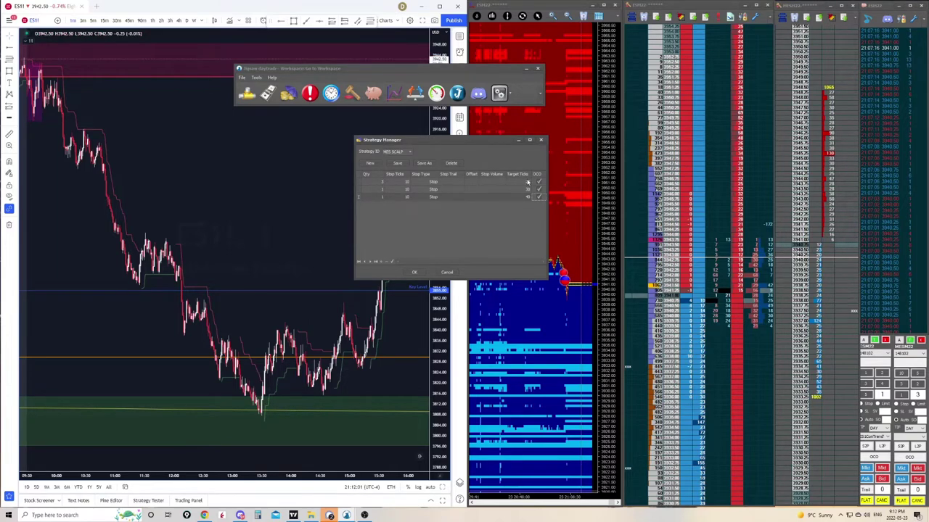
{"action": "left_click", "coordinate": [541, 139]}
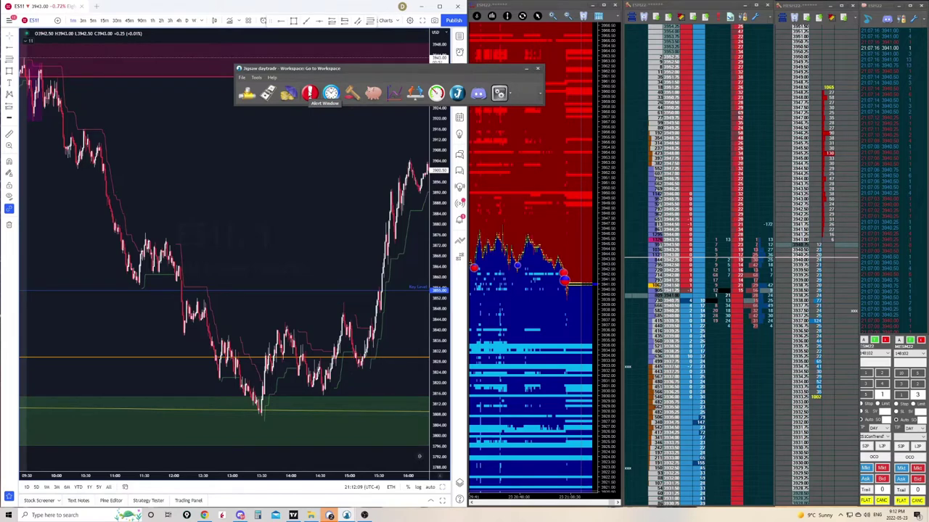
- Open the Alerts window to view its filter and alert type options, and close it
{"action": "left_click", "coordinate": [331, 93]}
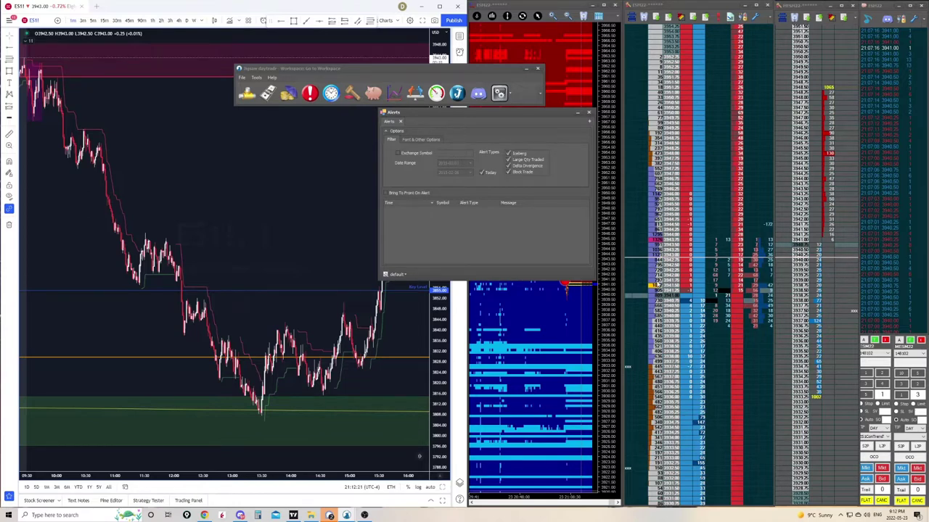
{"action": "left_click_drag", "start_coordinate": [469, 121], "coordinate": [416, 130]}
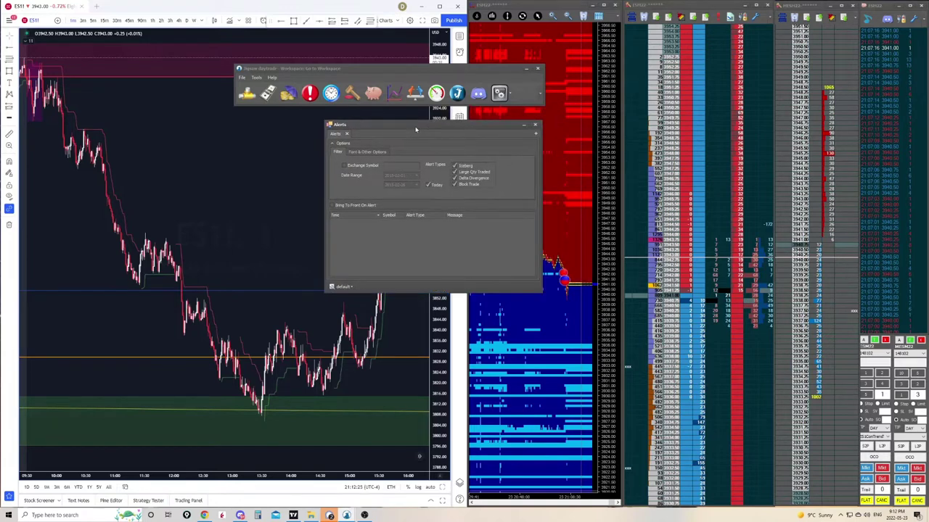
{"action": "left_click", "coordinate": [536, 125]}
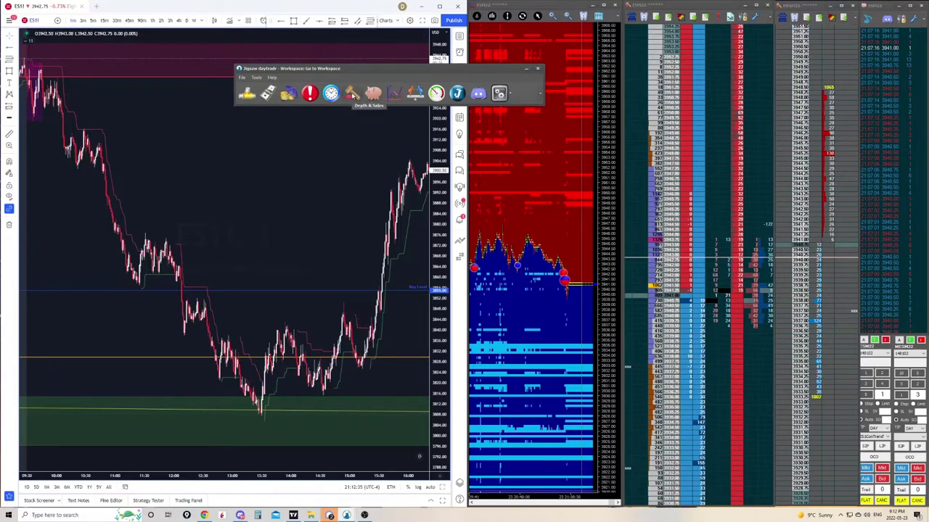
- Open a new Depth & Sales window for the E-mini S&P 500 Jun 2022 futures, ESM22
{"action": "left_click", "coordinate": [353, 88]}
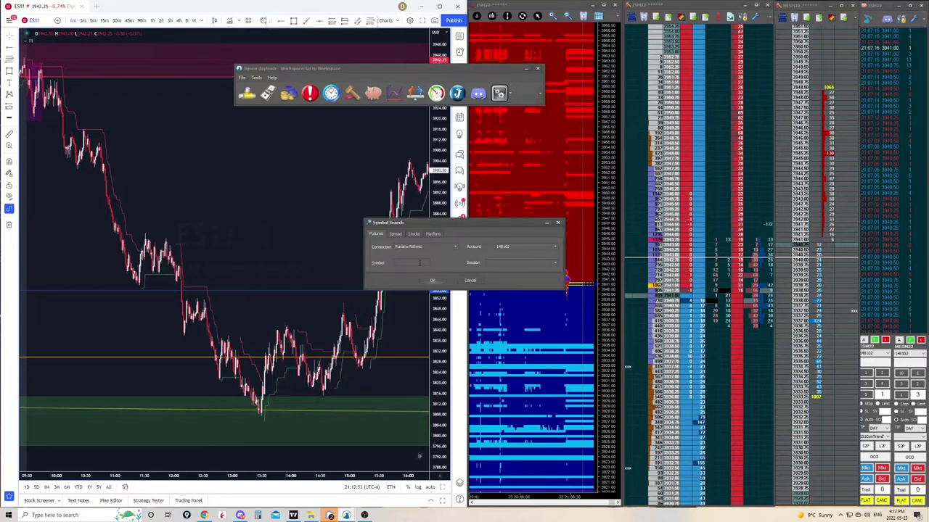
{"action": "left_click", "coordinate": [420, 262]}
{"action": "type", "text": "es"}
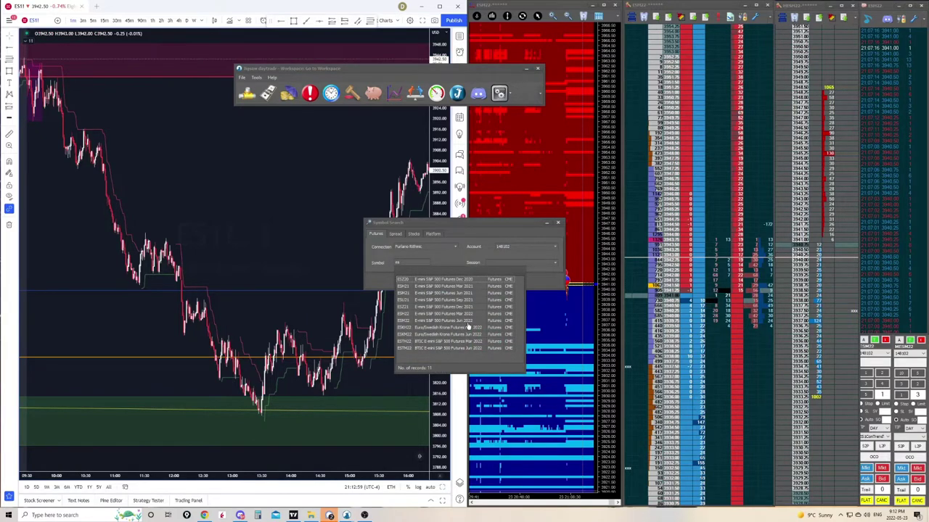
{"action": "left_click", "coordinate": [468, 322]}
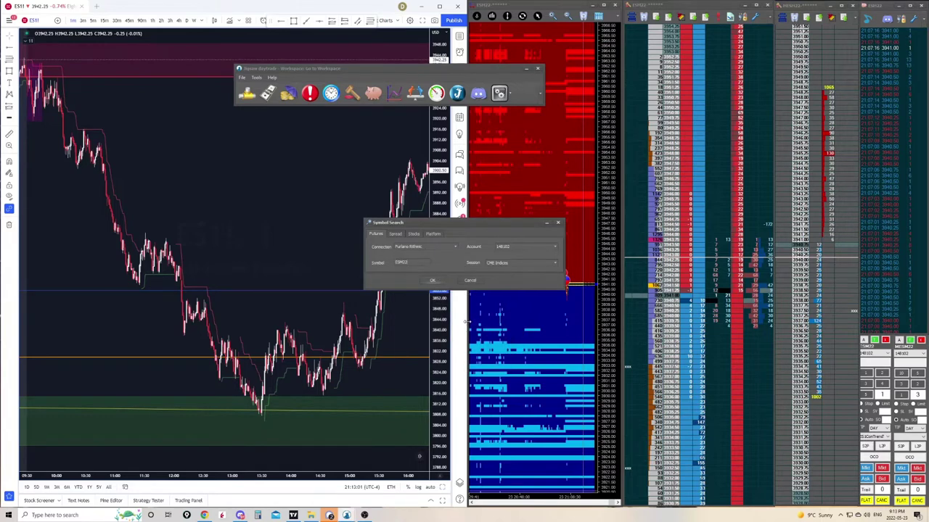
{"action": "left_click", "coordinate": [433, 280]}
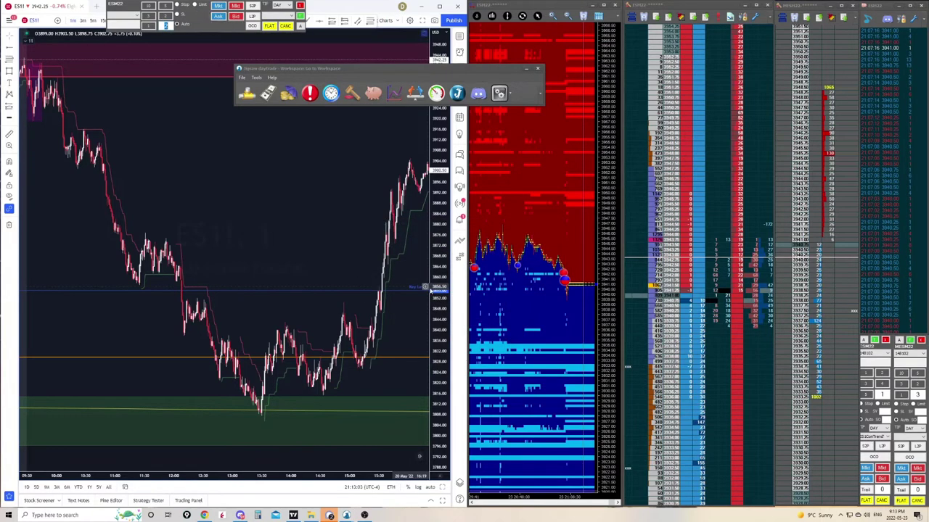
- Move the new ESM22 ladder and its order entry panel over the charts, and make the ladder window taller
{"action": "left_click_drag", "start_coordinate": [62, 8], "coordinate": [482, 106]}
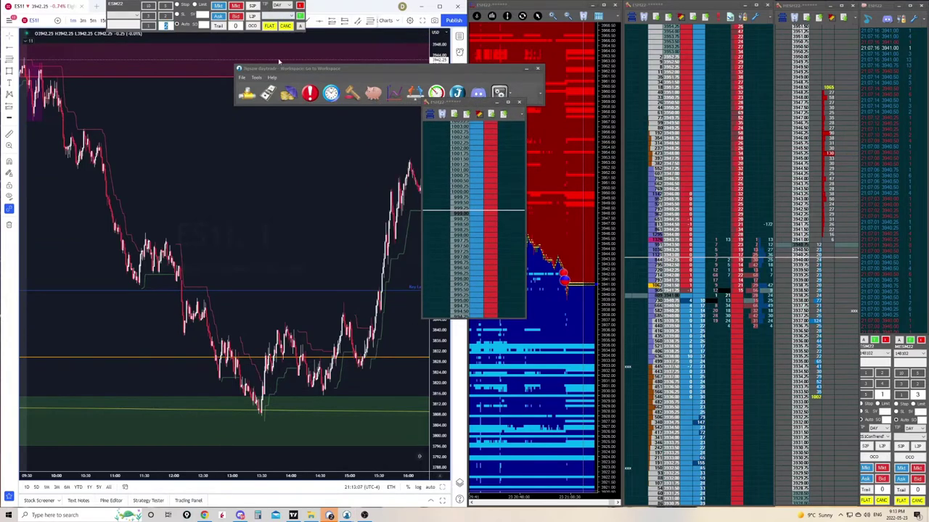
{"action": "left_click_drag", "start_coordinate": [133, 7], "coordinate": [342, 335]}
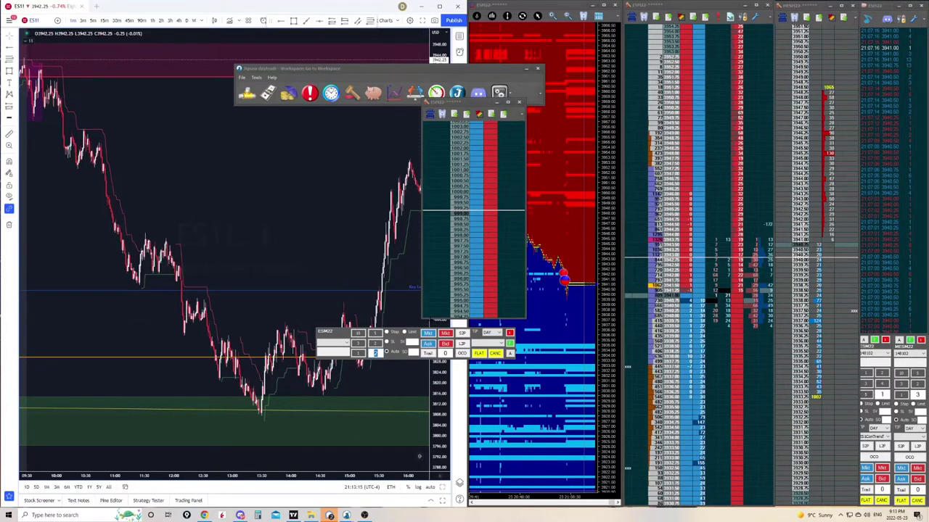
{"action": "left_click_drag", "start_coordinate": [464, 101], "coordinate": [449, 81]}
{"action": "left_click_drag", "start_coordinate": [510, 297], "coordinate": [519, 368]}
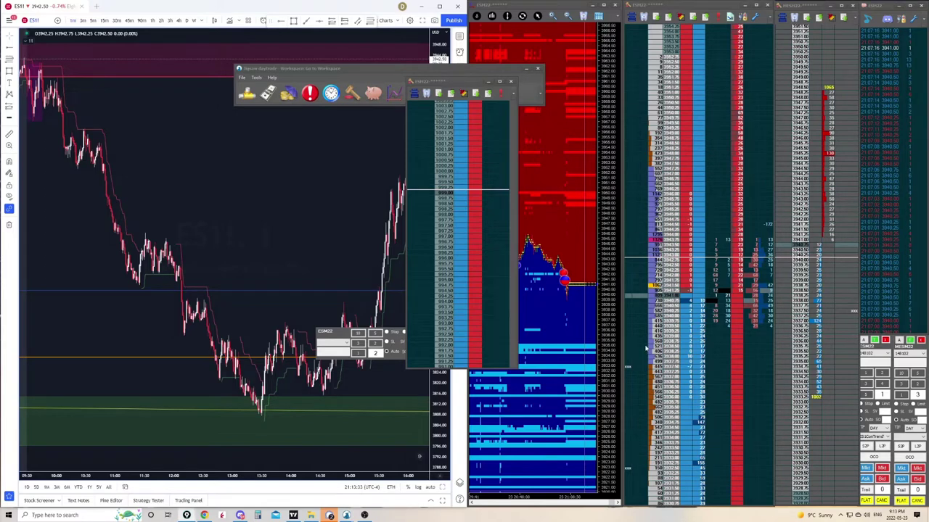
- Circle and mark the depth columns of the existing ESM22 and MESM22 ladders with the screen pen, and erase all annotations
{"action": "key", "text": "ctrl+shift+p"}
{"action": "mouse_move", "coordinate": [774, 52]}
{"action": "left_mouse_down"}
{"action": "mouse_move", "coordinate": [608, 124]}
{"action": "mouse_move", "coordinate": [772, 166]}
{"action": "mouse_move", "coordinate": [769, 40]}
{"action": "left_mouse_up"}
{"action": "left_click_drag", "start_coordinate": [706, 57], "coordinate": [714, 439]}
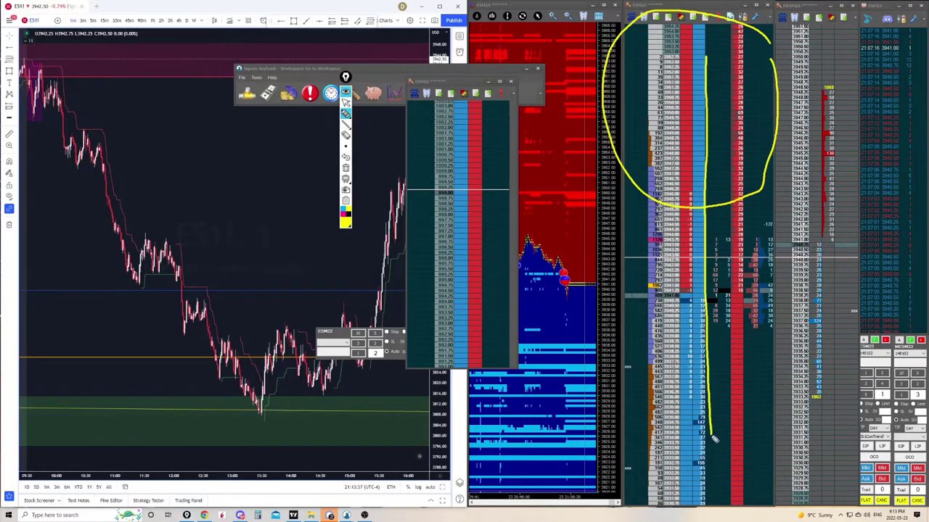
{"action": "mouse_move", "coordinate": [853, 45]}
{"action": "left_mouse_down"}
{"action": "mouse_move", "coordinate": [818, 20]}
{"action": "mouse_move", "coordinate": [845, 32]}
{"action": "left_mouse_up"}
{"action": "left_click_drag", "start_coordinate": [823, 62], "coordinate": [813, 474]}
{"action": "mouse_move", "coordinate": [843, 233]}
{"action": "left_mouse_down"}
{"action": "mouse_move", "coordinate": [792, 245]}
{"action": "mouse_move", "coordinate": [833, 279]}
{"action": "mouse_move", "coordinate": [826, 222]}
{"action": "left_mouse_up"}
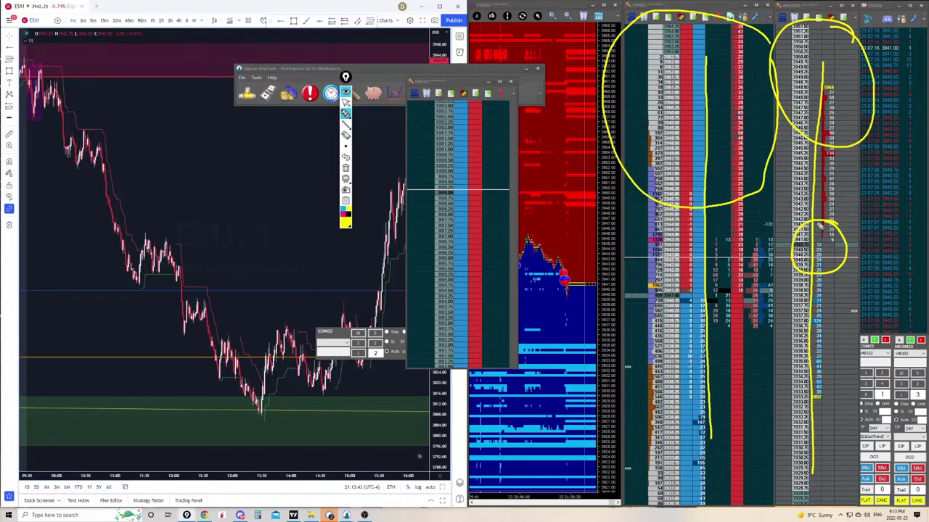
{"action": "mouse_move", "coordinate": [697, 193]}
{"action": "left_mouse_down"}
{"action": "mouse_move", "coordinate": [653, 244]}
{"action": "mouse_move", "coordinate": [740, 207]}
{"action": "mouse_move", "coordinate": [732, 204]}
{"action": "left_mouse_up"}
{"action": "mouse_move", "coordinate": [735, 143]}
{"action": "left_mouse_down"}
{"action": "mouse_move", "coordinate": [749, 137]}
{"action": "mouse_move", "coordinate": [747, 114]}
{"action": "left_mouse_up"}
{"action": "left_click_drag", "start_coordinate": [826, 245], "coordinate": [845, 277]}
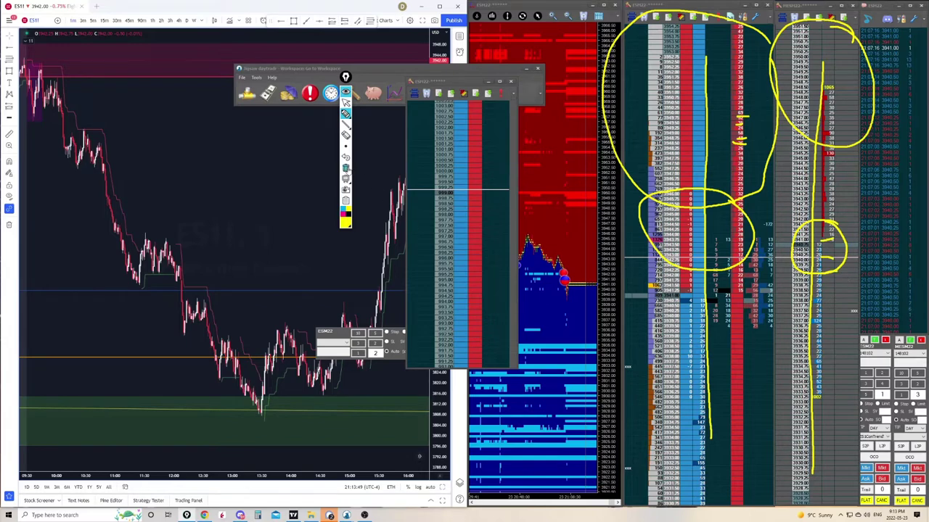
{"action": "left_click", "coordinate": [346, 169]}
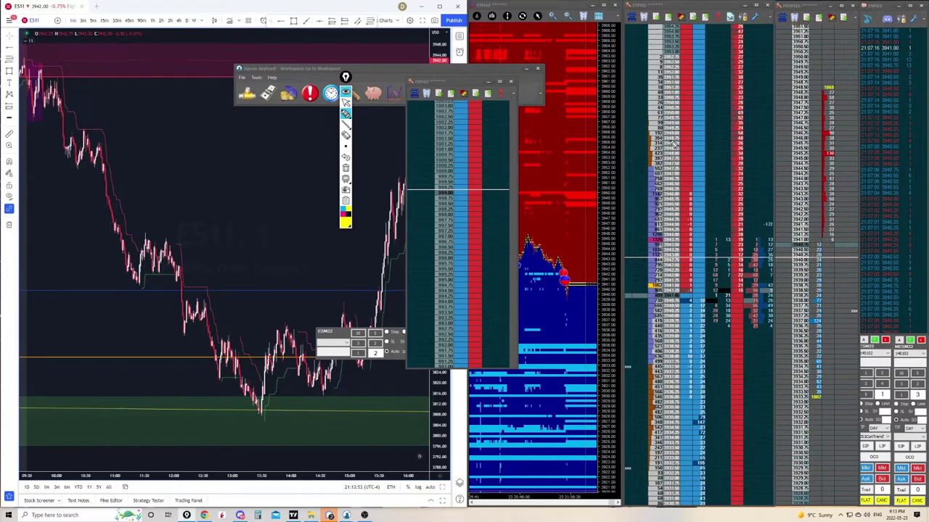
{"action": "left_click", "coordinate": [346, 102]}
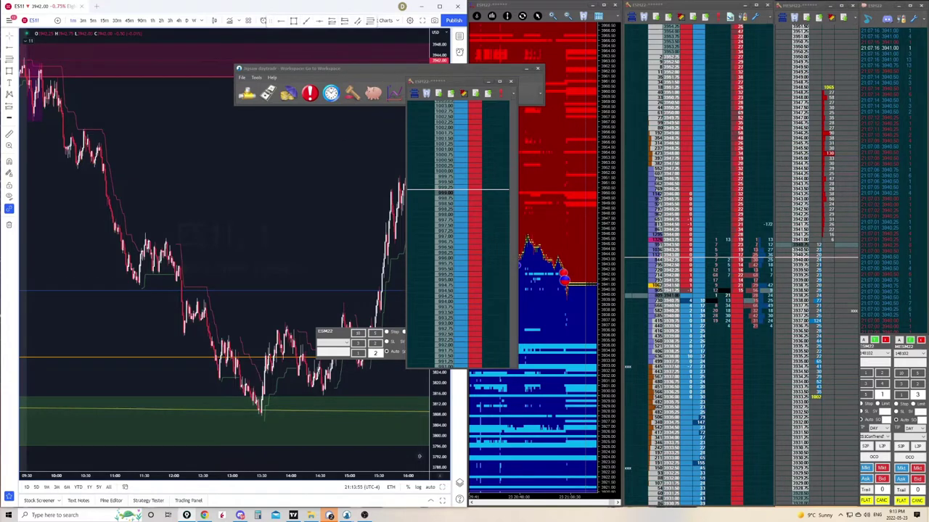
- Reposition the daytradr main window and the new ESM22 ladder, and enlarge the ladder until its full toolbar shows
{"action": "left_click_drag", "start_coordinate": [470, 83], "coordinate": [694, 229]}
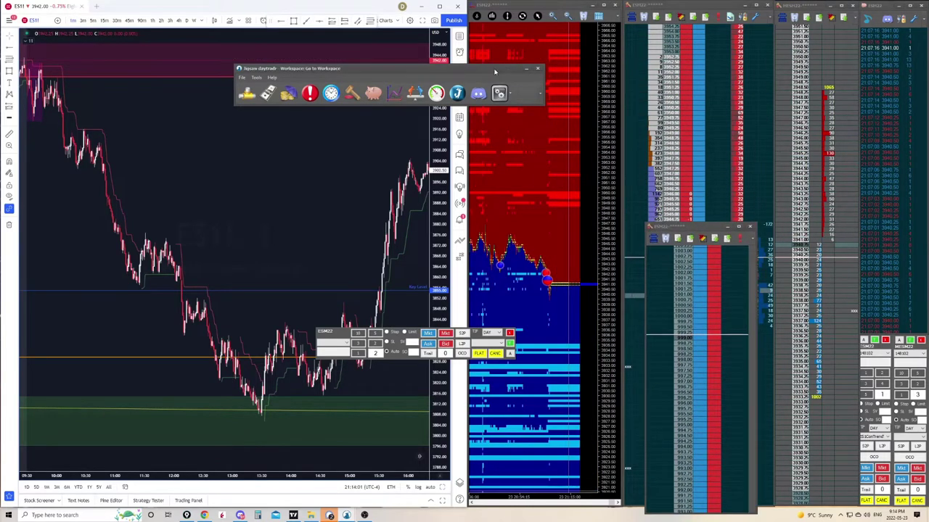
{"action": "left_click_drag", "start_coordinate": [391, 68], "coordinate": [219, 30]}
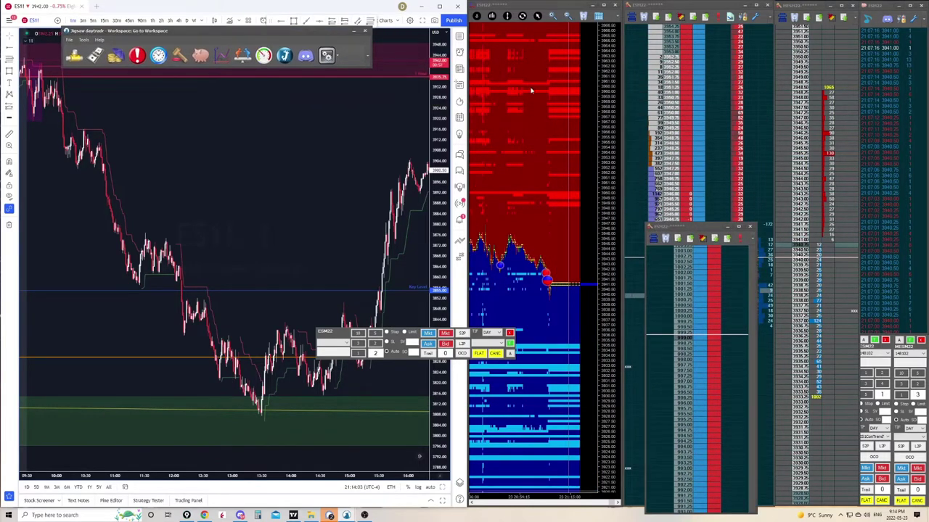
{"action": "left_click_drag", "start_coordinate": [688, 230], "coordinate": [571, 38]}
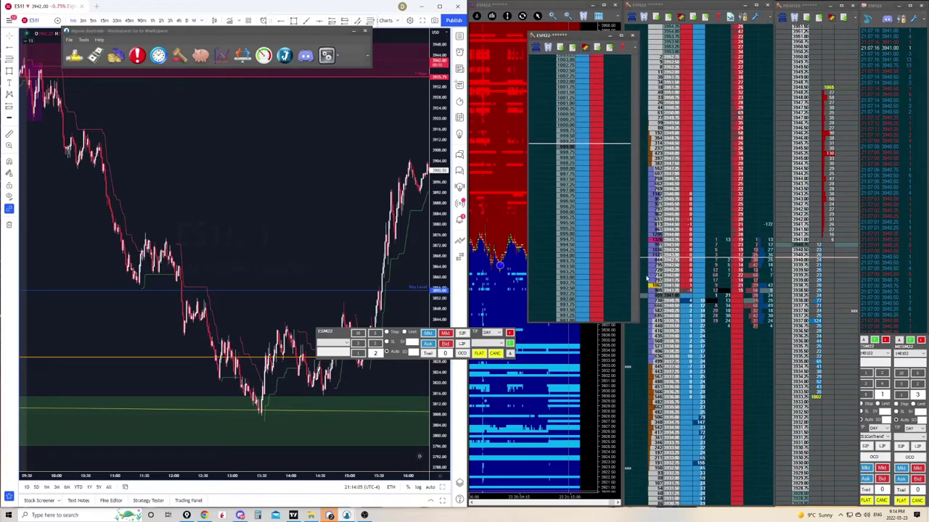
{"action": "left_click_drag", "start_coordinate": [639, 323], "coordinate": [780, 384]}
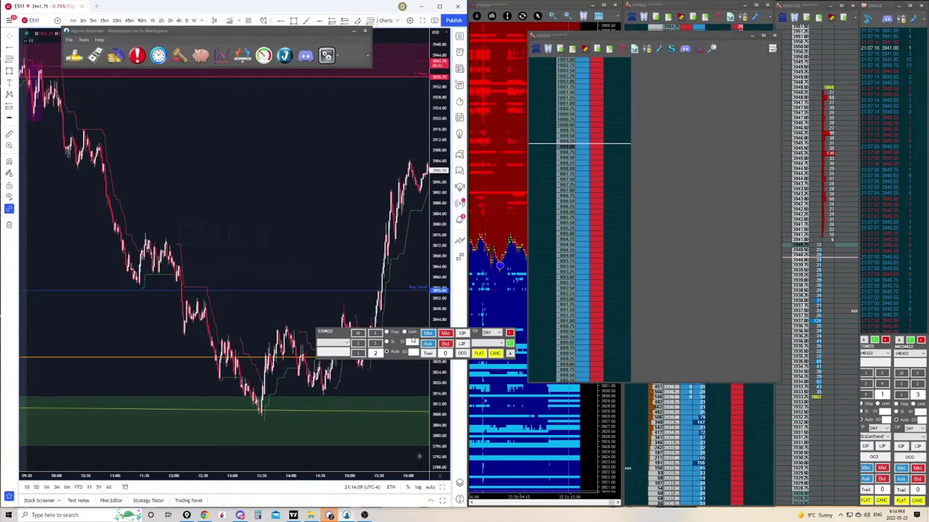
- Open the heatmap chart attached to the new ESM22 ladder, and move these windows and the order entry panel off the existing heatmap
{"action": "left_click_drag", "start_coordinate": [417, 336], "coordinate": [630, 404]}
{"action": "left_click", "coordinate": [698, 50]}
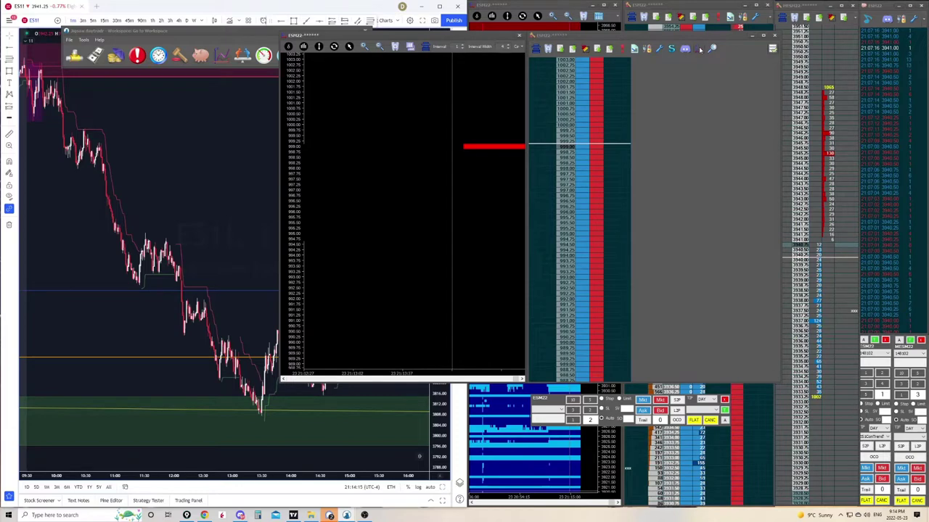
{"action": "left_click_drag", "start_coordinate": [610, 38], "coordinate": [281, 65]}
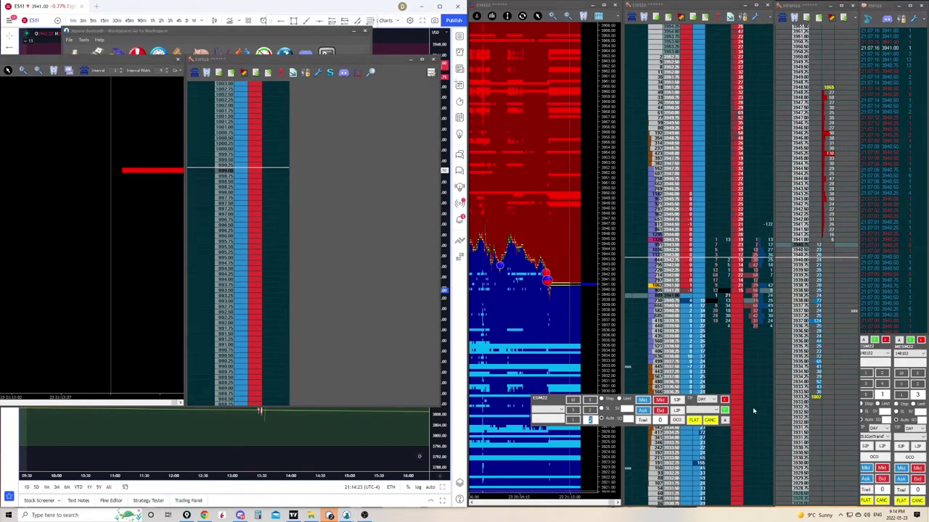
{"action": "left_click_drag", "start_coordinate": [558, 399], "coordinate": [659, 336]}
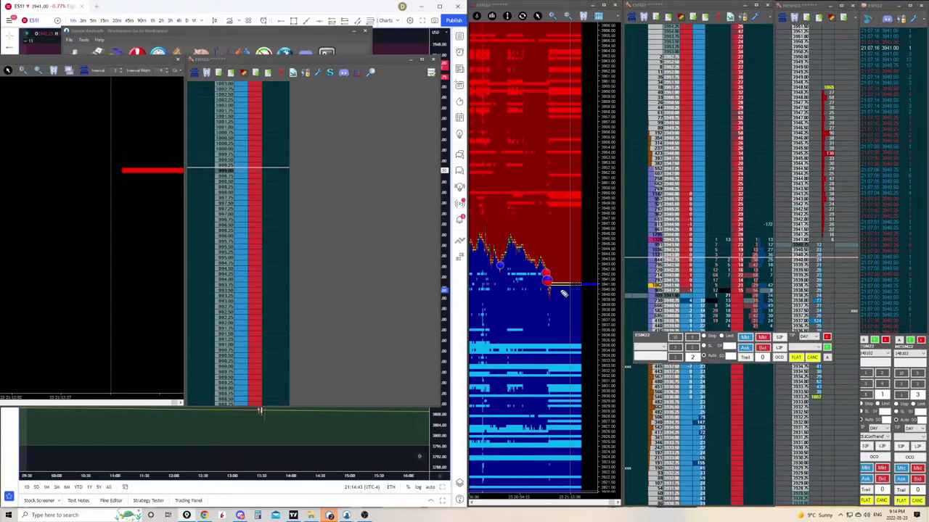
- Circle the red area above price and the blue area below price on the existing ESM22 heatmap with the screen pen
{"action": "mouse_move", "coordinate": [570, 281]}
{"action": "left_mouse_down"}
{"action": "mouse_move", "coordinate": [580, 166]}
{"action": "mouse_move", "coordinate": [489, 99]}
{"action": "mouse_move", "coordinate": [577, 241]}
{"action": "left_mouse_up"}
{"action": "mouse_move", "coordinate": [566, 323]}
{"action": "left_mouse_down"}
{"action": "mouse_move", "coordinate": [556, 312]}
{"action": "mouse_move", "coordinate": [578, 441]}
{"action": "mouse_move", "coordinate": [560, 321]}
{"action": "left_mouse_up"}
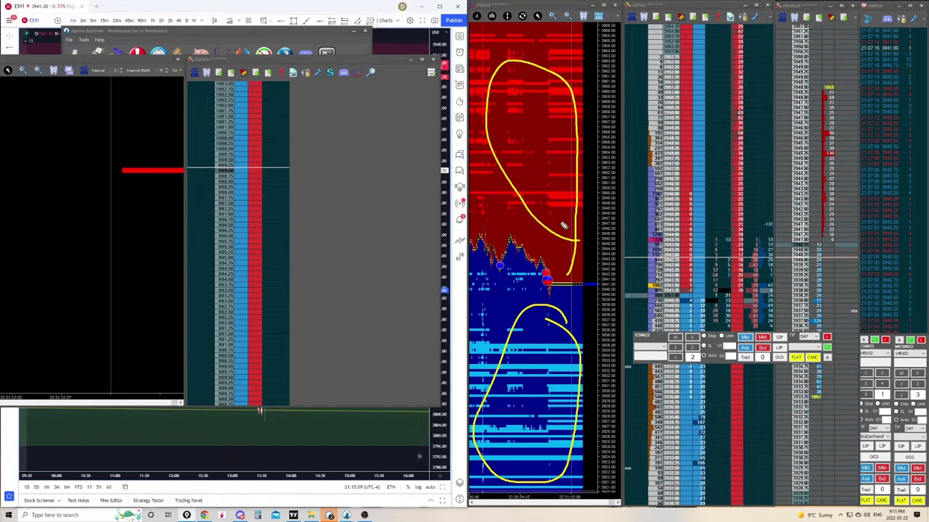
- Mark the liquidity lines in the red area of the existing ESM22 heatmap with the screen pen, and erase all annotations
{"action": "mouse_move", "coordinate": [482, 222]}
{"action": "left_mouse_down"}
{"action": "mouse_move", "coordinate": [569, 230]}
{"action": "mouse_move", "coordinate": [573, 243]}
{"action": "mouse_move", "coordinate": [566, 214]}
{"action": "left_mouse_up"}
{"action": "mouse_move", "coordinate": [499, 205]}
{"action": "left_mouse_down"}
{"action": "mouse_move", "coordinate": [553, 202]}
{"action": "mouse_move", "coordinate": [501, 207]}
{"action": "left_mouse_up"}
{"action": "left_click_drag", "start_coordinate": [513, 169], "coordinate": [557, 172]}
{"action": "left_click_drag", "start_coordinate": [511, 151], "coordinate": [527, 153]}
{"action": "left_click_drag", "start_coordinate": [505, 103], "coordinate": [529, 107]}
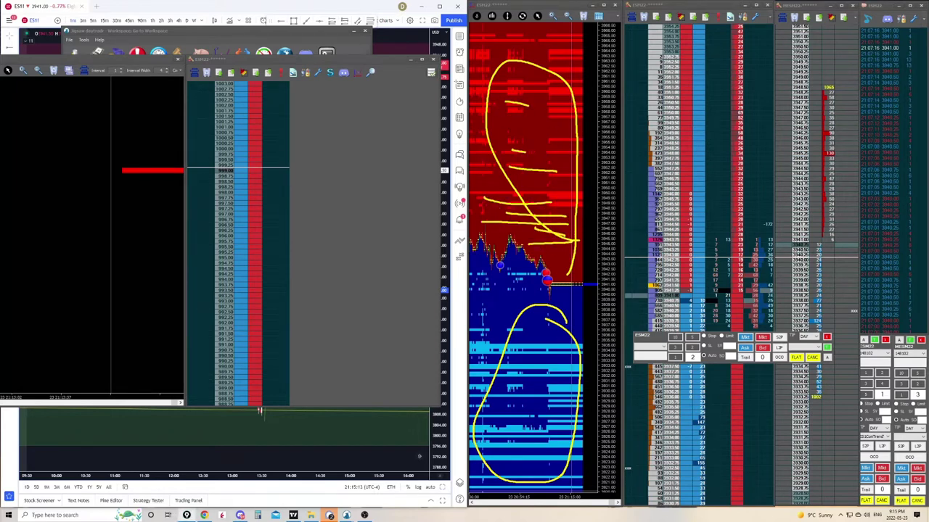
{"action": "key", "text": "Escape"}
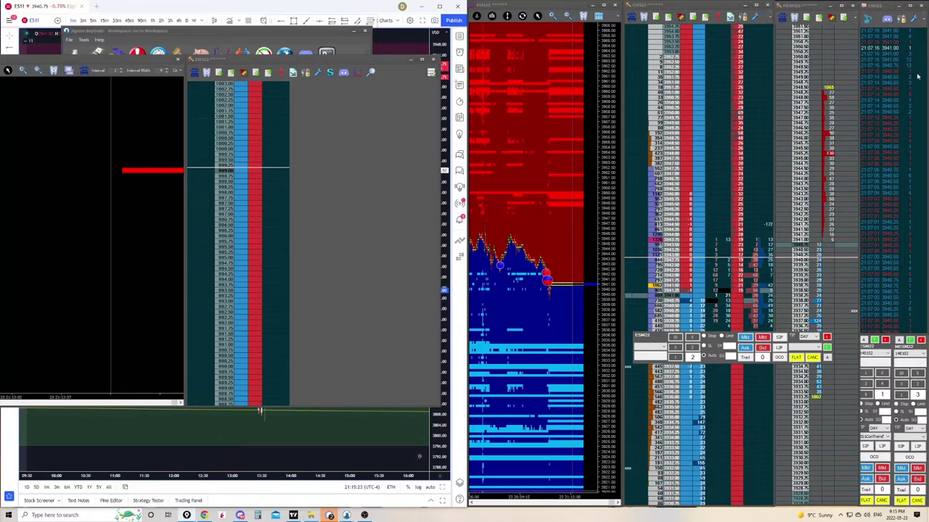
- Reposition the new ESM22 ladder and heatmap, open the ladder's Depth & Sales Settings, and place the dialog clear of the ladder
{"action": "left_click_drag", "start_coordinate": [341, 61], "coordinate": [677, 66]}
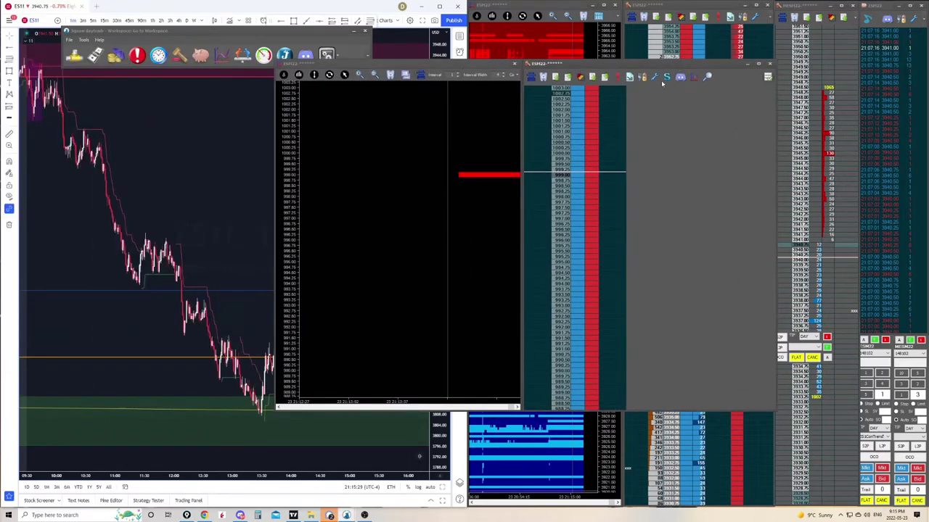
{"action": "left_click_drag", "start_coordinate": [671, 64], "coordinate": [658, 74]}
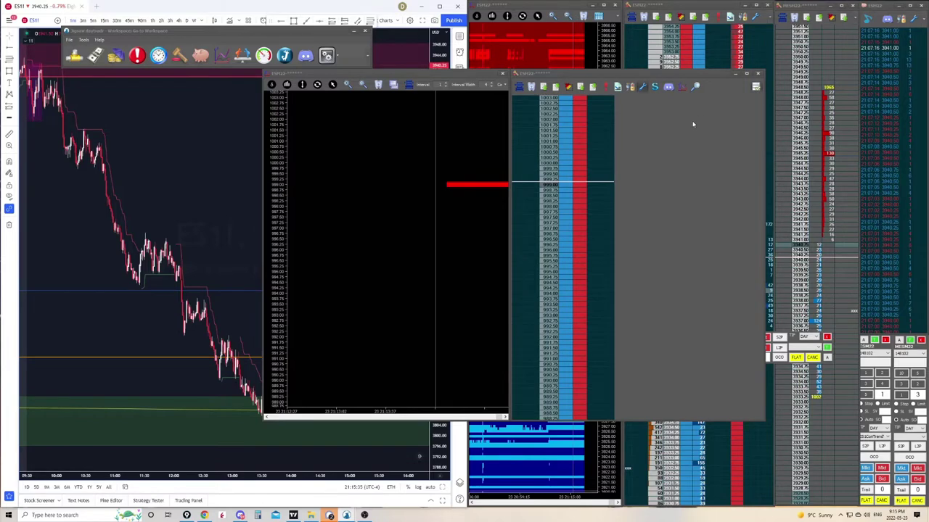
{"action": "left_click", "coordinate": [684, 86]}
{"action": "left_click_drag", "start_coordinate": [465, 74], "coordinate": [611, 110]}
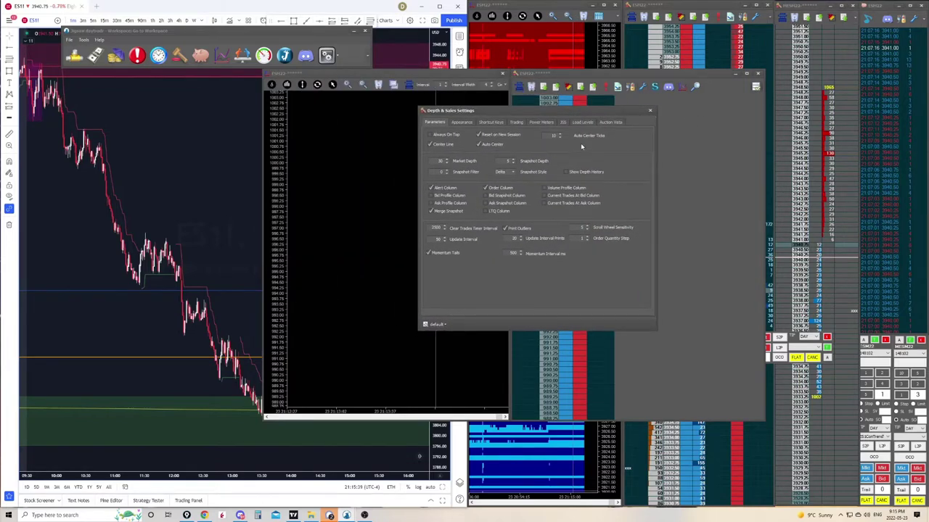
{"action": "left_click_drag", "start_coordinate": [571, 112], "coordinate": [386, 103]}
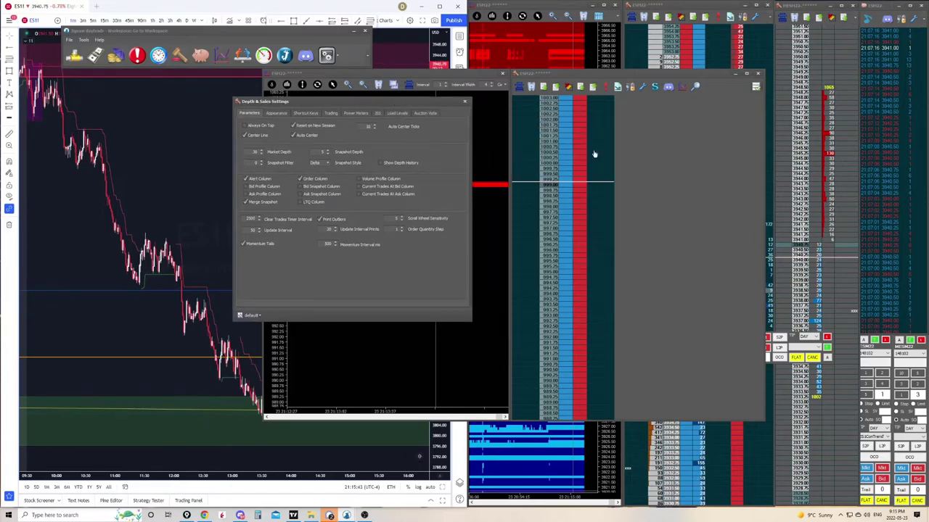
- Show the Bid and Ask Profile, Bid and Ask Snapshot, LTQ, Volume Profile, and Current Trades At Bid and At Ask columns
{"action": "left_click", "coordinate": [254, 187]}
{"action": "left_click", "coordinate": [254, 194]}
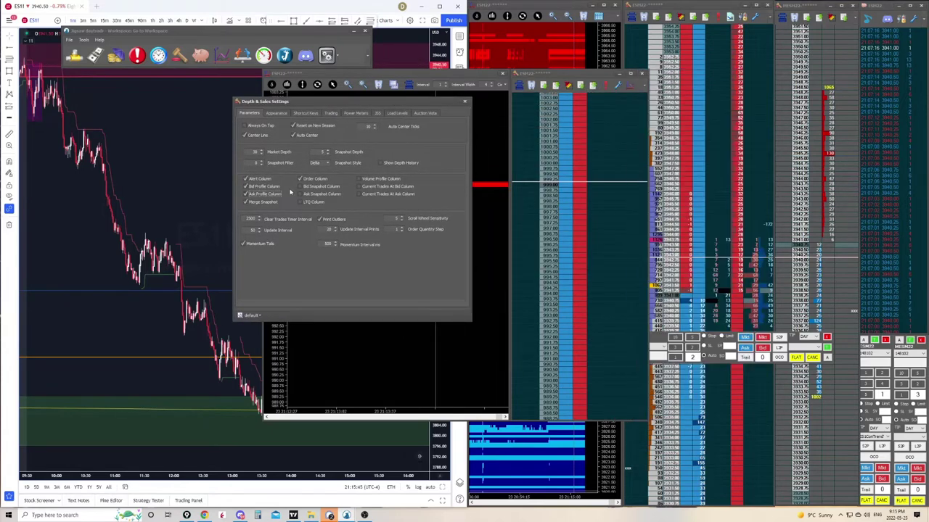
{"action": "left_click", "coordinate": [300, 186]}
{"action": "left_click", "coordinate": [301, 194]}
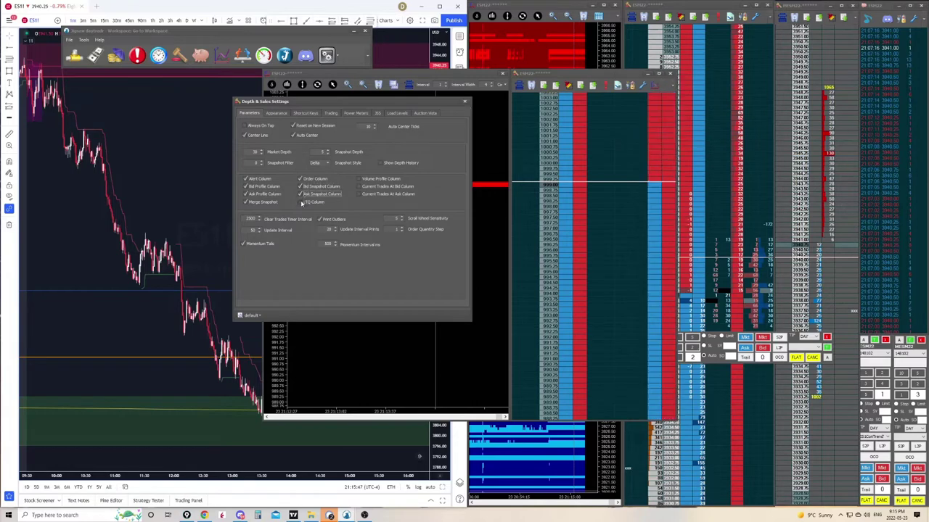
{"action": "left_click", "coordinate": [358, 178]}
{"action": "left_click", "coordinate": [357, 187]}
{"action": "left_click", "coordinate": [357, 194]}
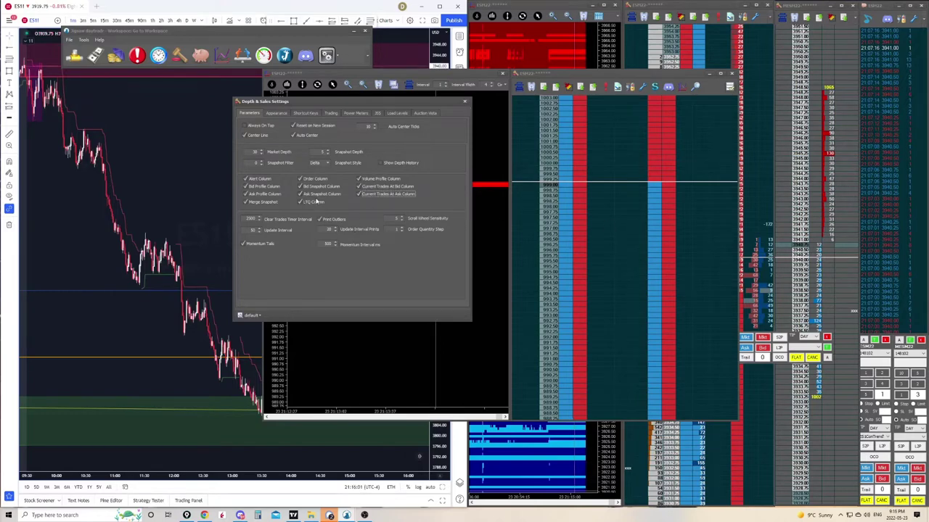
- Move the new ladder and its settings dialog off the existing ESM22 ladder, and view that ladder's Depth & Sales parameters for comparison
{"action": "left_click_drag", "start_coordinate": [562, 73], "coordinate": [370, 74]}
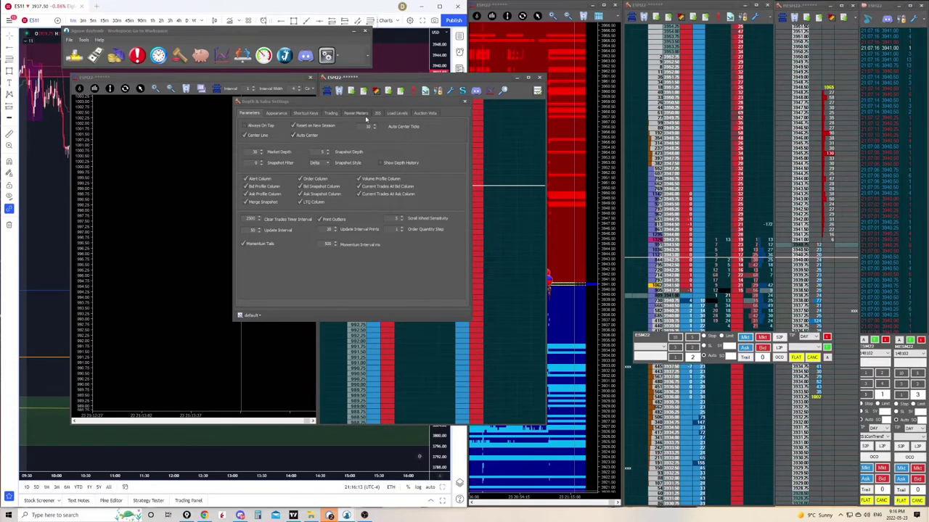
{"action": "left_click_drag", "start_coordinate": [367, 124], "coordinate": [289, 141]}
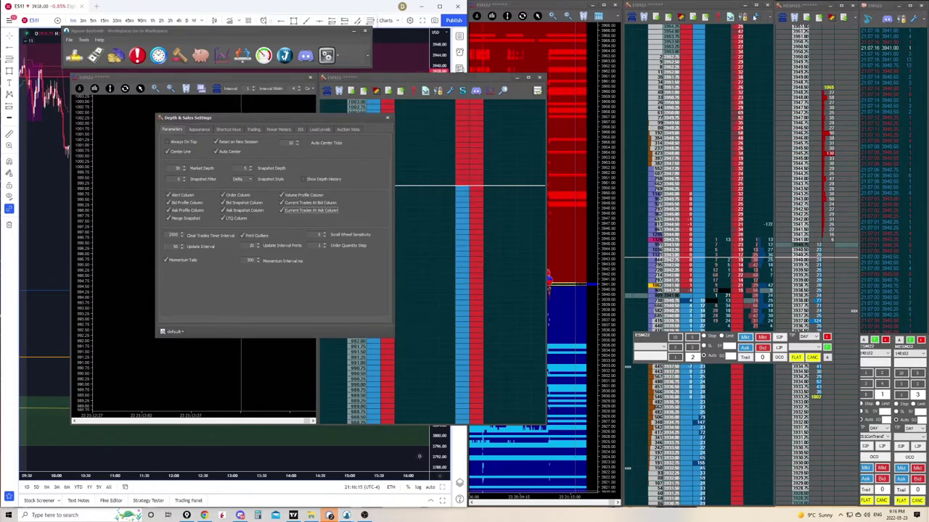
{"action": "left_click", "coordinate": [728, 18]}
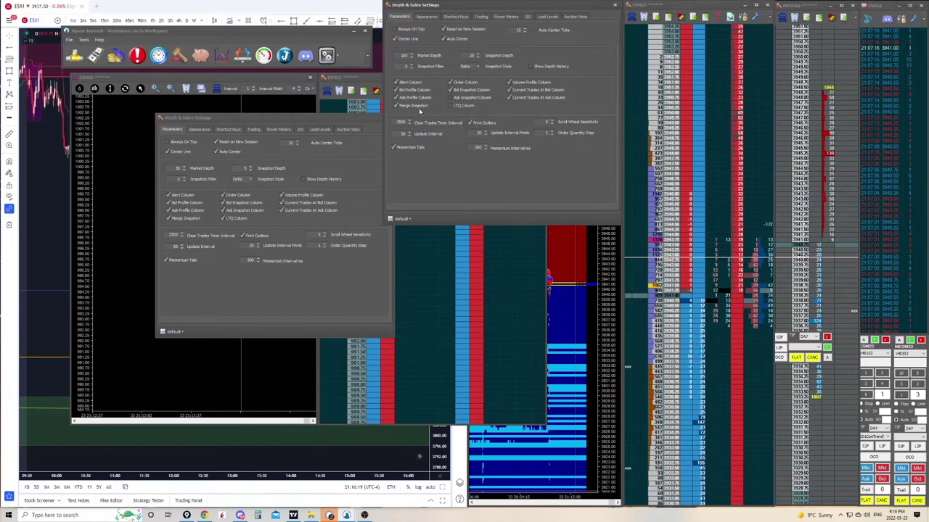
{"action": "left_click", "coordinate": [614, 5]}
- Uncover the new ladder, and demonstrate its Bid Profile and Bid Snapshot columns by hiding and showing each one
{"action": "left_click_drag", "start_coordinate": [367, 120], "coordinate": [280, 110]}
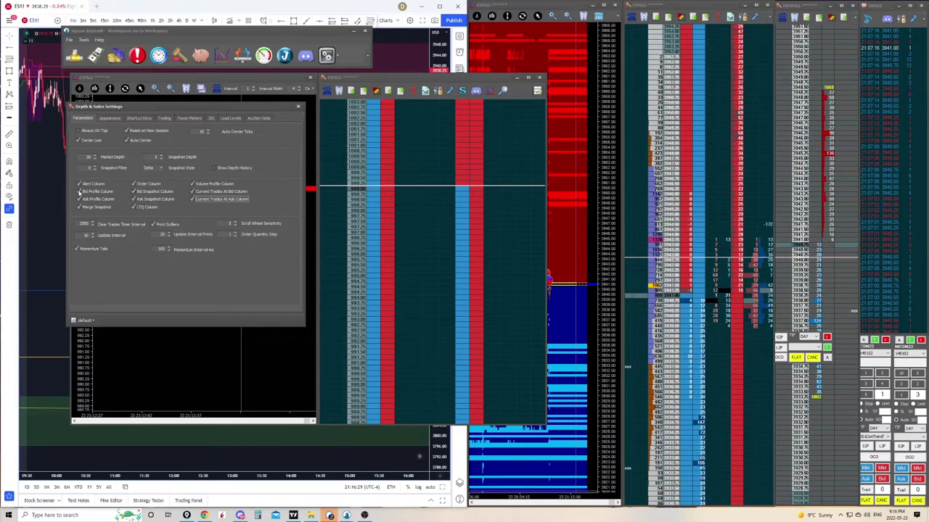
{"action": "left_click", "coordinate": [79, 192]}
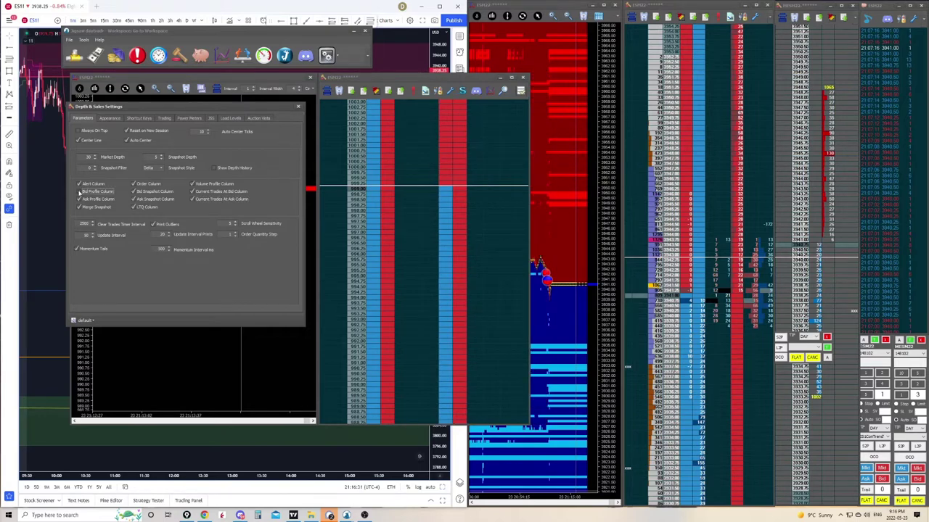
{"action": "left_click", "coordinate": [79, 192]}
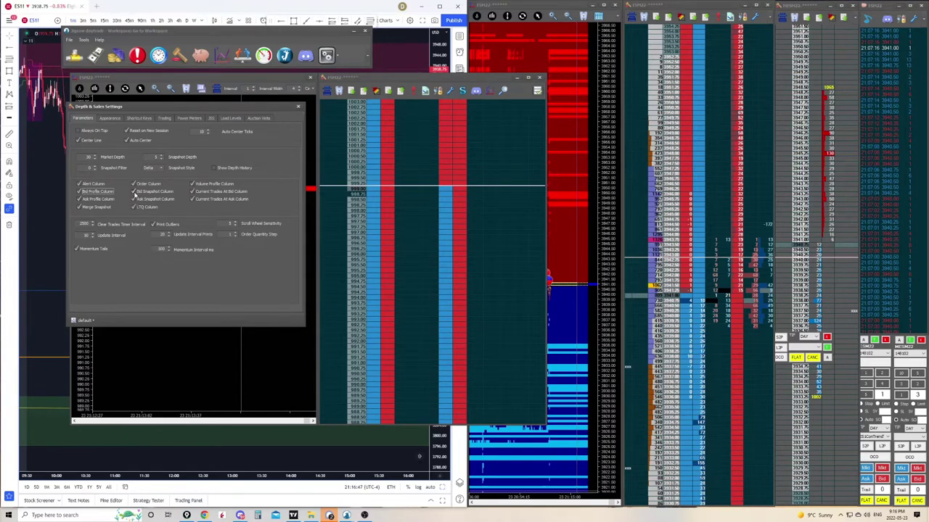
{"action": "left_click", "coordinate": [134, 192]}
{"action": "left_click", "coordinate": [134, 192]}
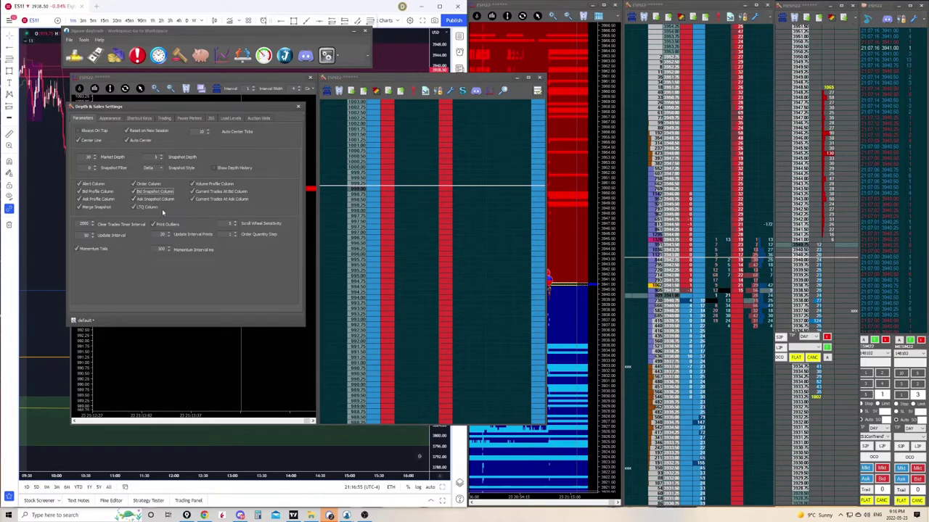
{"action": "left_click", "coordinate": [414, 132]}
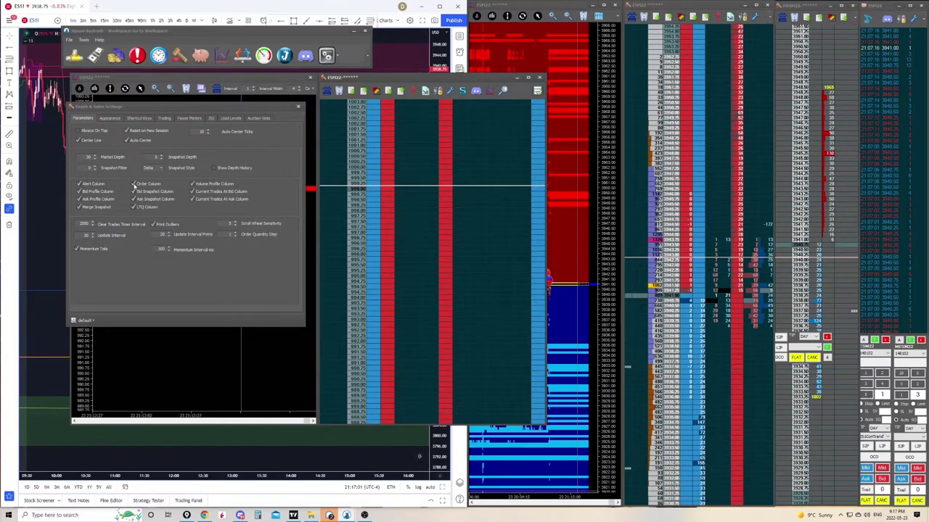
- Hide the Bid Profile, Ask Profile, Bid Snapshot, Ask Snapshot and LTQ columns of the new ladder
{"action": "left_click", "coordinate": [135, 192]}
{"action": "left_click", "coordinate": [92, 193]}
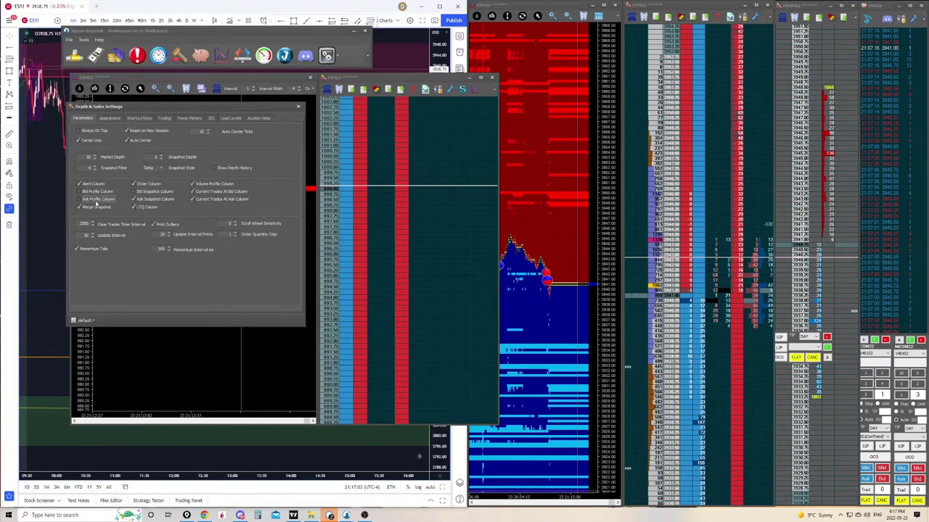
{"action": "left_click", "coordinate": [142, 207]}
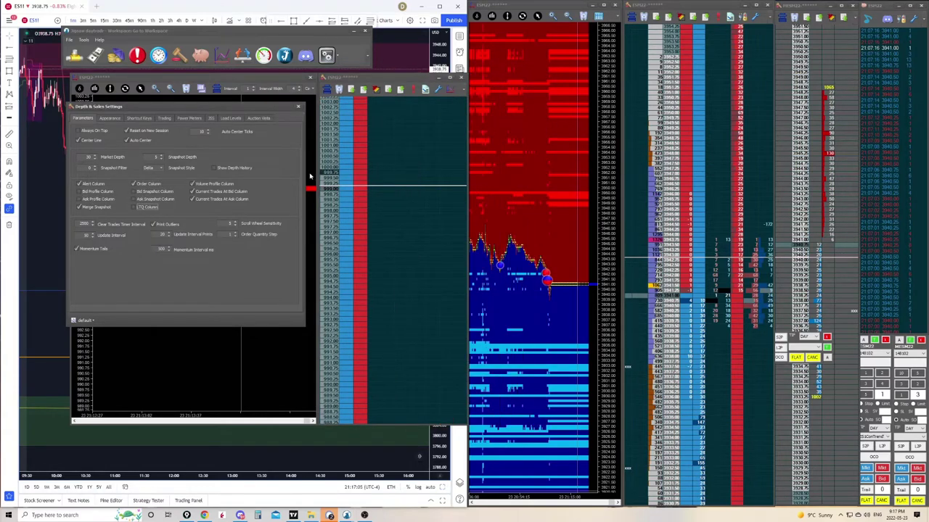
- Show the Bid Snapshot, Bid Profile, Ask Profile and Ask Snapshot columns again, and move the new ladder next to the existing one
{"action": "left_click_drag", "start_coordinate": [273, 106], "coordinate": [283, 116]}
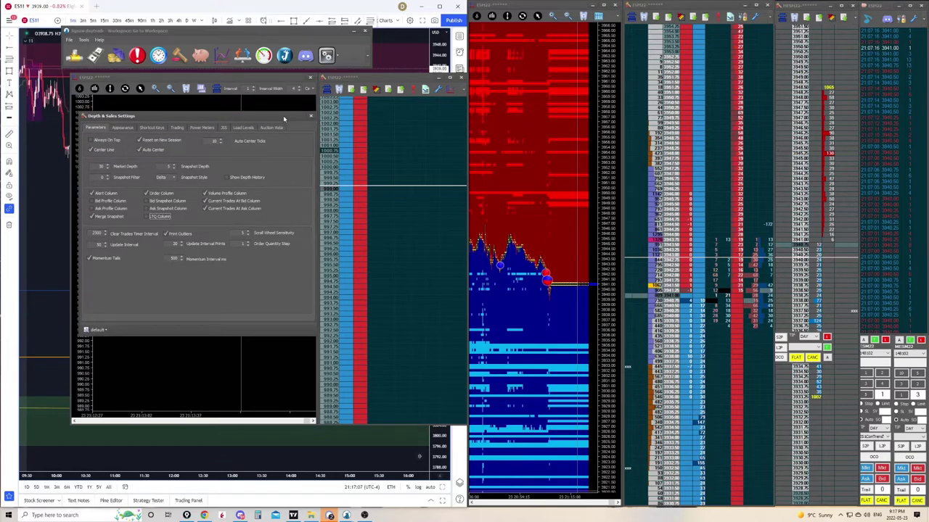
{"action": "left_click", "coordinate": [146, 201]}
{"action": "left_click", "coordinate": [92, 201]}
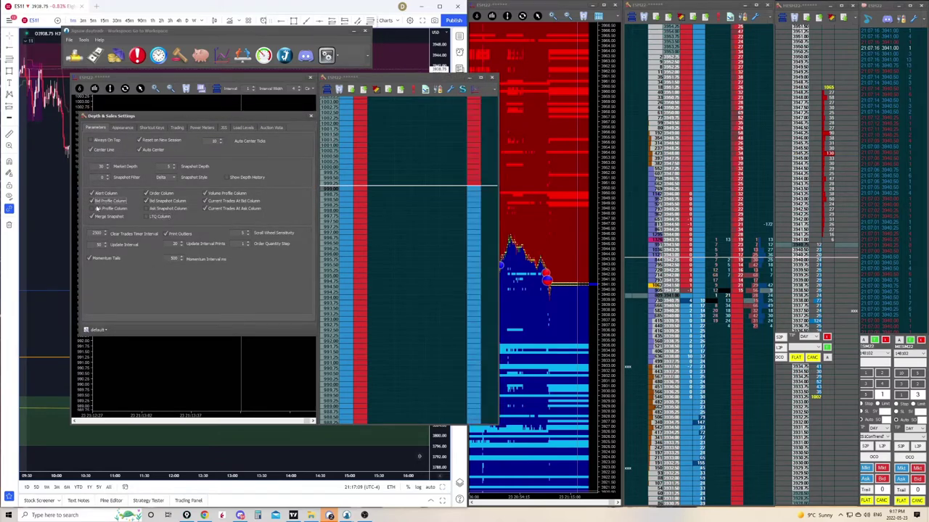
{"action": "left_click", "coordinate": [92, 208]}
{"action": "left_click", "coordinate": [158, 210]}
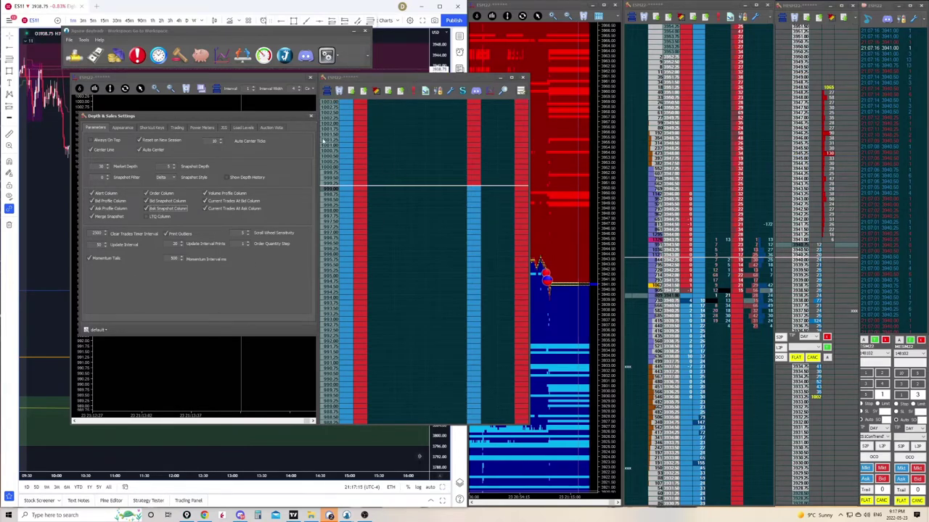
{"action": "left_click_drag", "start_coordinate": [335, 77], "coordinate": [544, 61]}
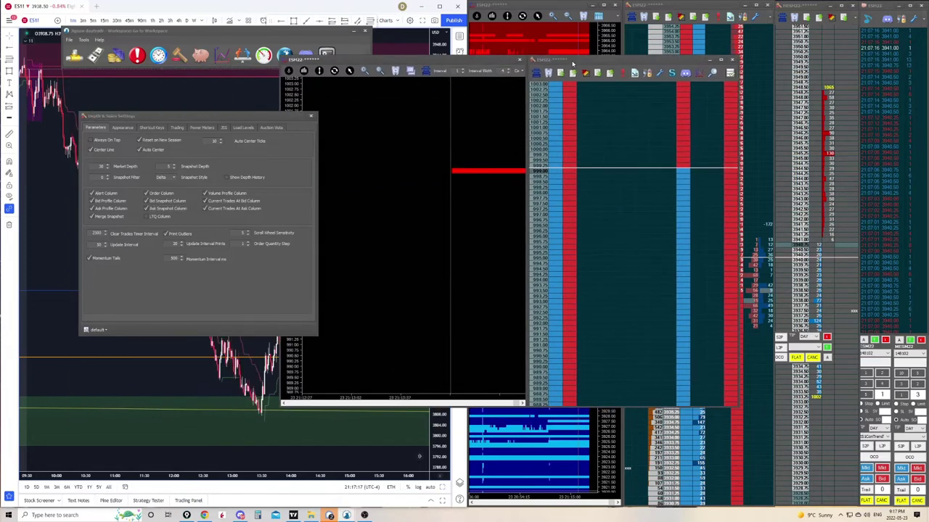
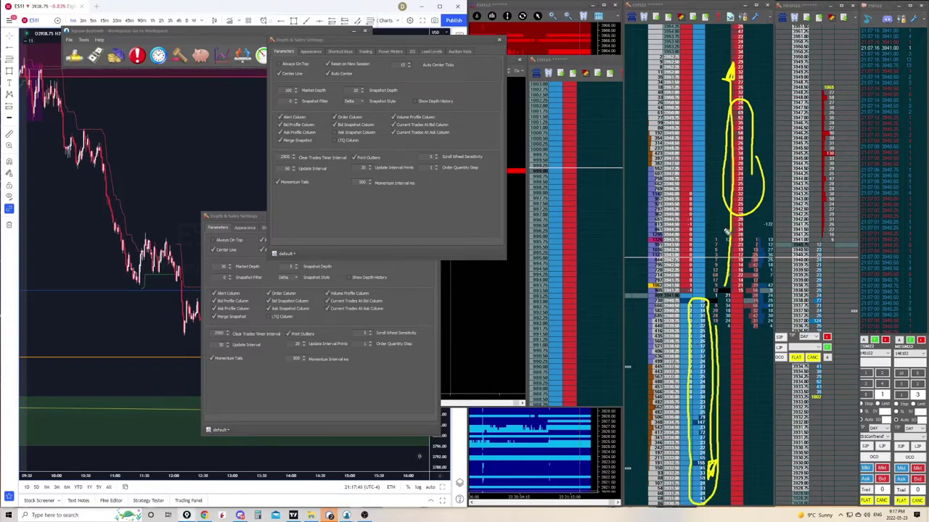
- Underline the Snapshot Depth value and mark the matching rows on the existing ESM22 ladder with the screen pen, and erase all annotations
{"action": "left_click_drag", "start_coordinate": [345, 93], "coordinate": [367, 92]}
{"action": "mouse_move", "coordinate": [695, 195]}
{"action": "left_mouse_down"}
{"action": "mouse_move", "coordinate": [678, 217]}
{"action": "mouse_move", "coordinate": [675, 270]}
{"action": "mouse_move", "coordinate": [697, 319]}
{"action": "mouse_move", "coordinate": [691, 401]}
{"action": "left_mouse_up"}
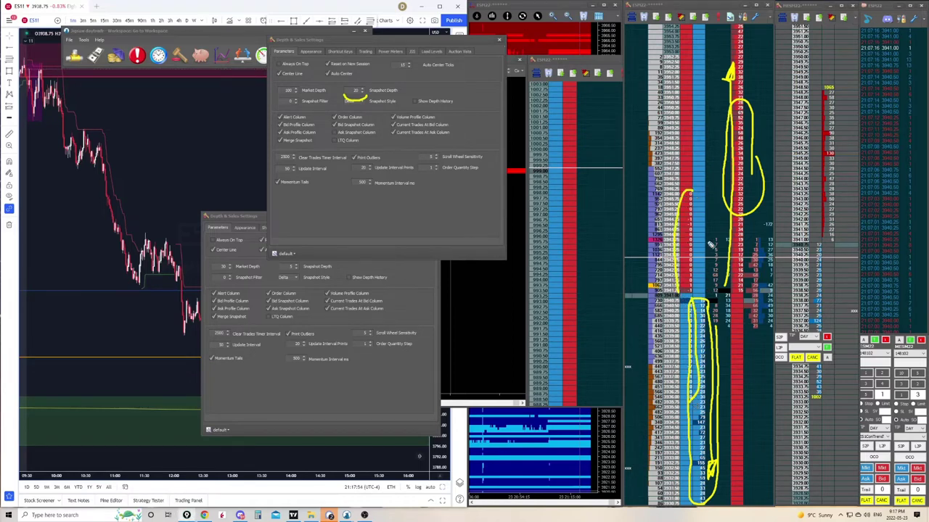
{"action": "left_click_drag", "start_coordinate": [686, 165], "coordinate": [685, 140]}
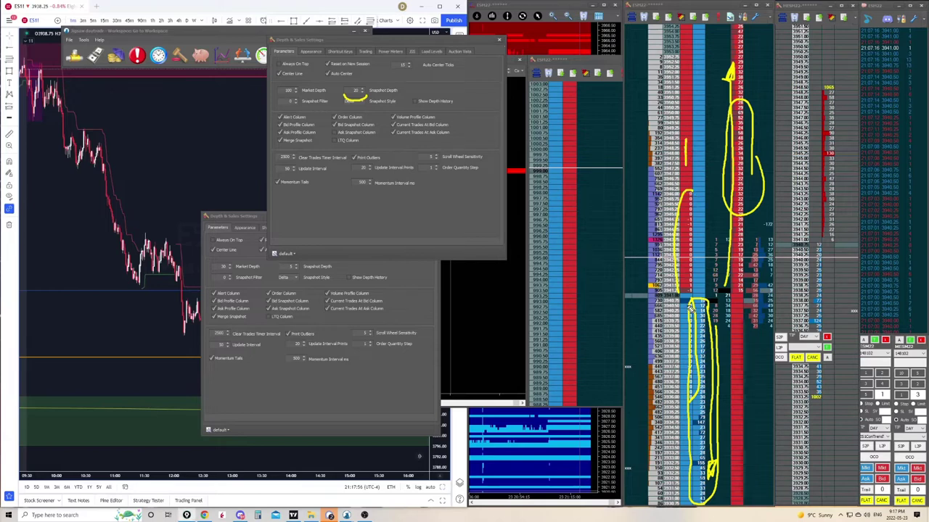
{"action": "key", "text": "Escape"}
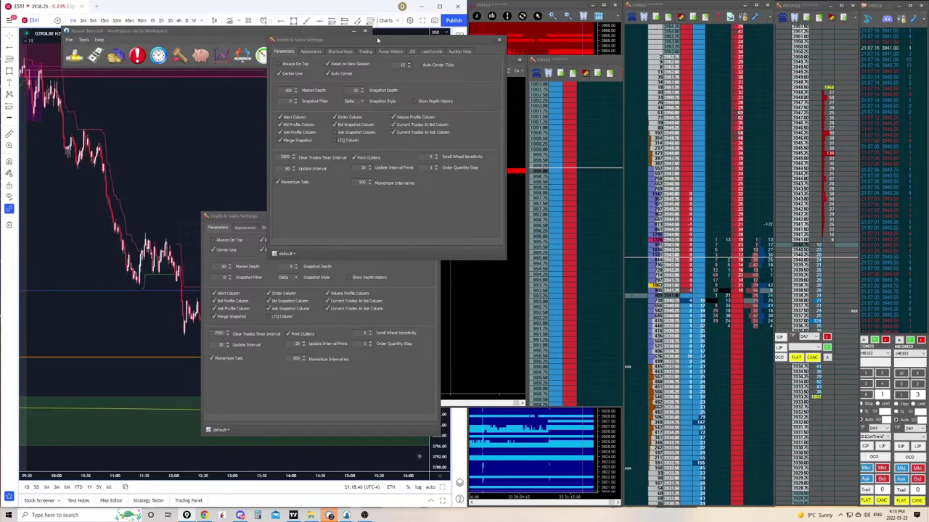
- Close the existing ladder's Depth & Sales Settings, and open the appearance settings of the new ladder's dialog
{"action": "left_click_drag", "start_coordinate": [378, 40], "coordinate": [661, 55]}
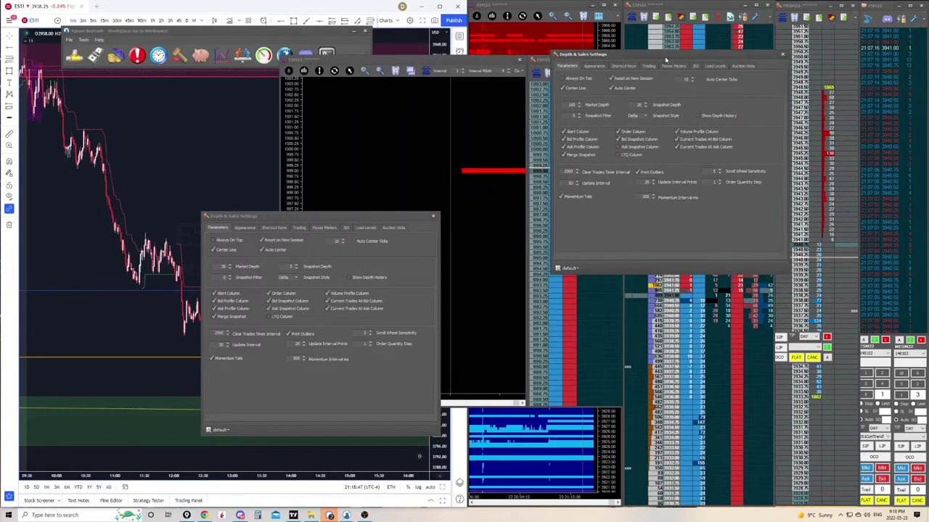
{"action": "left_click", "coordinate": [781, 55]}
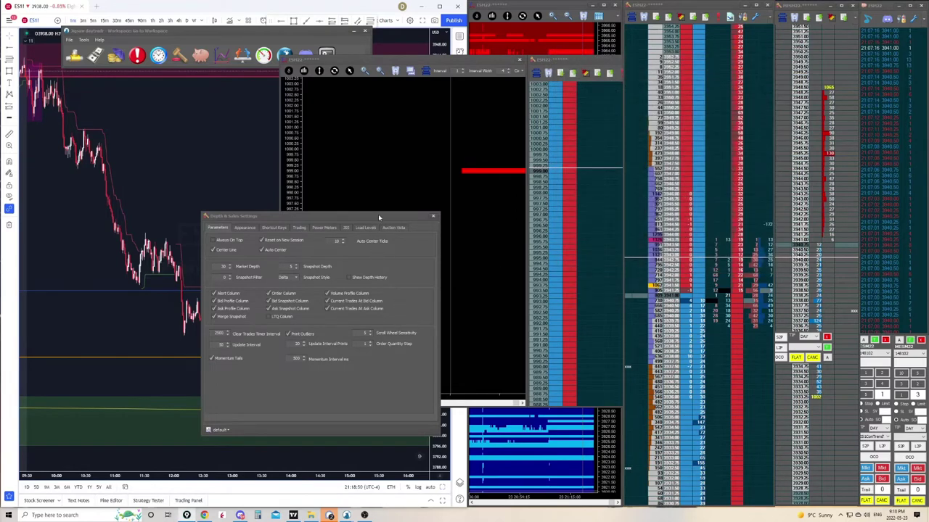
{"action": "left_click_drag", "start_coordinate": [378, 217], "coordinate": [514, 142]}
{"action": "left_click", "coordinate": [378, 153]}
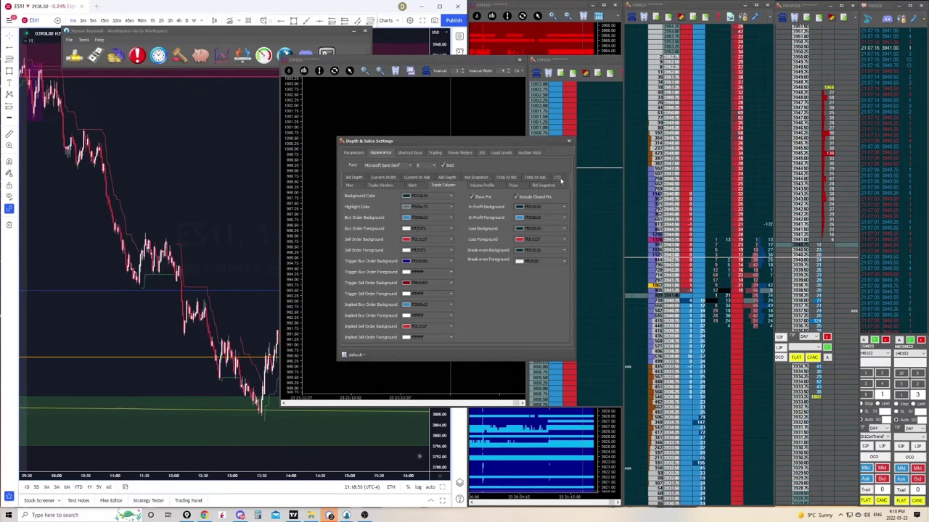
- Examine the new ladder's colour options for the trade window, alert, trade column and Total At Bid
{"action": "left_click", "coordinate": [378, 185]}
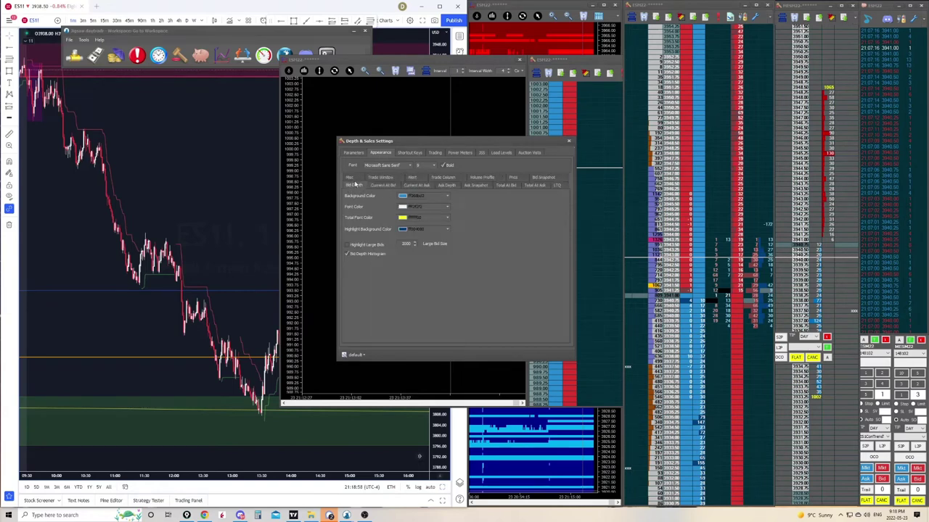
{"action": "left_click", "coordinate": [412, 185]}
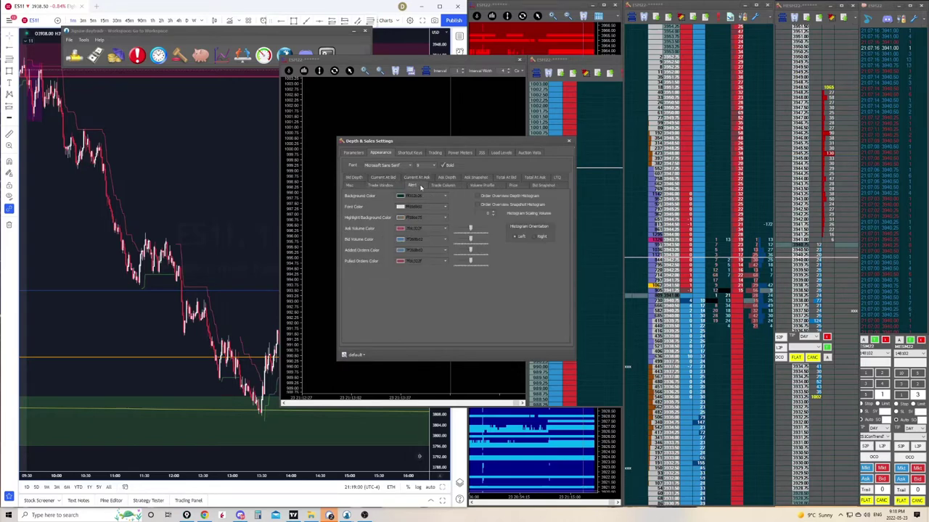
{"action": "left_click", "coordinate": [439, 186]}
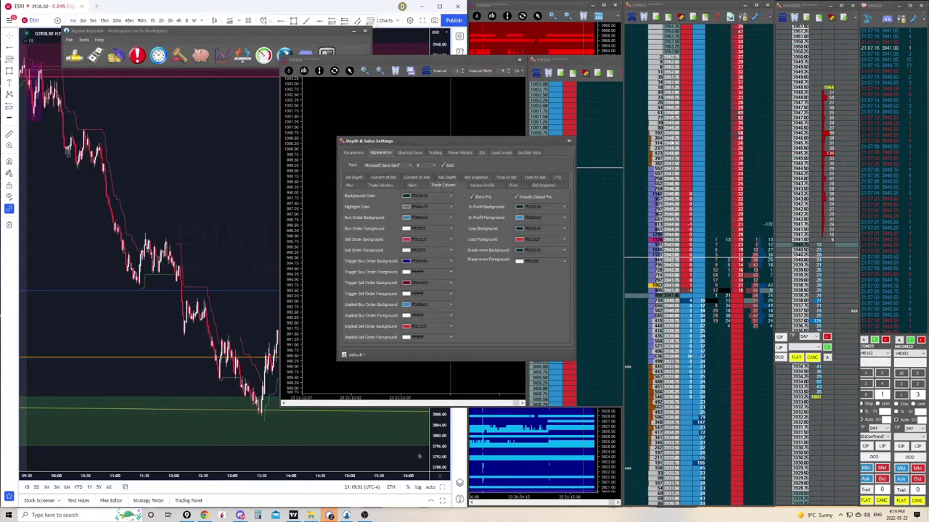
{"action": "left_click_drag", "start_coordinate": [482, 139], "coordinate": [357, 125]}
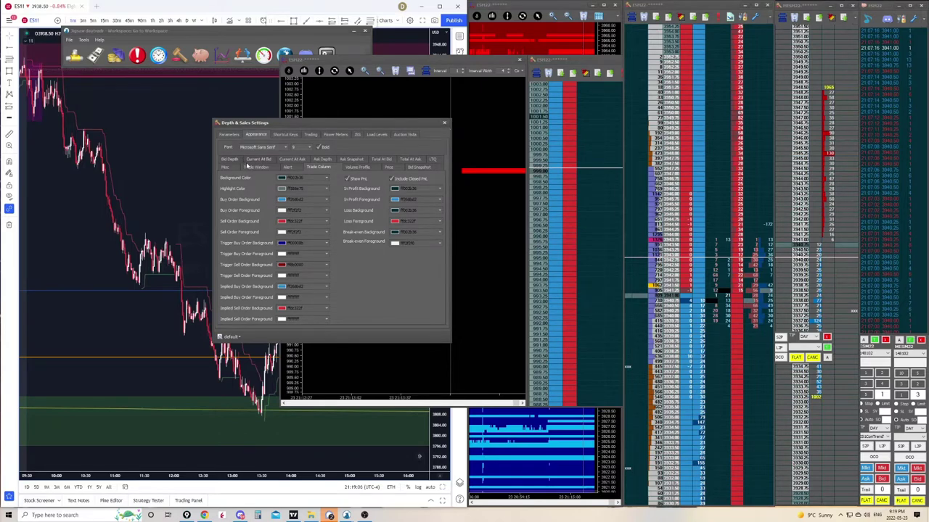
{"action": "left_click", "coordinate": [379, 161]}
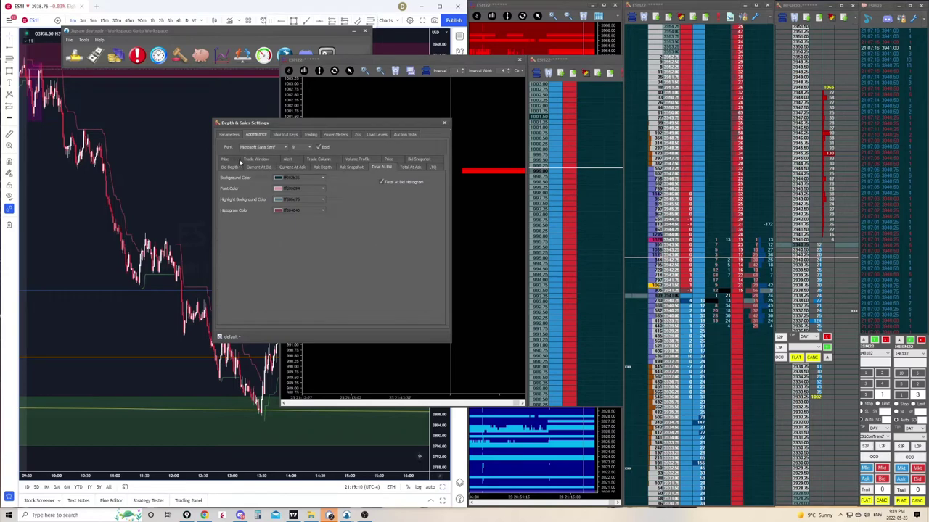
- In the new ladder's Price appearance settings, set the Highlight Background Color to white and the Last Traded Price Font Color to blue
{"action": "left_click", "coordinate": [389, 159]}
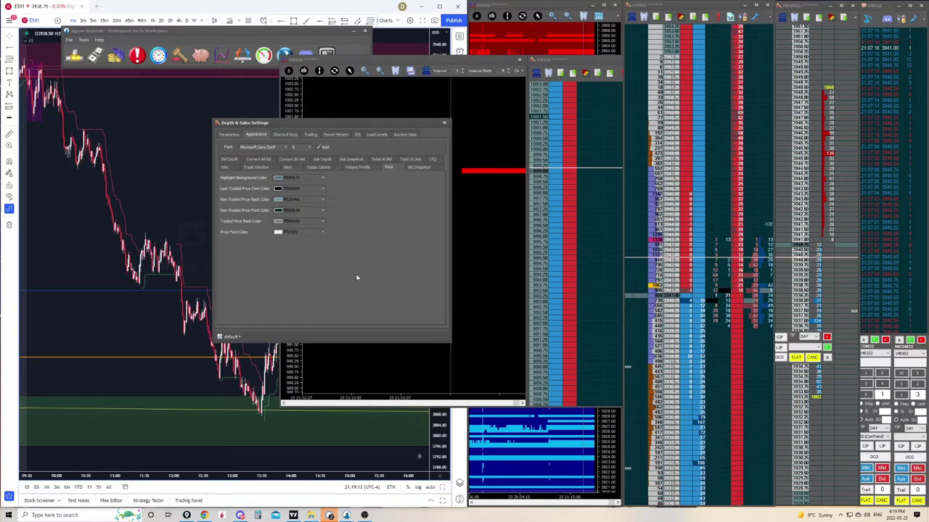
{"action": "left_click", "coordinate": [325, 182]}
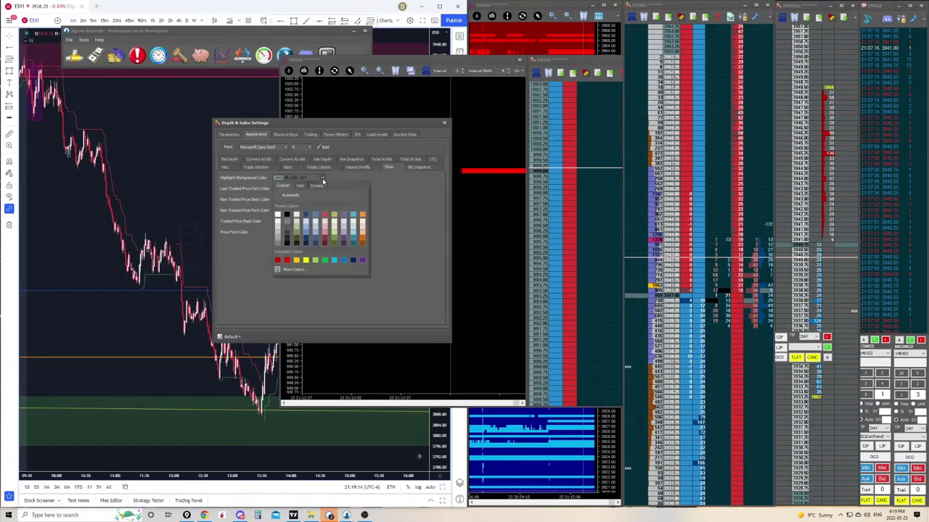
{"action": "left_click", "coordinate": [283, 219]}
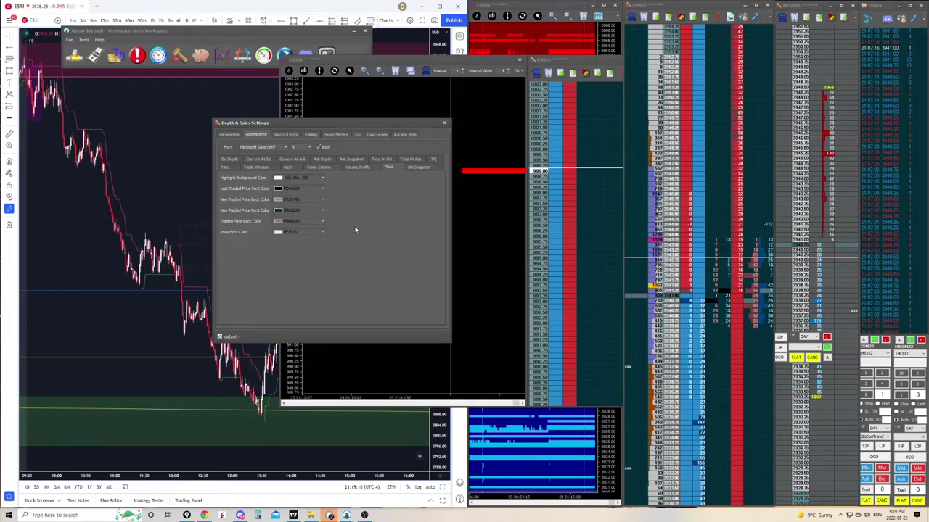
{"action": "left_click", "coordinate": [322, 189]}
{"action": "left_click", "coordinate": [315, 229]}
- Set the new ladder's Non Traded Price Back Color to green
{"action": "left_click", "coordinate": [326, 203]}
{"action": "left_click", "coordinate": [323, 199]}
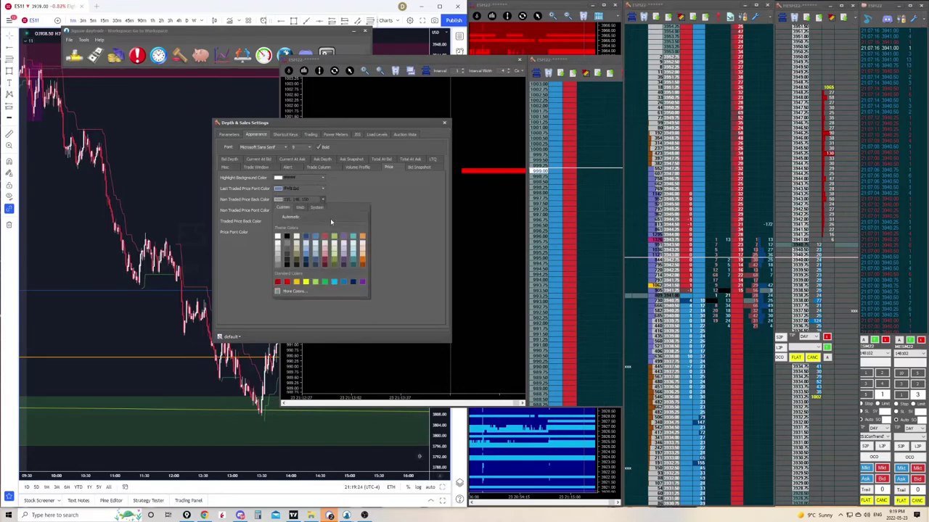
{"action": "left_click", "coordinate": [331, 236]}
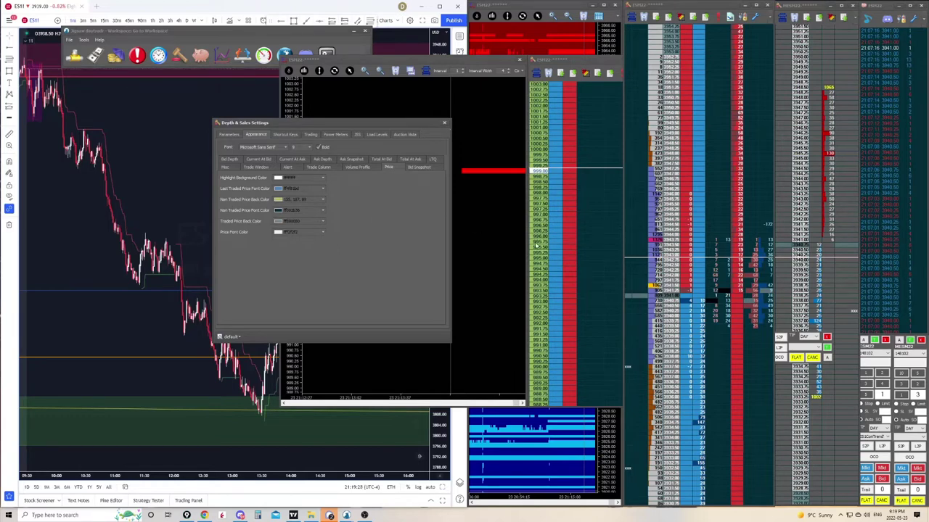
- Try a golden yellow for the Non Traded Price Font Color, and set it to black instead
{"action": "left_click", "coordinate": [324, 212]}
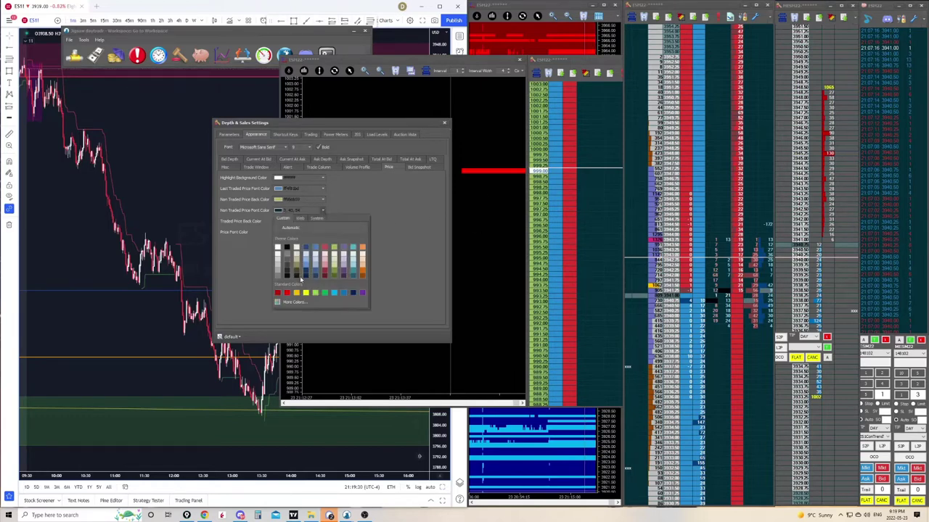
{"action": "left_click", "coordinate": [297, 294]}
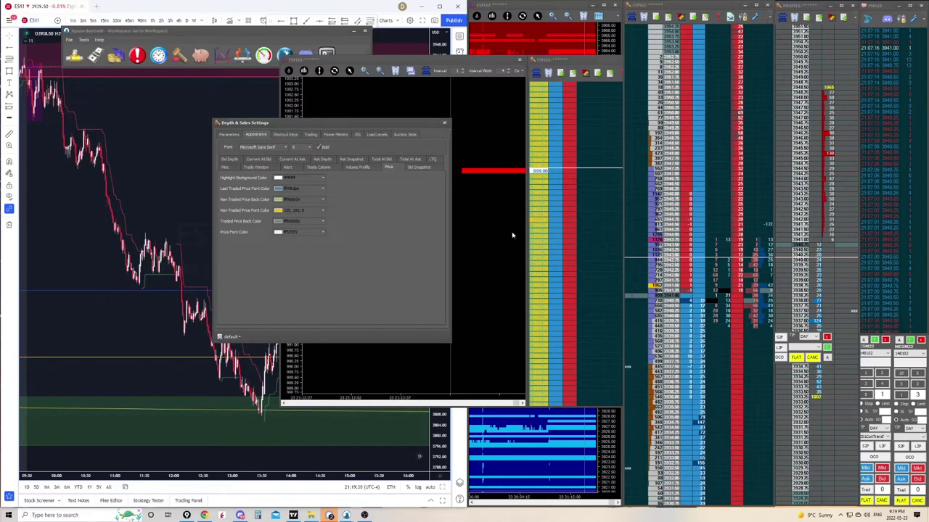
{"action": "left_click", "coordinate": [322, 210]}
{"action": "left_click", "coordinate": [287, 248]}
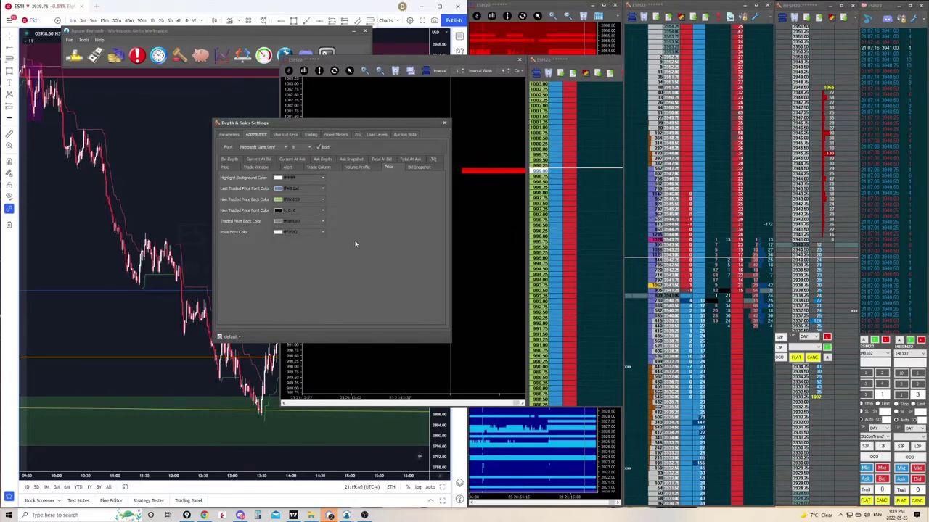
- Set the Traded Price Back Color to orange, and dismiss the Price Font Color palette without choosing a colour
{"action": "left_click", "coordinate": [322, 221]}
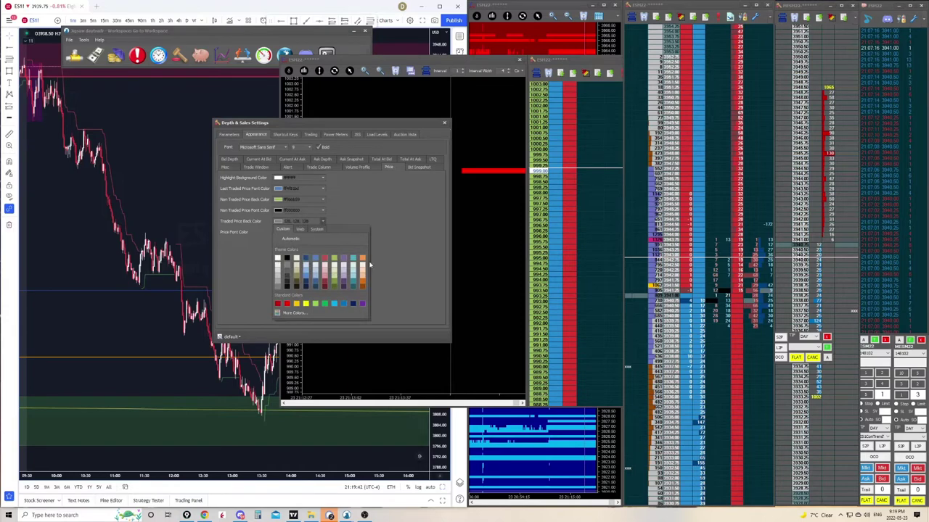
{"action": "left_click", "coordinate": [362, 261]}
{"action": "left_click", "coordinate": [322, 232]}
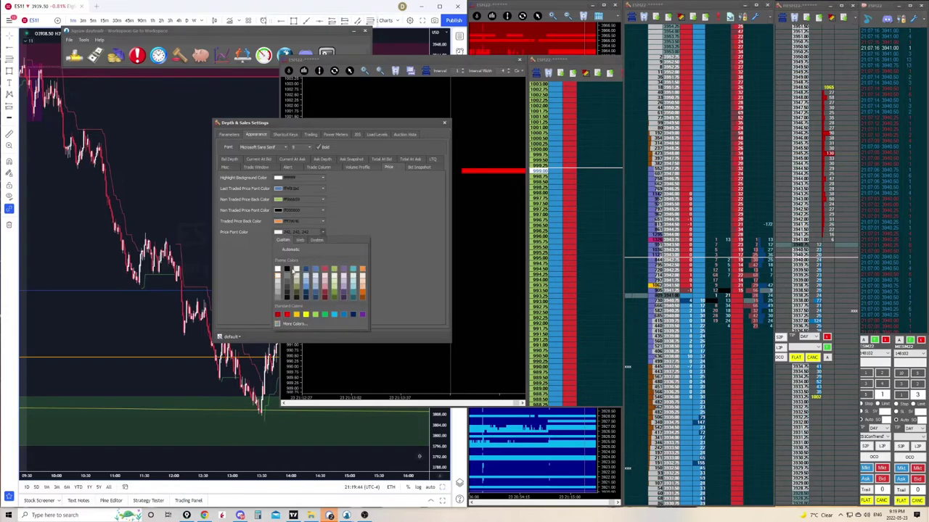
{"action": "left_click", "coordinate": [382, 227]}
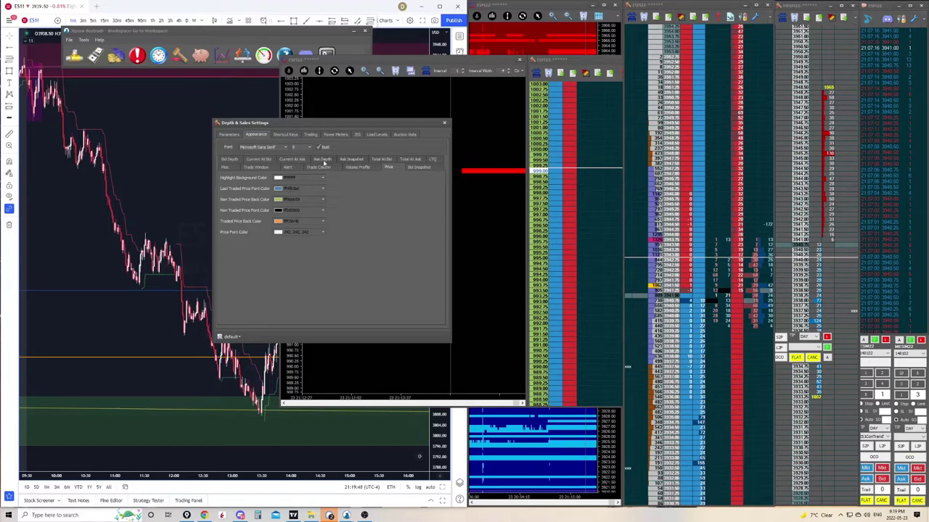
- Look at the fonts offered for the new ladder
{"action": "left_click", "coordinate": [286, 148]}
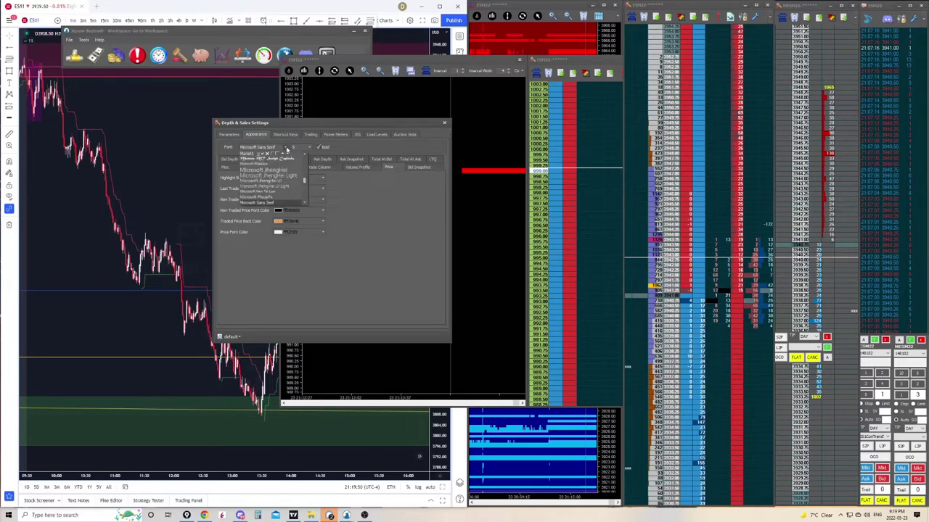
{"action": "left_click", "coordinate": [286, 148]}
{"action": "left_click", "coordinate": [285, 148]}
{"action": "left_click", "coordinate": [286, 148]}
{"action": "left_click", "coordinate": [286, 148]}
{"action": "left_click", "coordinate": [286, 149]}
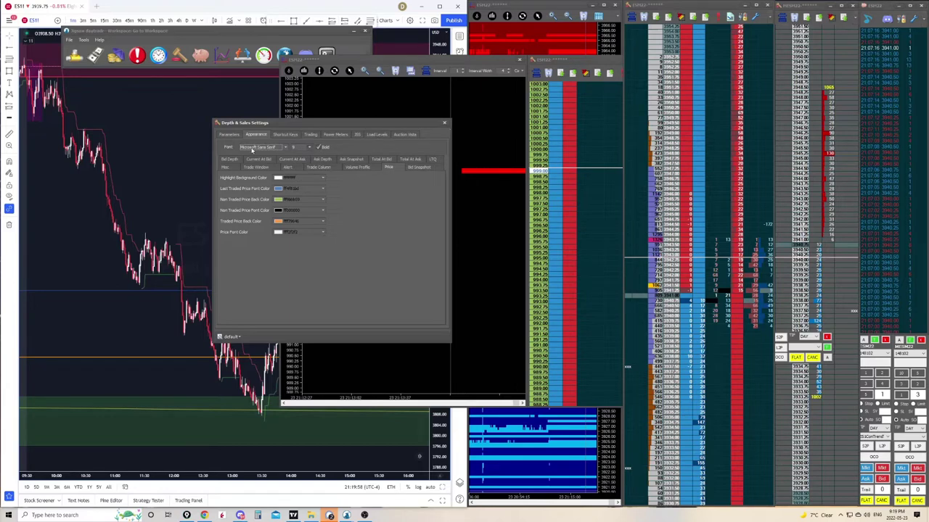
- Examine the new ladder's full list of shortcut keys, including the clear, order type and quantity functions
{"action": "left_click", "coordinate": [283, 135]}
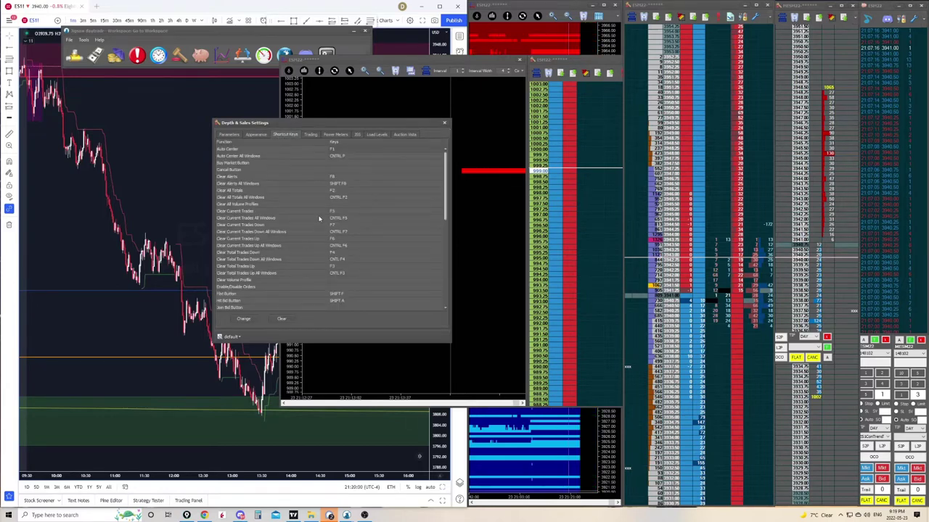
{"action": "left_click_drag", "start_coordinate": [367, 130], "coordinate": [444, 126]}
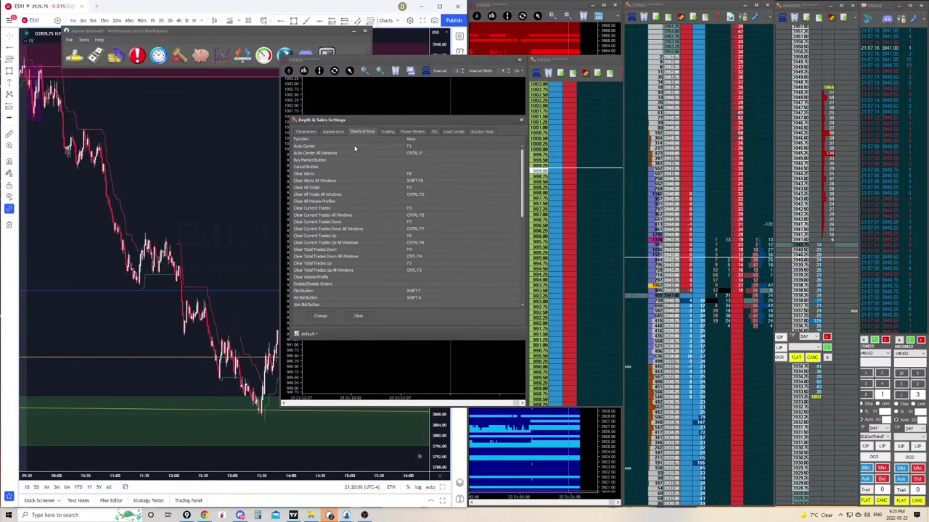
{"action": "scroll", "coordinate": [398, 197], "scroll_direction": "down", "scroll_amount": 3}
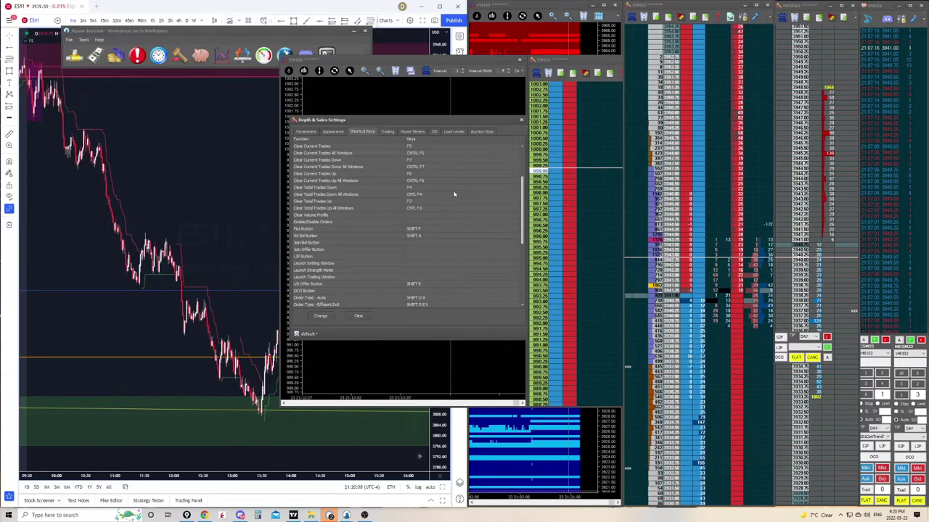
{"action": "scroll", "coordinate": [454, 194], "scroll_direction": "down", "scroll_amount": 6}
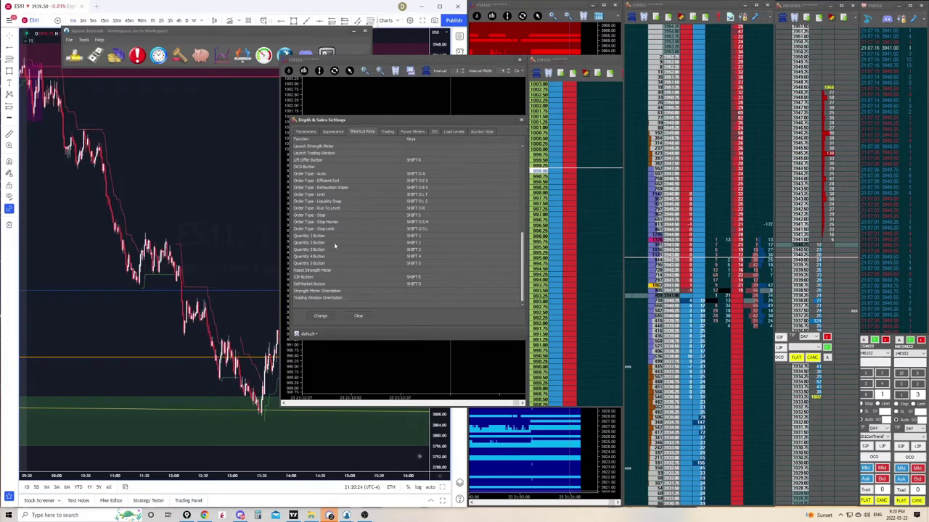
{"action": "scroll", "coordinate": [392, 217], "scroll_direction": "up", "scroll_amount": 8}
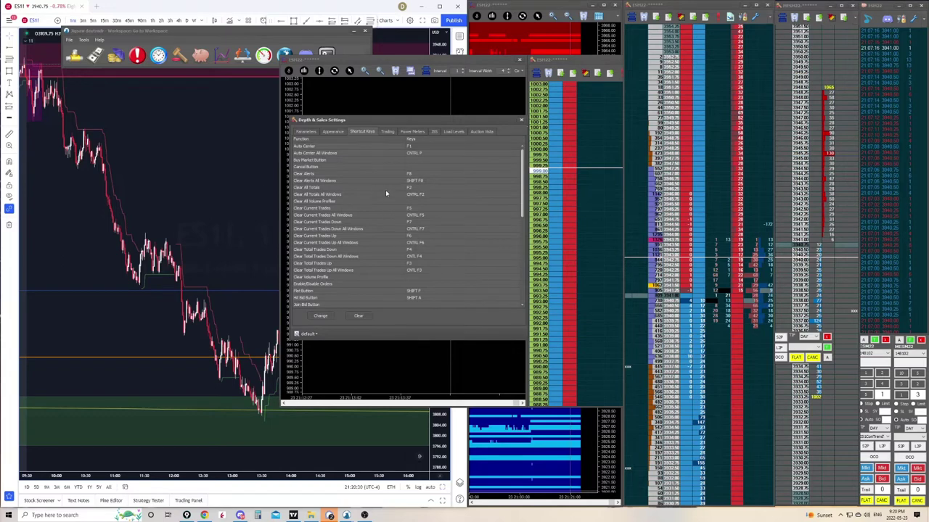
- Review the new ladder's Trading, Power Meters, Load Levels and Auction Vista settings
{"action": "left_click", "coordinate": [387, 132]}
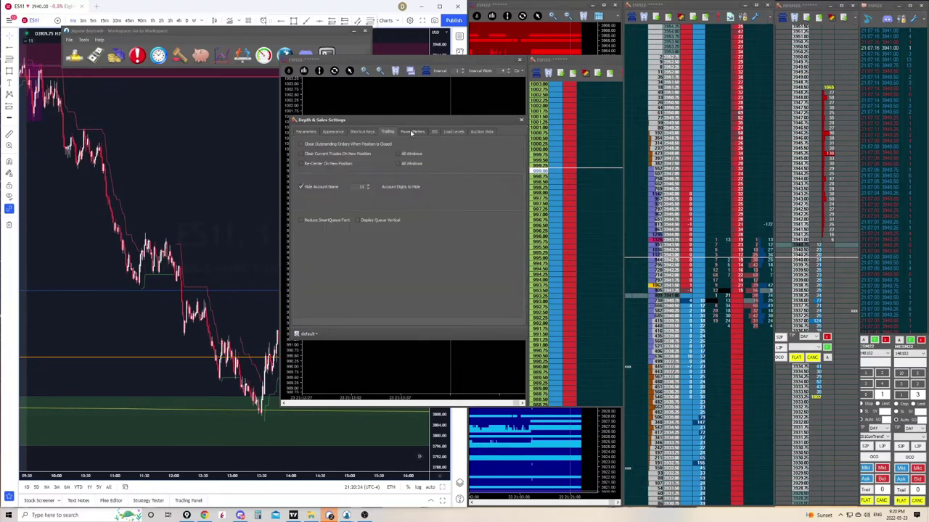
{"action": "left_click", "coordinate": [412, 132]}
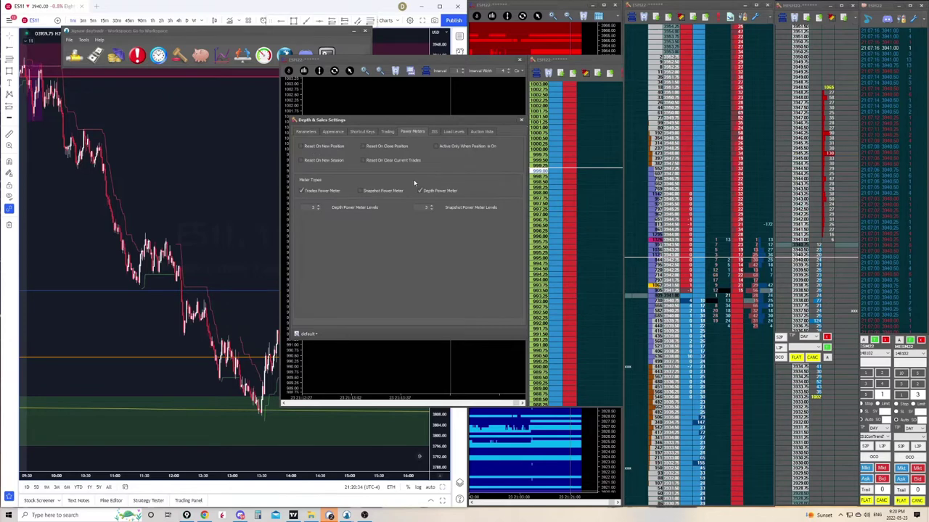
{"action": "left_click", "coordinate": [434, 132]}
{"action": "left_click", "coordinate": [455, 132]}
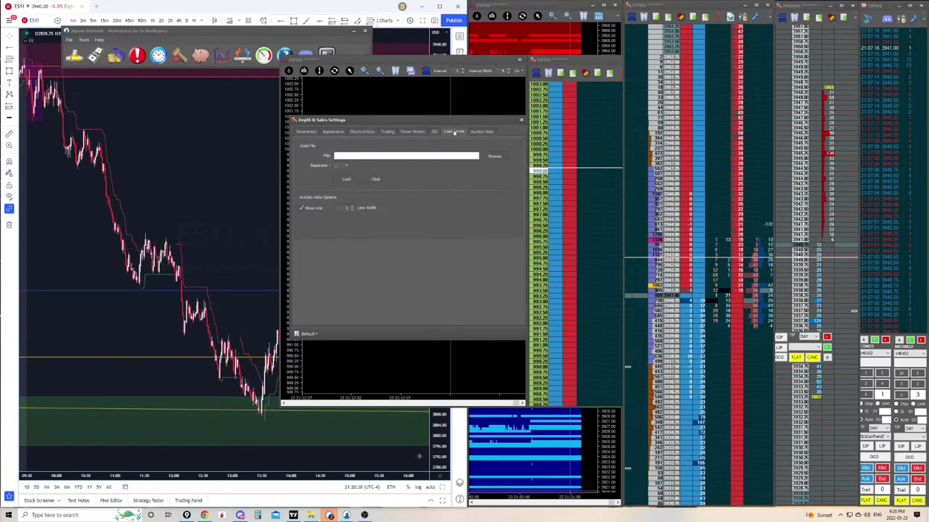
{"action": "left_click", "coordinate": [481, 132]}
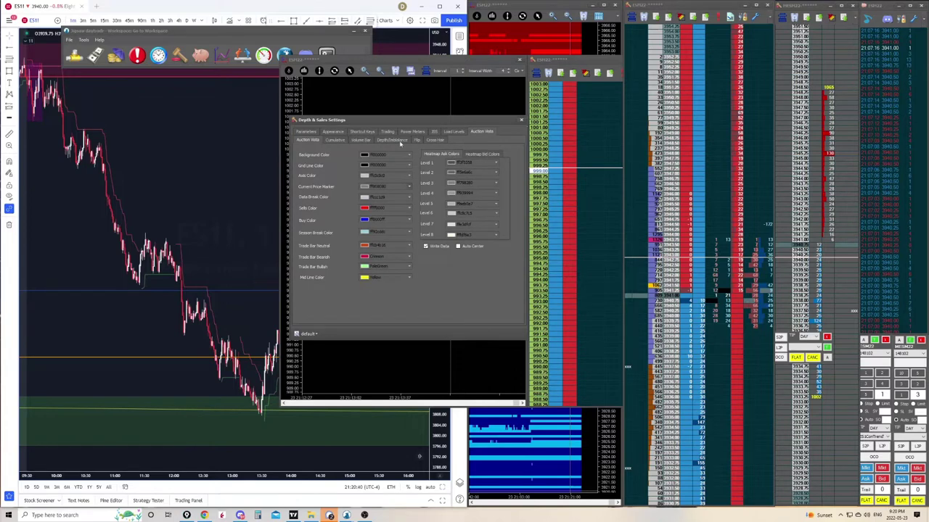
- Move the settings dialog clear of the new ESM22 ladder, and close that ladder with its attached heatmap
{"action": "left_click_drag", "start_coordinate": [457, 123], "coordinate": [342, 114]}
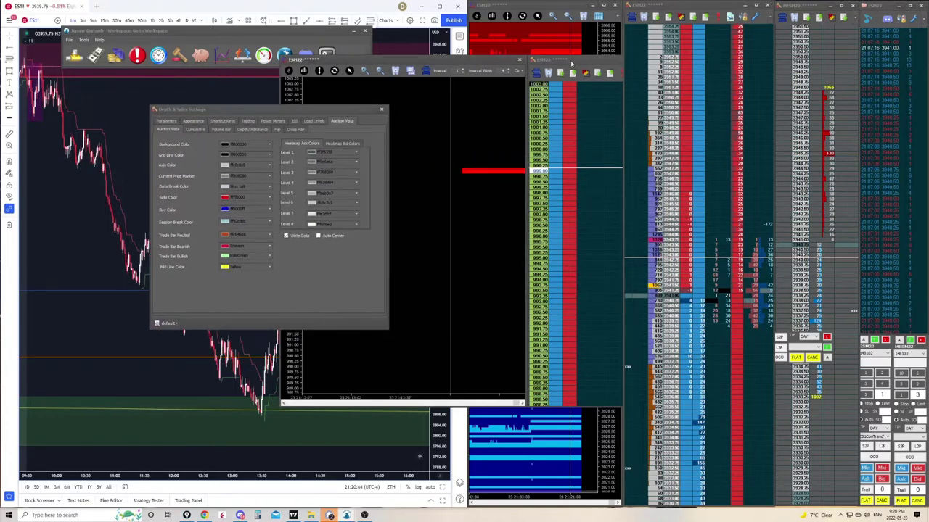
{"action": "left_click_drag", "start_coordinate": [571, 64], "coordinate": [678, 236]}
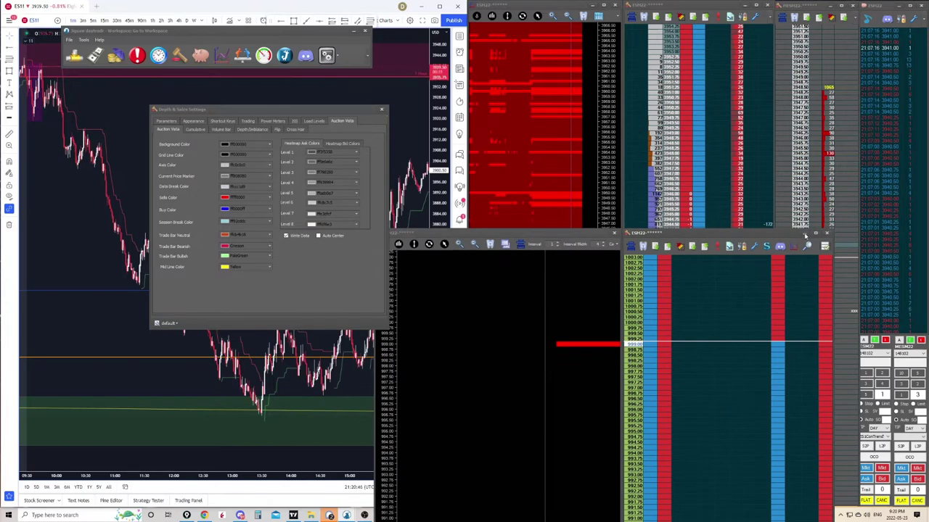
{"action": "left_click", "coordinate": [826, 233]}
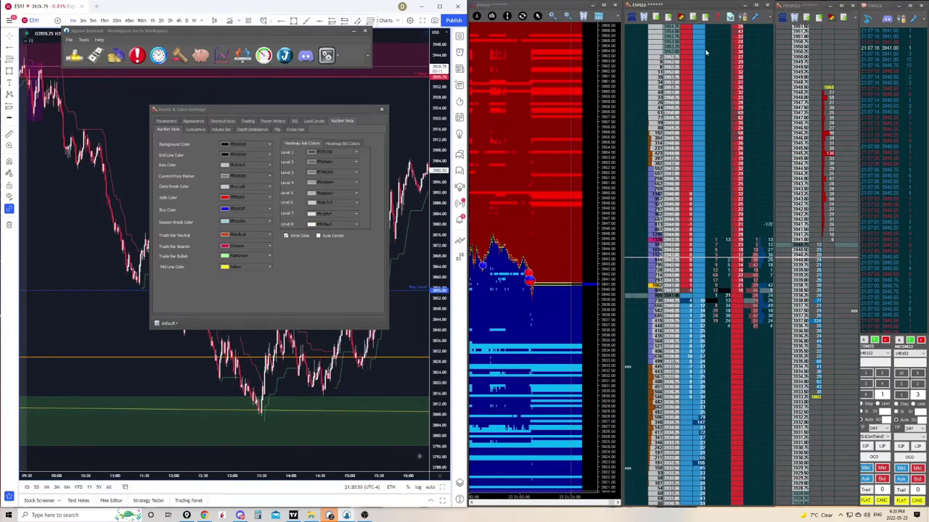
- Bring up the existing ladder's Auction Vista settings beside the other settings dialog, and compare their heatmap colours
{"action": "left_click", "coordinate": [728, 16]}
{"action": "left_click", "coordinate": [740, 65]}
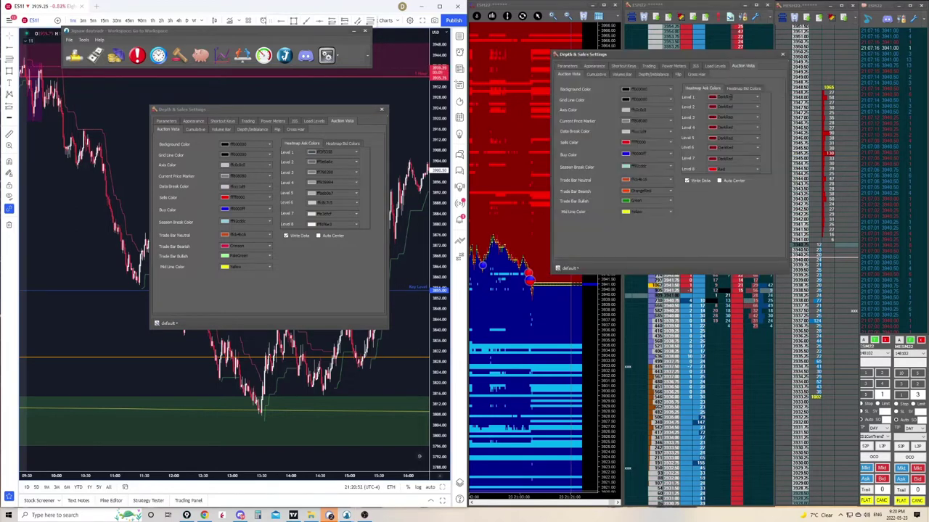
{"action": "left_click_drag", "start_coordinate": [721, 63], "coordinate": [576, 122]}
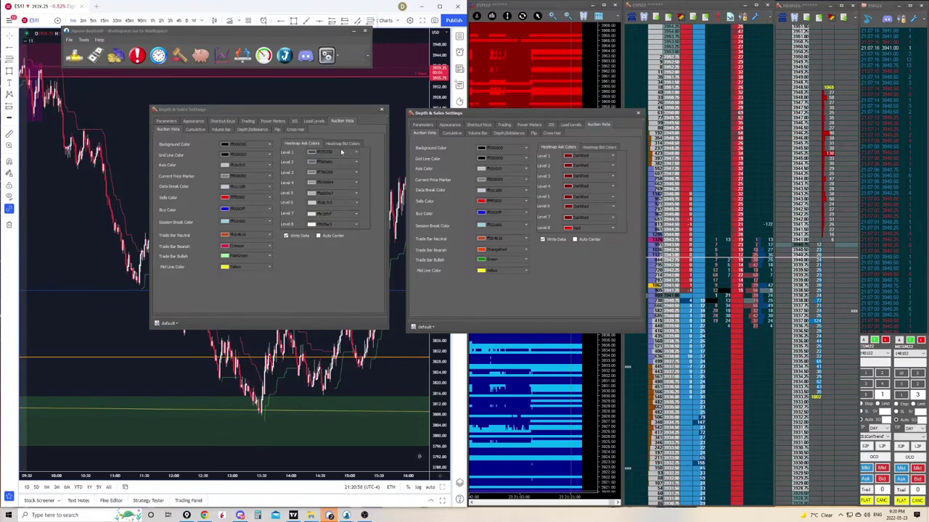
{"action": "left_click", "coordinate": [343, 143]}
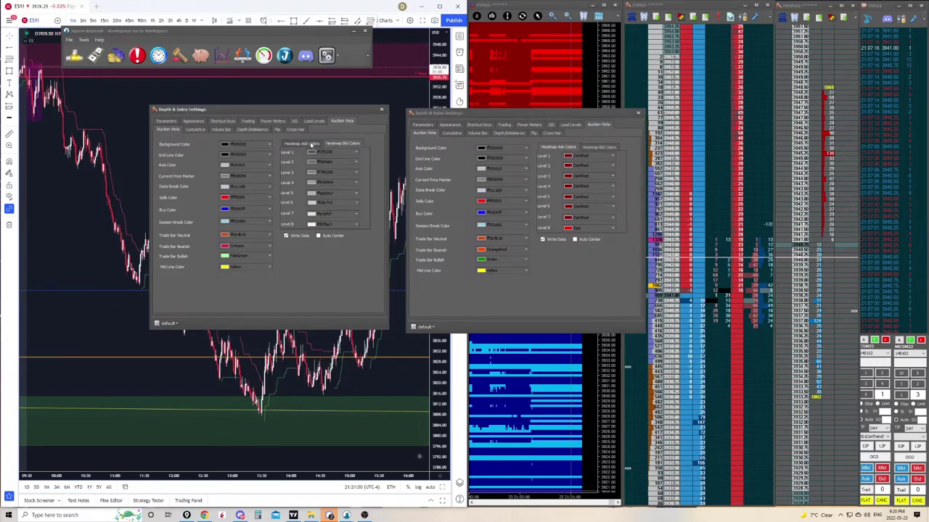
{"action": "left_click", "coordinate": [301, 143]}
- Compare the existing ladder's Heatmap Ask and Bid Colors levels with the live heatmap, keeping the dialog clear of it
{"action": "left_click_drag", "start_coordinate": [540, 120], "coordinate": [765, 125]}
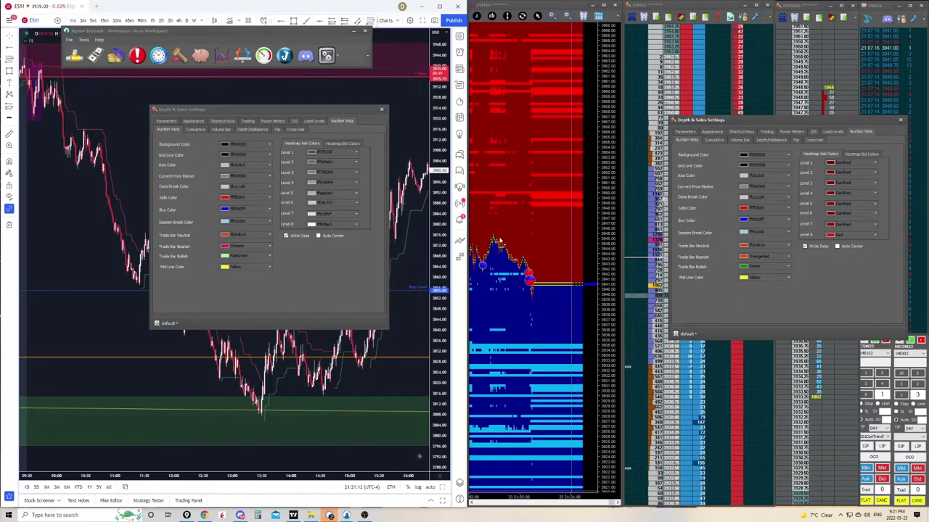
{"action": "left_click_drag", "start_coordinate": [769, 125], "coordinate": [553, 105]}
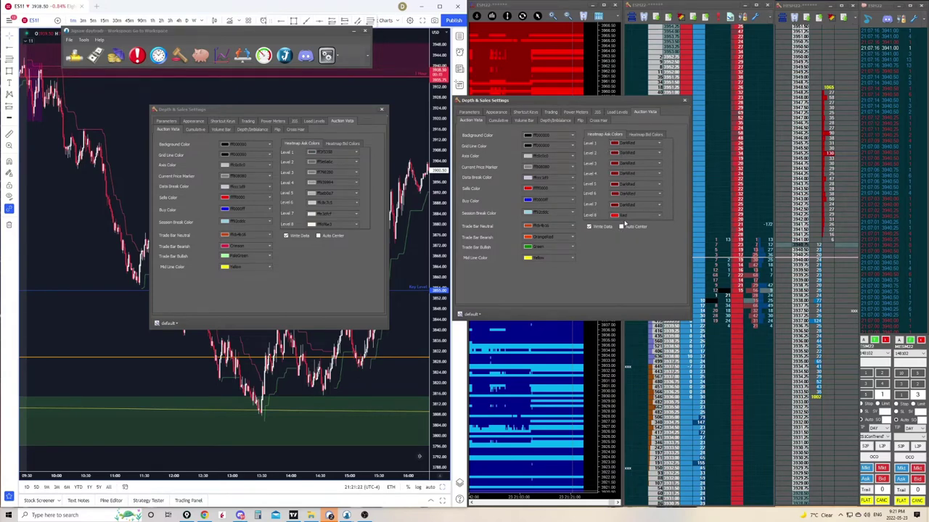
{"action": "left_click_drag", "start_coordinate": [611, 99], "coordinate": [821, 107]}
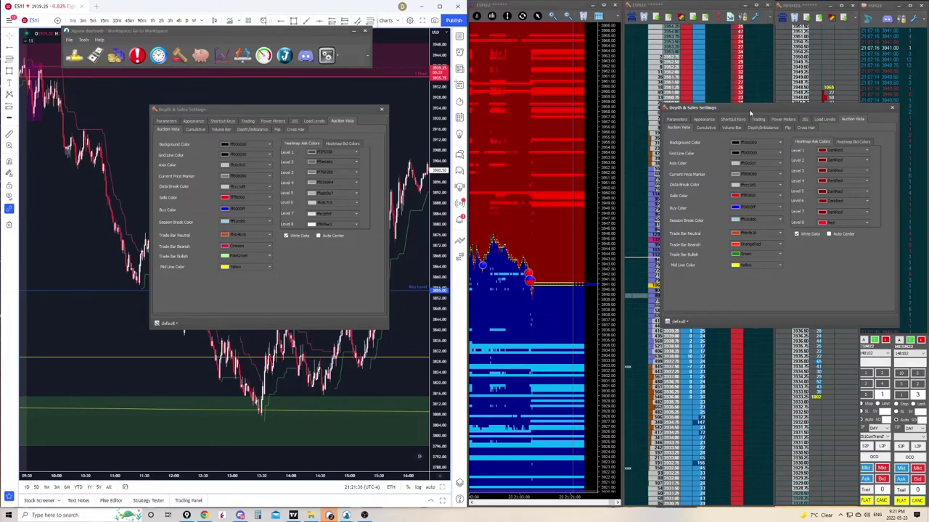
{"action": "left_click_drag", "start_coordinate": [750, 112], "coordinate": [339, 123]}
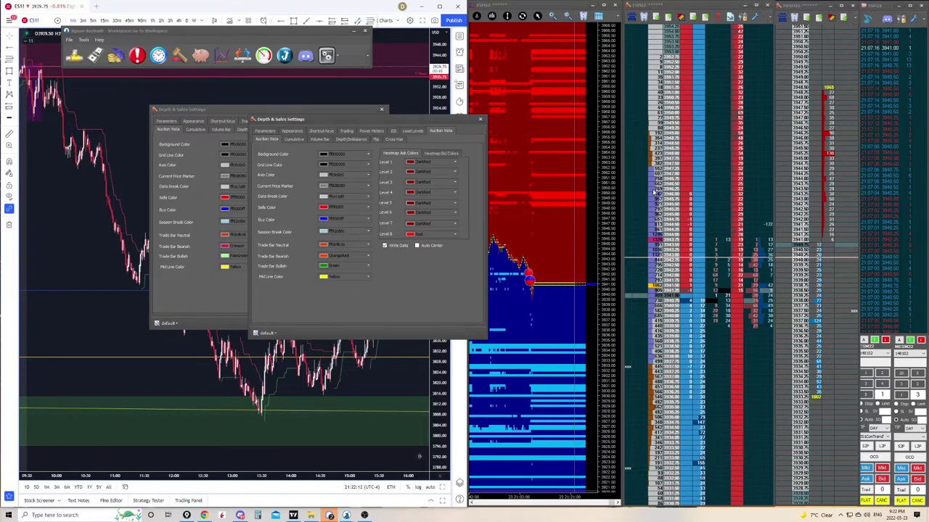
{"action": "left_click", "coordinate": [439, 153]}
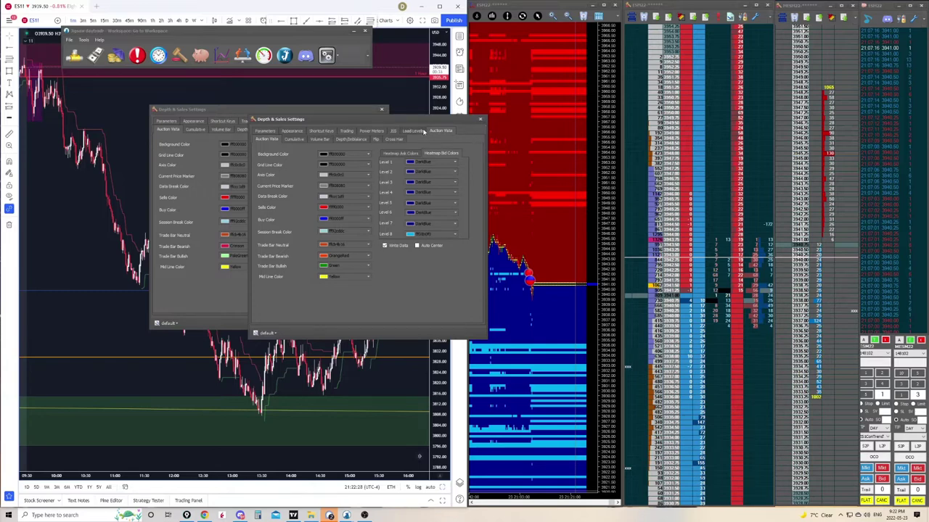
- Close both Depth & Sales Settings dialogs
{"action": "left_click", "coordinate": [424, 132]}
{"action": "left_click", "coordinate": [441, 130]}
{"action": "left_click_drag", "start_coordinate": [340, 122], "coordinate": [437, 127]}
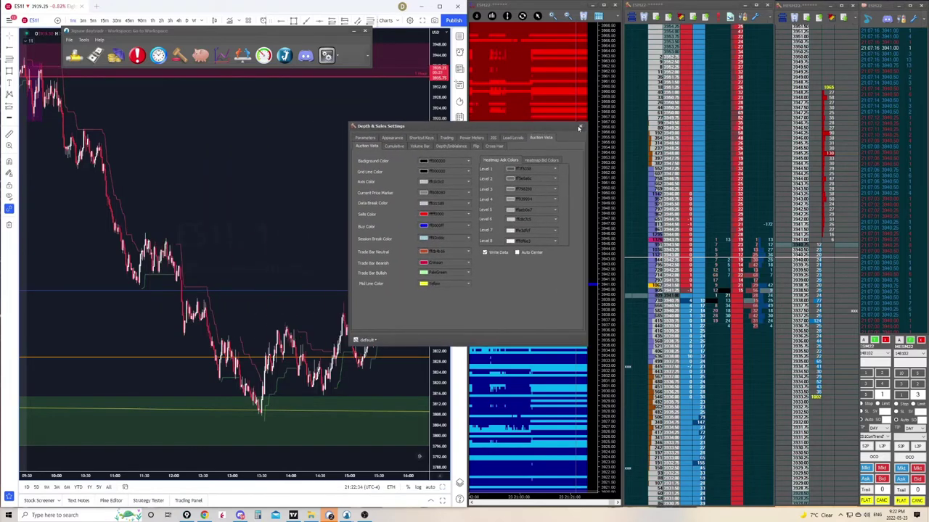
{"action": "left_click", "coordinate": [575, 127]}
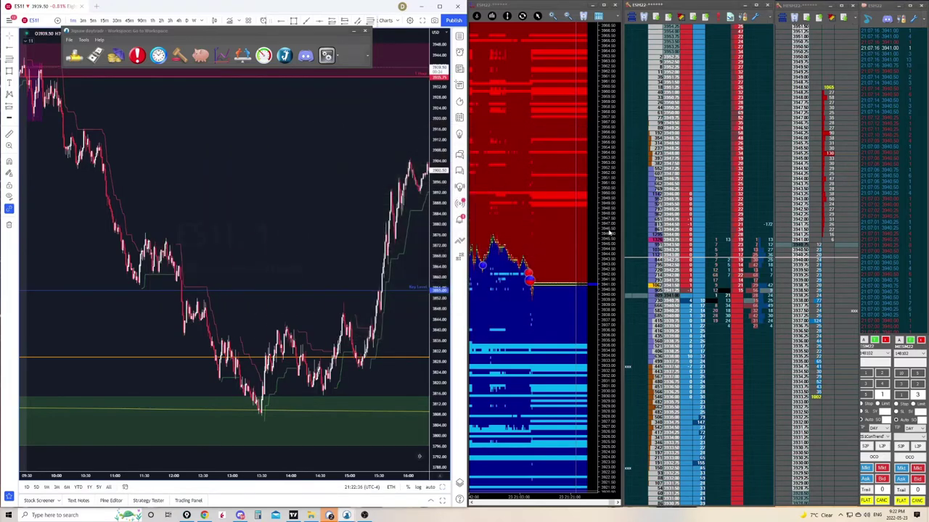
- Bring the other ESM22 ladder and its attached heatmap to the front, and move them over the chart
{"action": "mouse_move", "coordinate": [346, 515]}
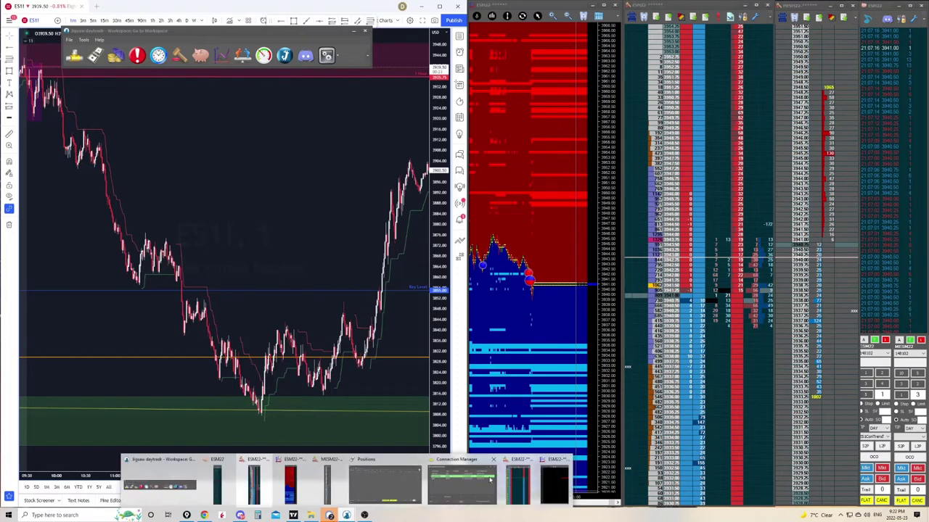
{"action": "left_click", "coordinate": [525, 487]}
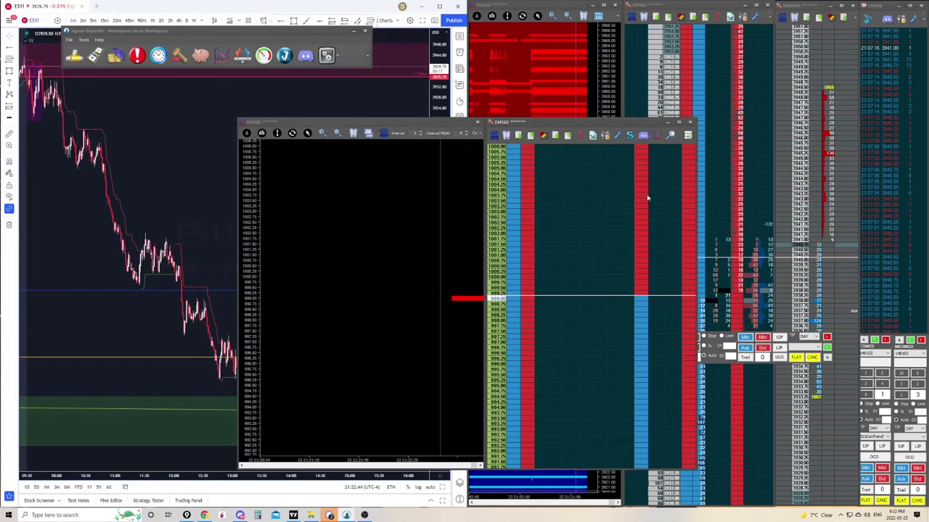
{"action": "left_click_drag", "start_coordinate": [565, 126], "coordinate": [404, 118]}
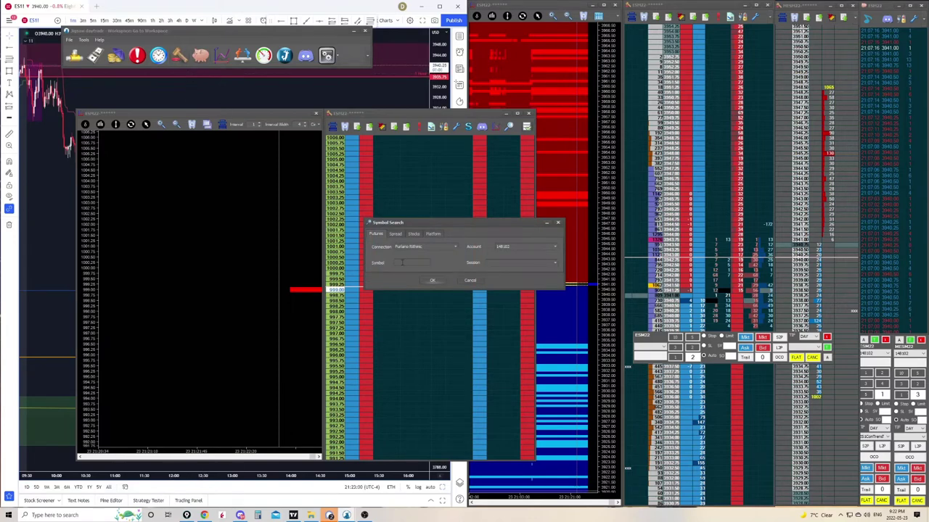
- Open a MESM22 ladder for the Jun 2022 Micro E-mini S&P 500 futures, place it beside the ESM22 ladder, and close it
{"action": "left_click", "coordinate": [402, 263]}
{"action": "type", "text": "mes"}
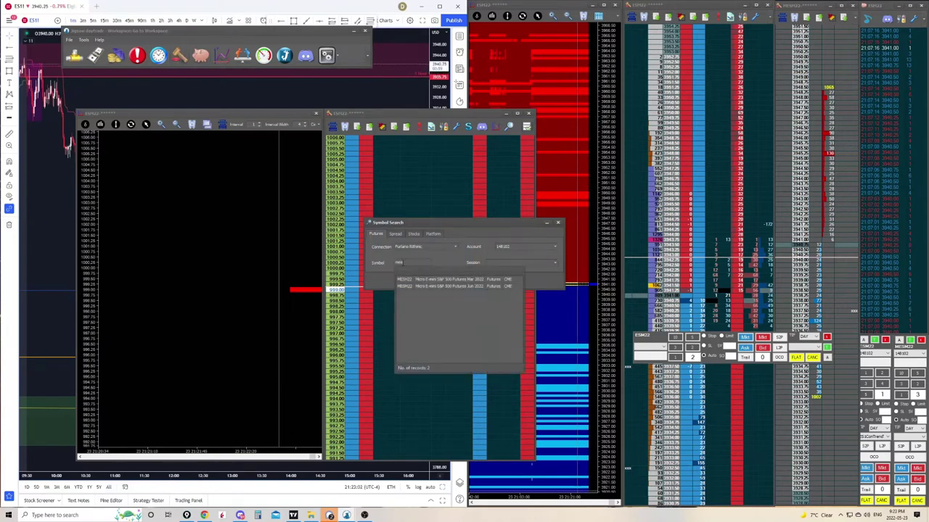
{"action": "left_click", "coordinate": [464, 287]}
{"action": "left_click", "coordinate": [433, 281]}
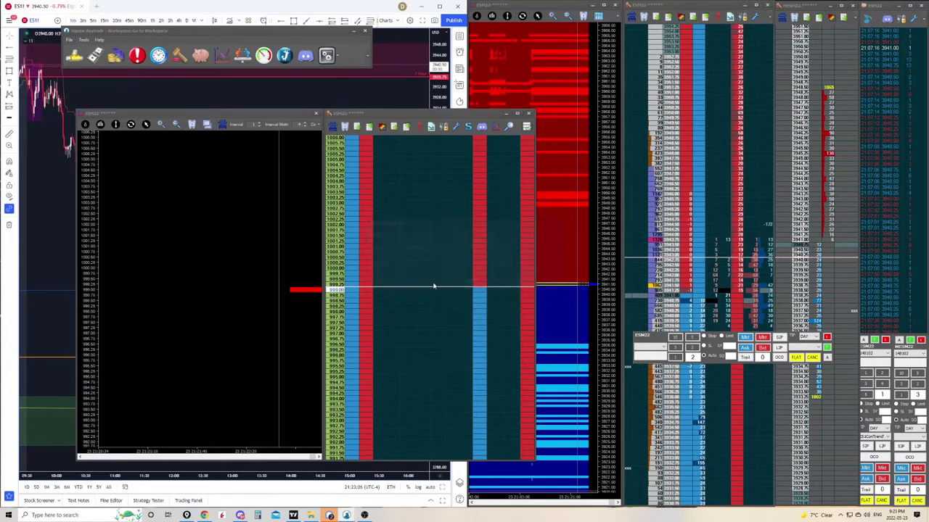
{"action": "left_click_drag", "start_coordinate": [468, 150], "coordinate": [592, 117]}
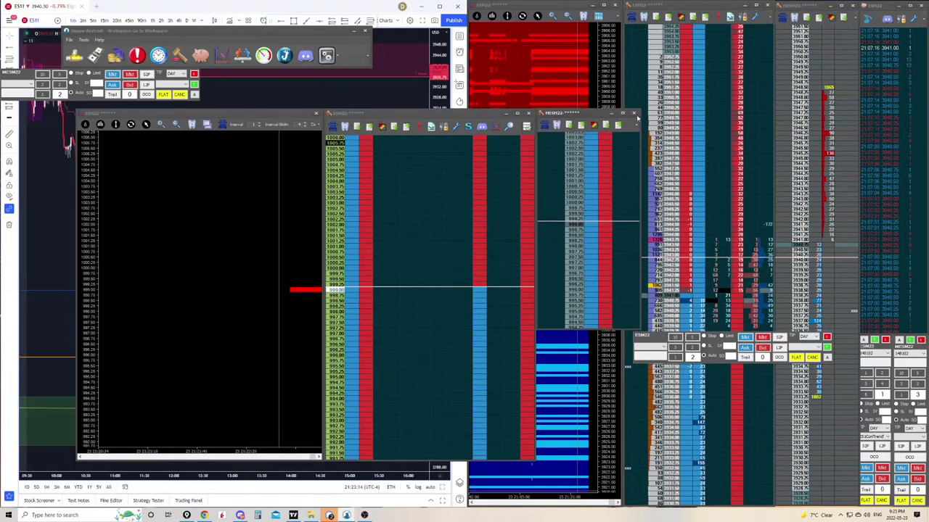
{"action": "left_click", "coordinate": [593, 223]}
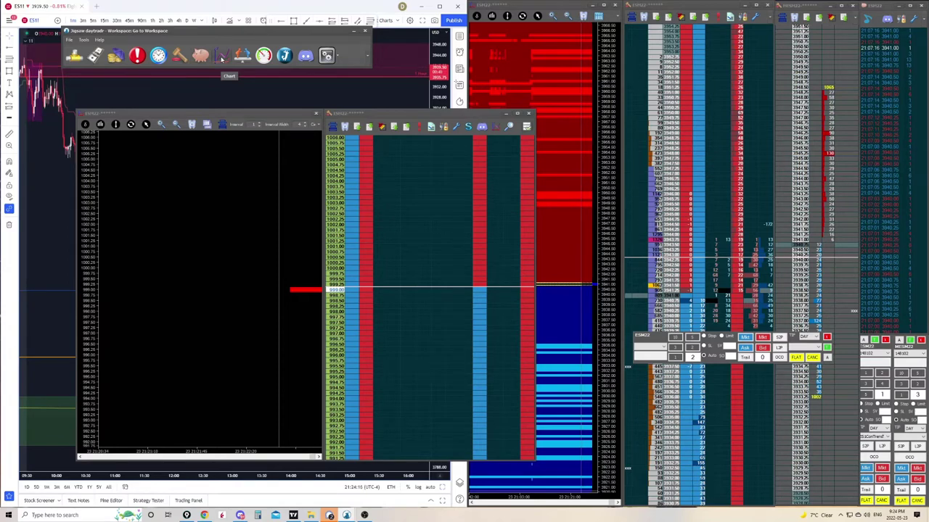
- Open an ESM22 chart, move its chart type settings aside to view them, and close both the settings and the chart
{"action": "left_click", "coordinate": [221, 58]}
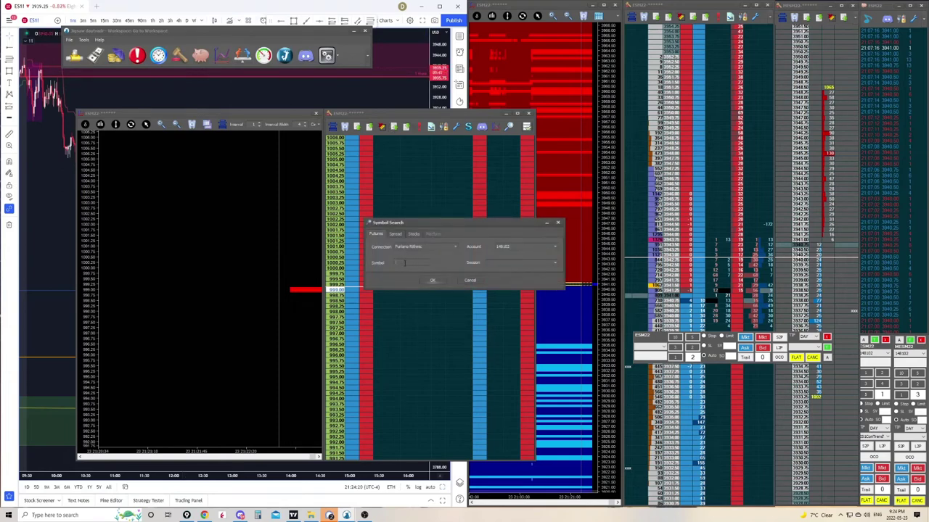
{"action": "type", "text": "es"}
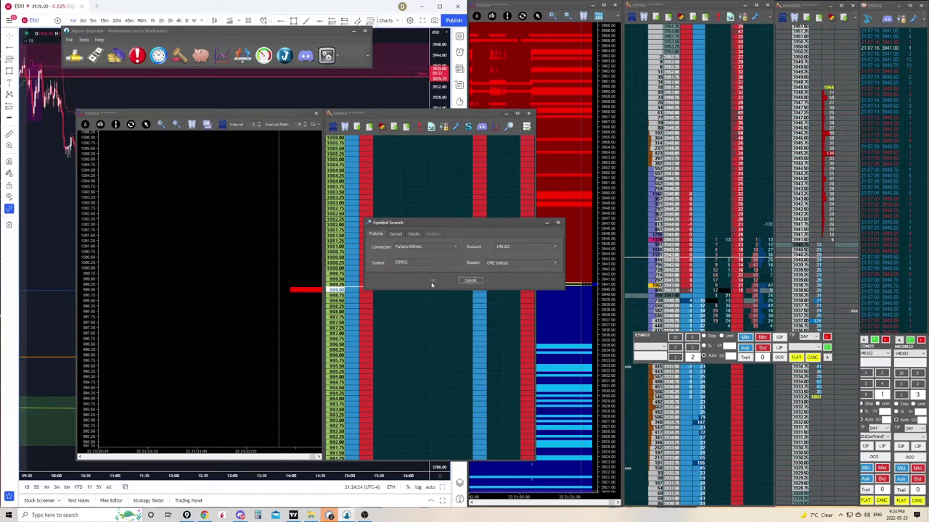
{"action": "left_click", "coordinate": [432, 280]}
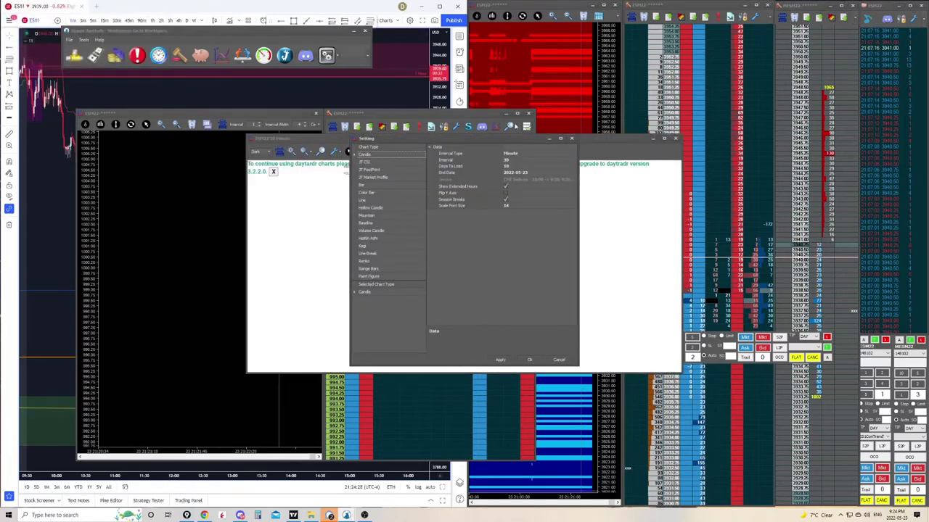
{"action": "left_click_drag", "start_coordinate": [433, 138], "coordinate": [676, 122]}
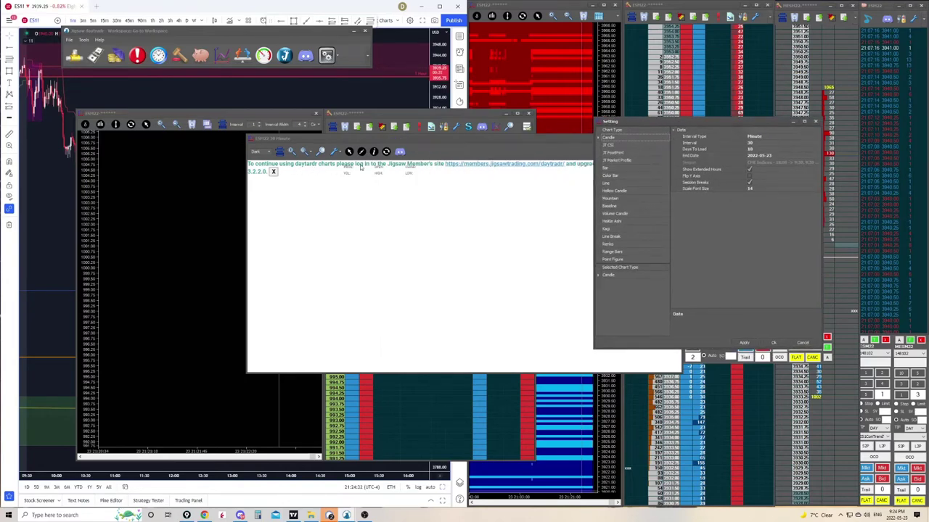
{"action": "left_click", "coordinate": [816, 121]}
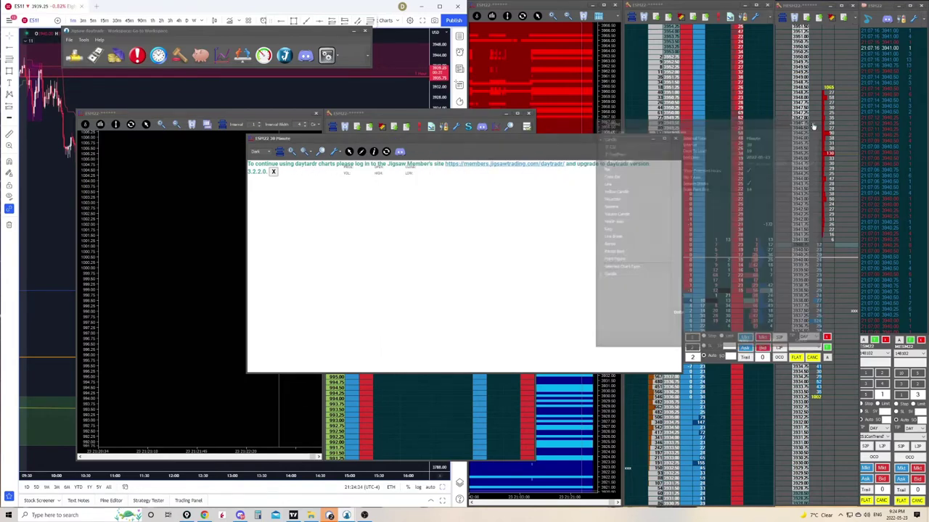
{"action": "left_click", "coordinate": [677, 140]}
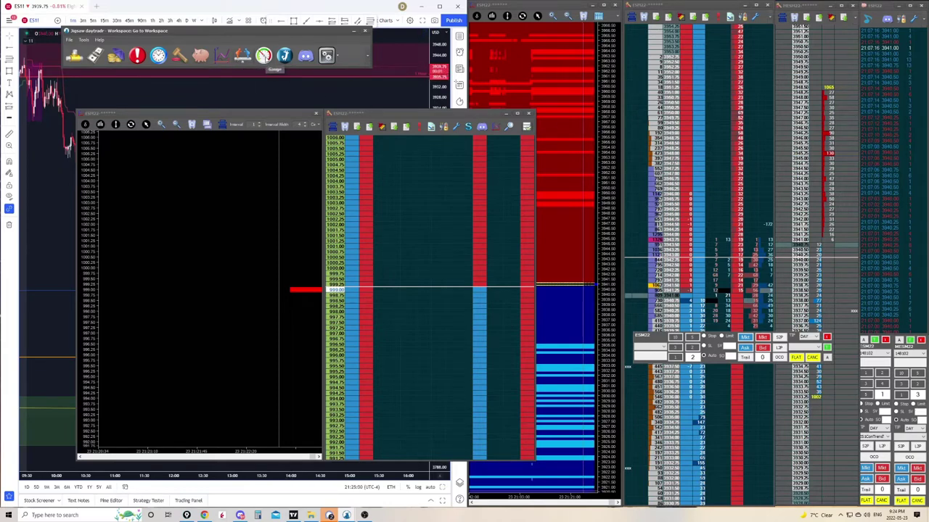
- Open a gauge for ESM22, move it beside the ladder to view it, and close it
{"action": "left_click", "coordinate": [264, 56]}
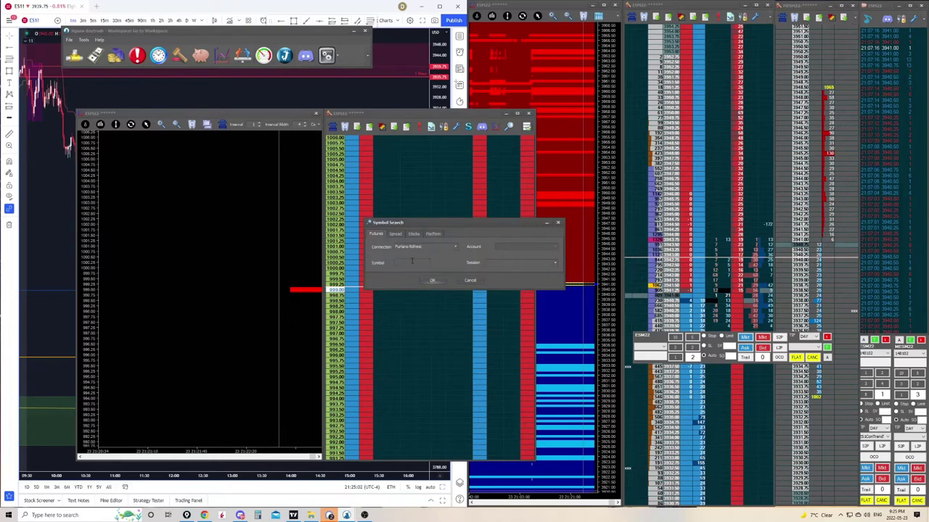
{"action": "type", "text": "es"}
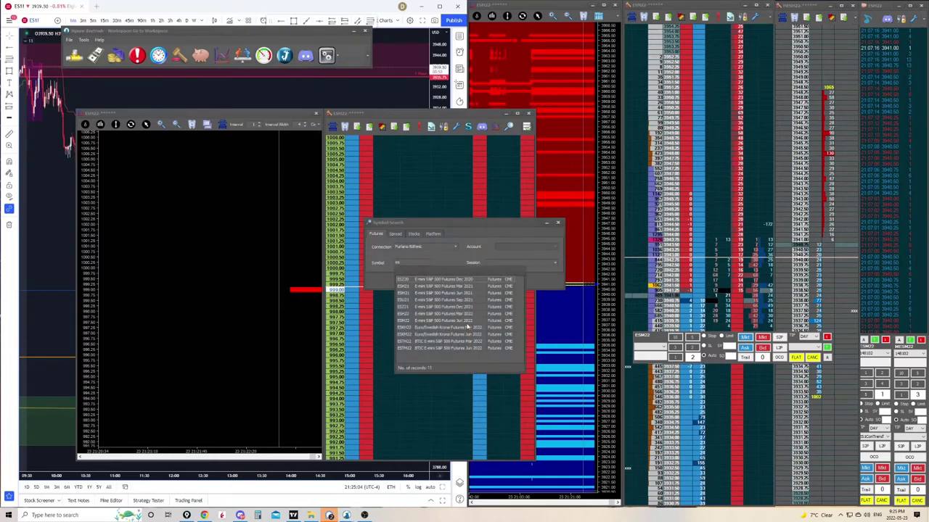
{"action": "left_click", "coordinate": [468, 322]}
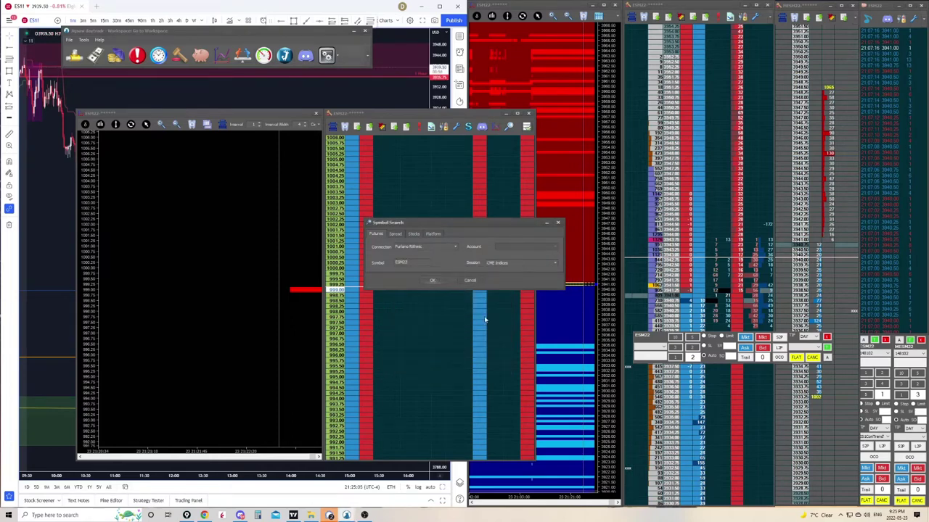
{"action": "left_click", "coordinate": [471, 280]}
{"action": "left_click_drag", "start_coordinate": [465, 249], "coordinate": [575, 220]}
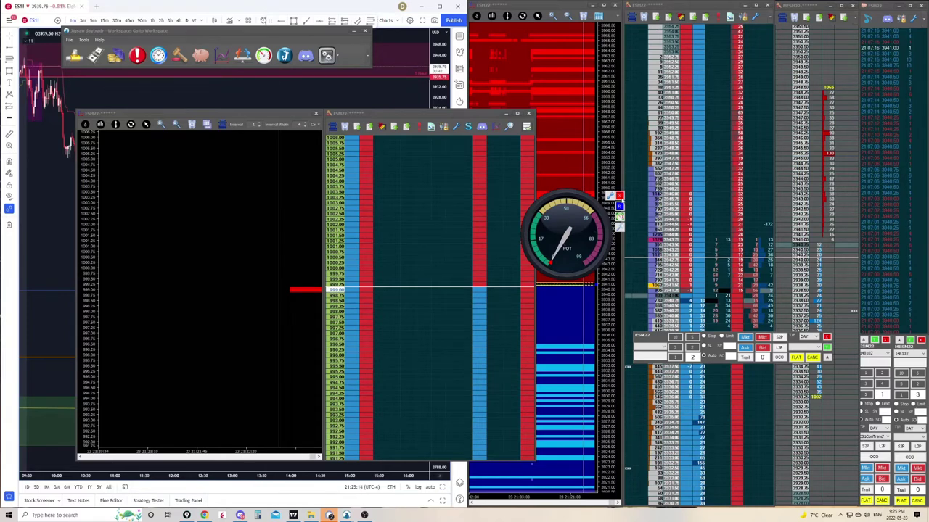
{"action": "left_click", "coordinate": [620, 195]}
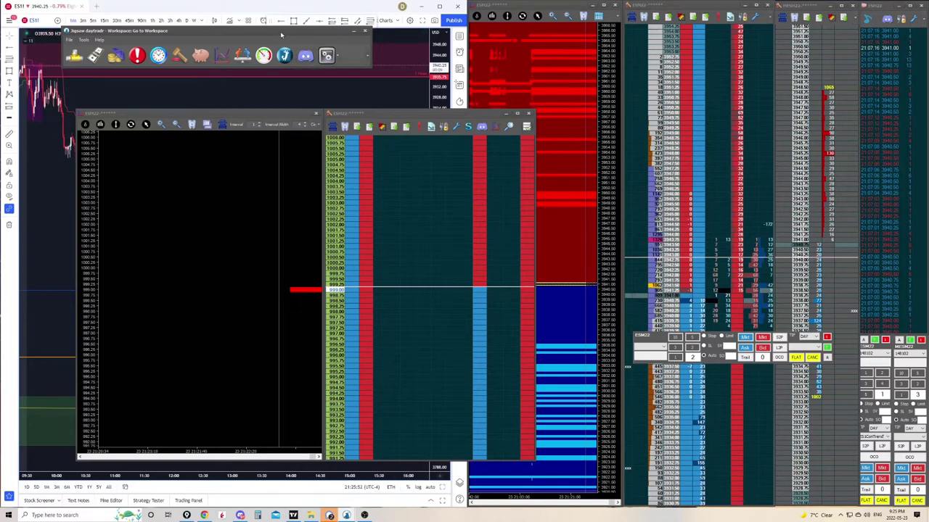
- Shift the daytradr main window aside, and close the extra ESM22 ladder with its attached heatmap
{"action": "left_click_drag", "start_coordinate": [425, 33], "coordinate": [507, 34]}
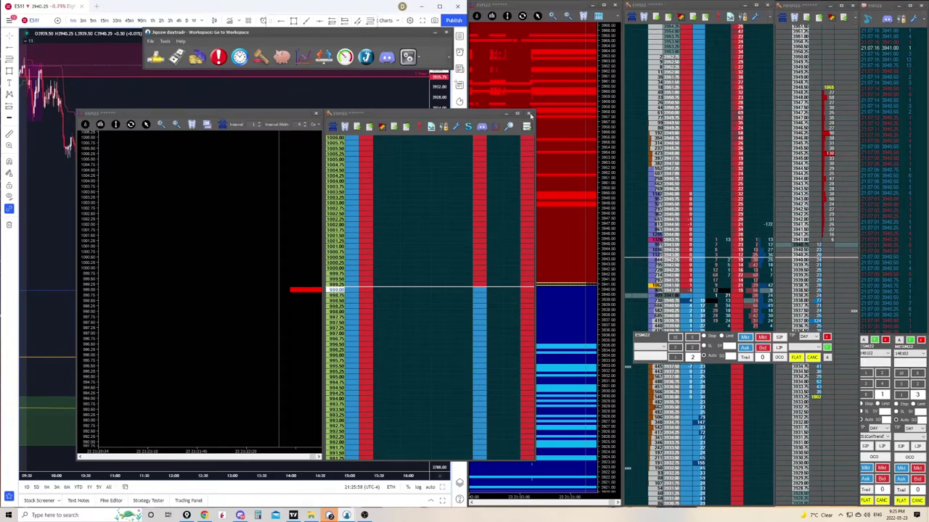
{"action": "left_click", "coordinate": [499, 148]}
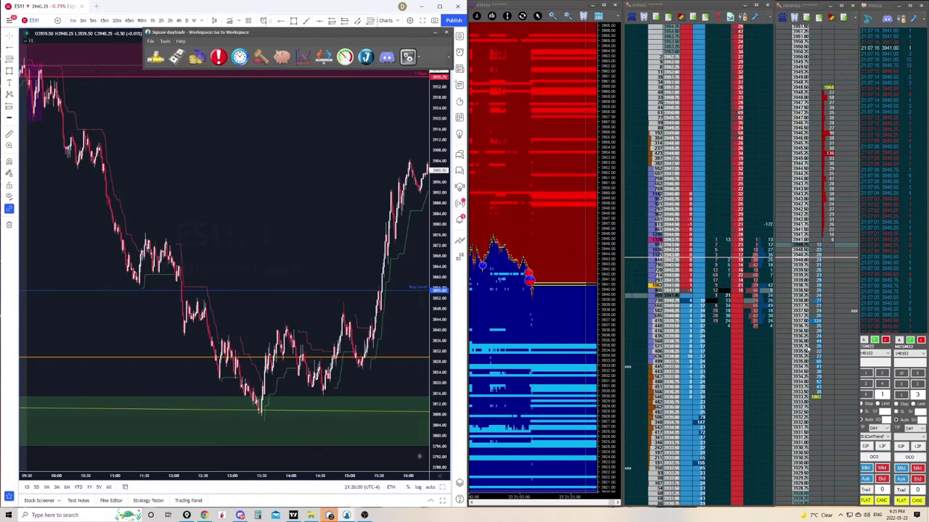
- Place the ESM22 order entry panel over the chart, and try out its preset order quantities
{"action": "left_click_drag", "start_coordinate": [874, 349], "coordinate": [363, 118]}
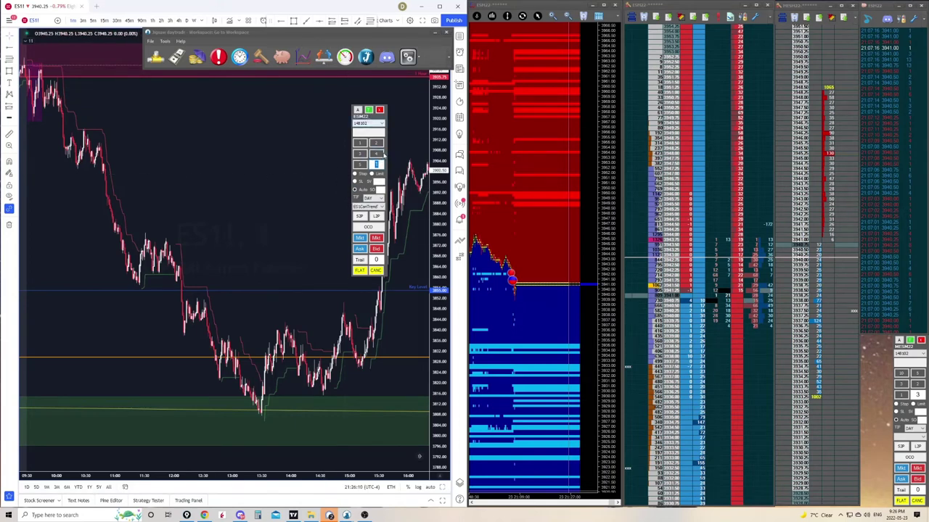
{"action": "left_click", "coordinate": [361, 145]}
{"action": "left_click", "coordinate": [375, 154]}
{"action": "left_click", "coordinate": [360, 143]}
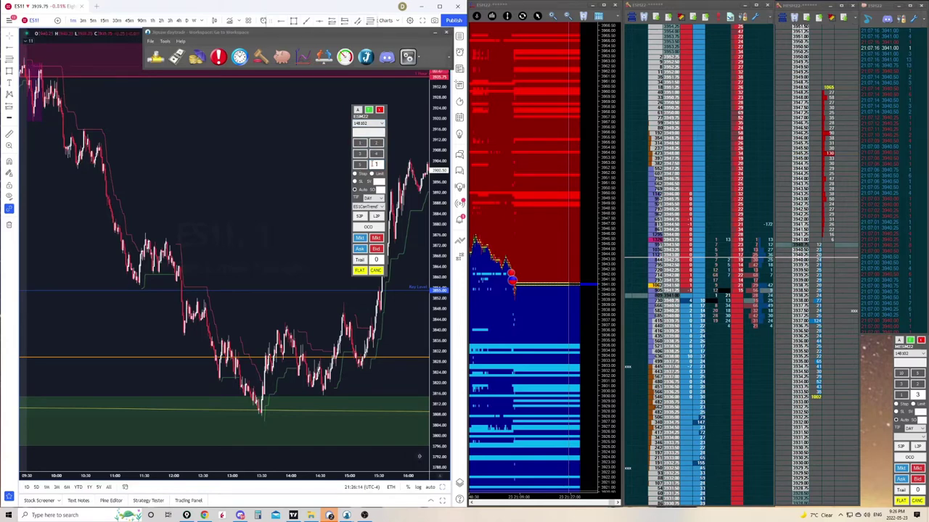
{"action": "left_click", "coordinate": [375, 154]}
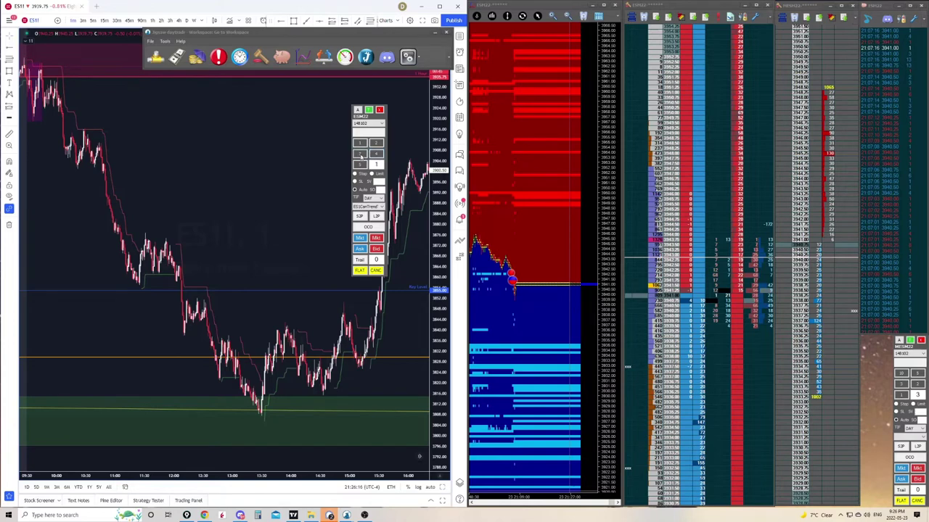
{"action": "left_click", "coordinate": [376, 143]}
{"action": "left_click", "coordinate": [360, 144]}
- Try editing the ESM22 panel's quantity preset 2 to 10, and dismiss the preset editor
{"action": "left_click", "coordinate": [376, 143]}
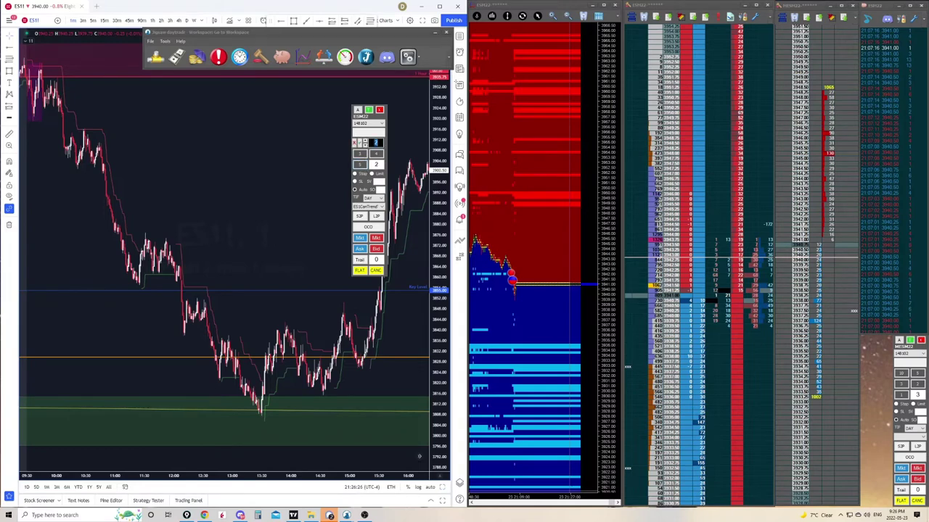
{"action": "type", "text": "10"}
{"action": "key", "text": "Return"}
{"action": "left_click", "coordinate": [377, 143]}
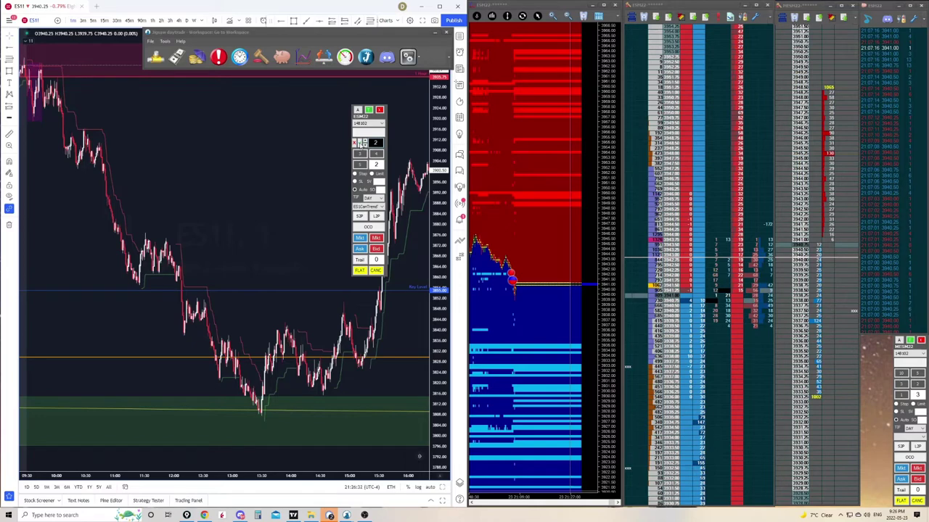
{"action": "left_click", "coordinate": [356, 143]}
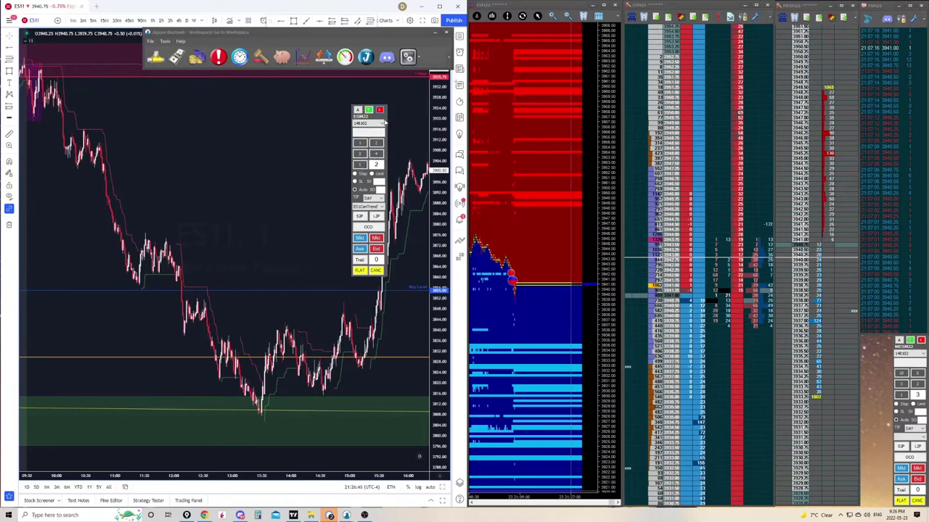
- Reposition the ESM22 order entry panel over the chart, and set its order quantity to 1
{"action": "mouse_move", "coordinate": [384, 119]}
{"action": "left_mouse_down"}
{"action": "mouse_move", "coordinate": [544, 122]}
{"action": "mouse_move", "coordinate": [388, 123]}
{"action": "left_mouse_up"}
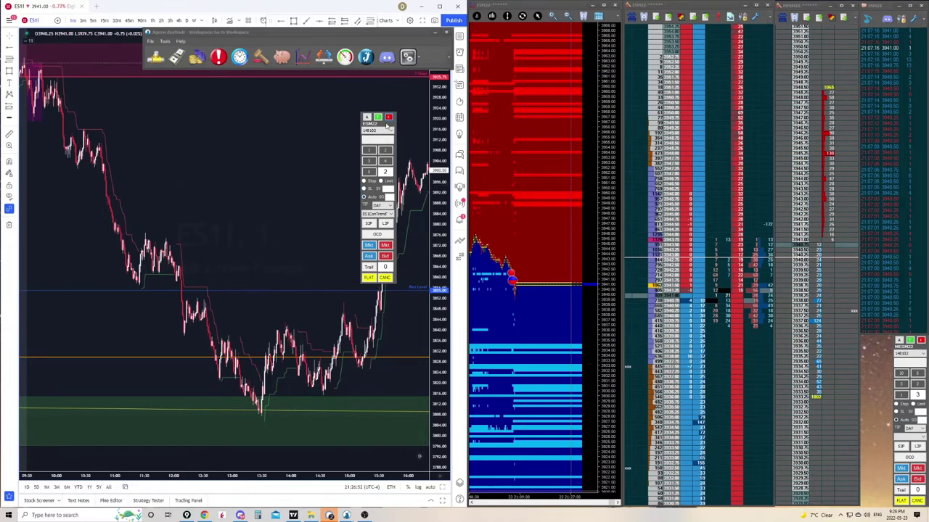
{"action": "left_click_drag", "start_coordinate": [365, 201], "coordinate": [374, 202]}
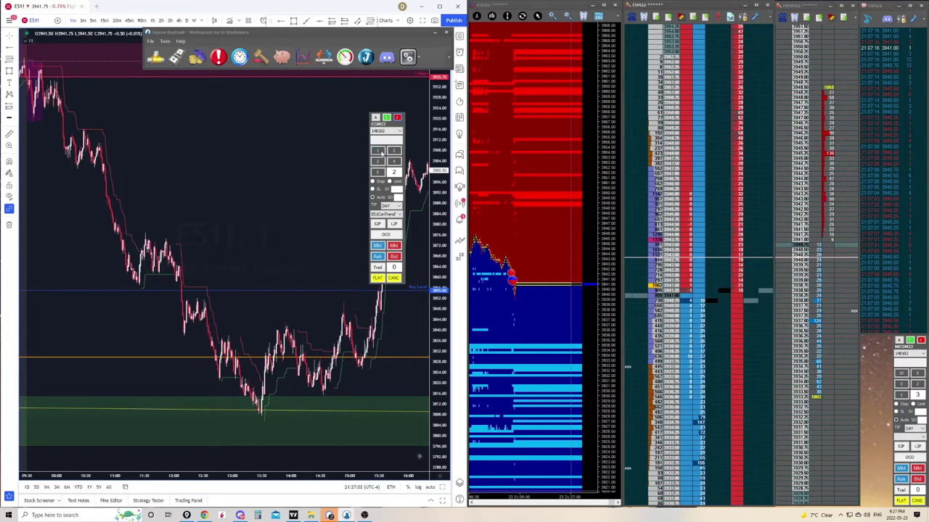
{"action": "left_click", "coordinate": [376, 151]}
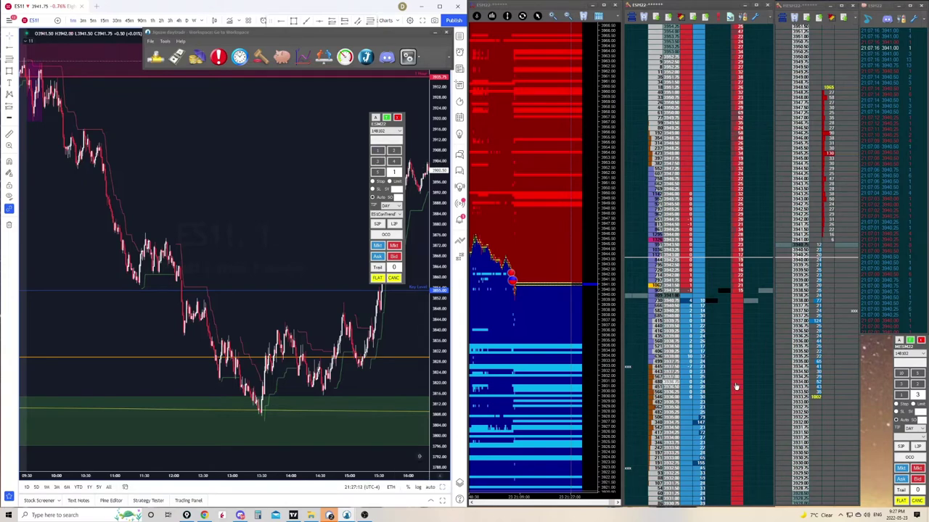
- Place and cancel one-contract sell orders on the ESM22 ladder: a stop at 3936.75 and a limit at 3949.75
{"action": "left_click", "coordinate": [660, 387]}
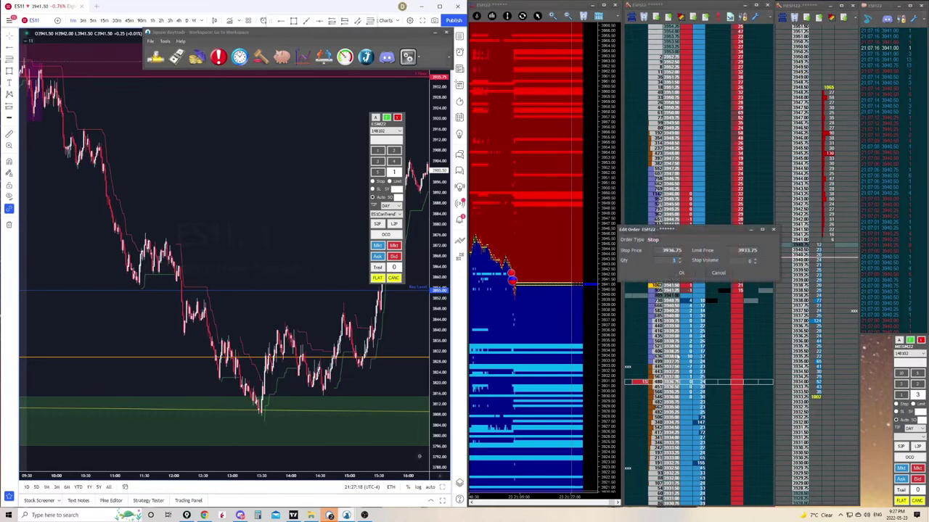
{"action": "left_click", "coordinate": [719, 273]}
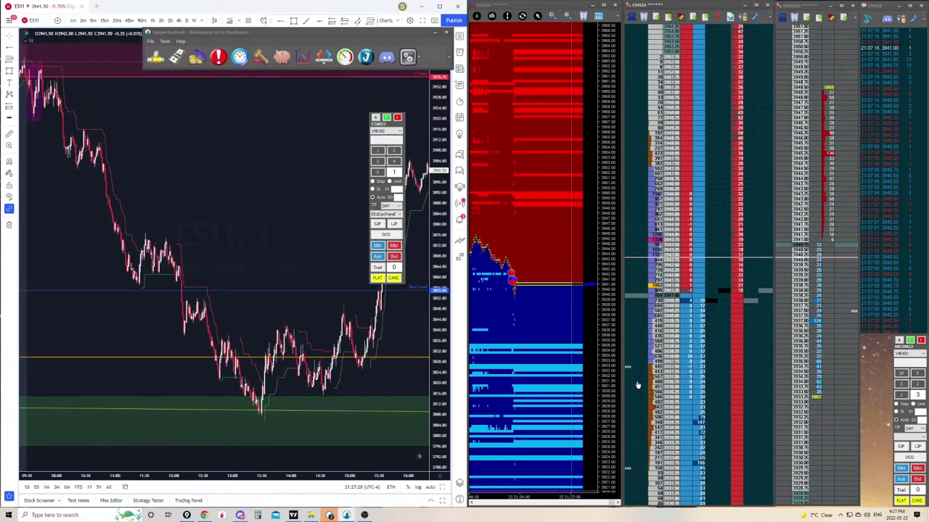
{"action": "left_click", "coordinate": [737, 119]}
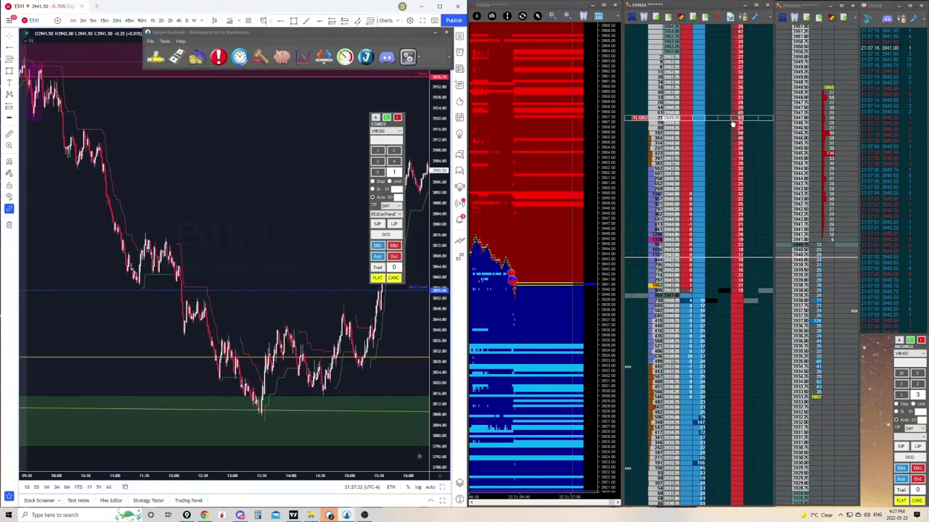
{"action": "left_click", "coordinate": [643, 119]}
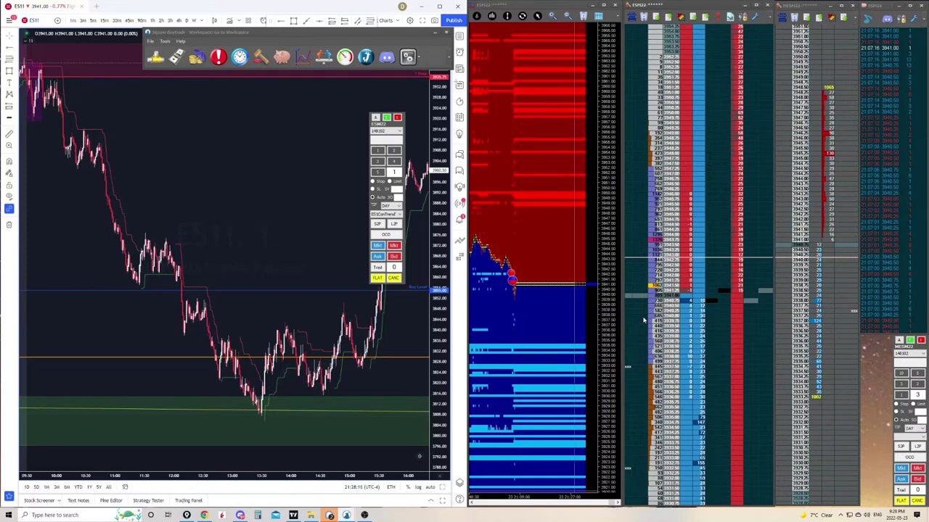
- Choose DAY as the ESM22 panel's time in force, and view its list of strategies
{"action": "left_click", "coordinate": [396, 206]}
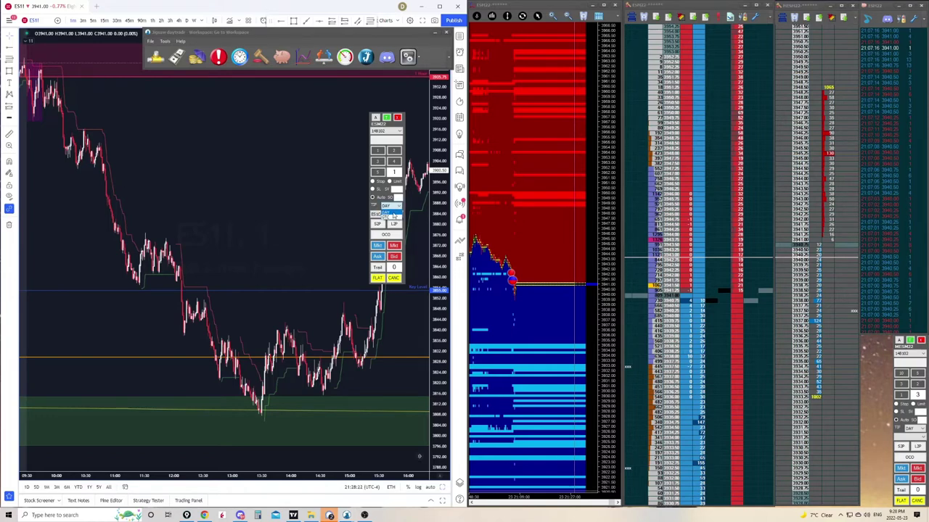
{"action": "left_click", "coordinate": [386, 213]}
{"action": "left_click", "coordinate": [399, 215]}
{"action": "left_click", "coordinate": [399, 217]}
- Move the MESM22 order entry panel beside the ESM22 panel, open its strategy list, and return the panel to its original place
{"action": "left_click_drag", "start_coordinate": [915, 346], "coordinate": [440, 125]}
{"action": "left_click", "coordinate": [438, 216]}
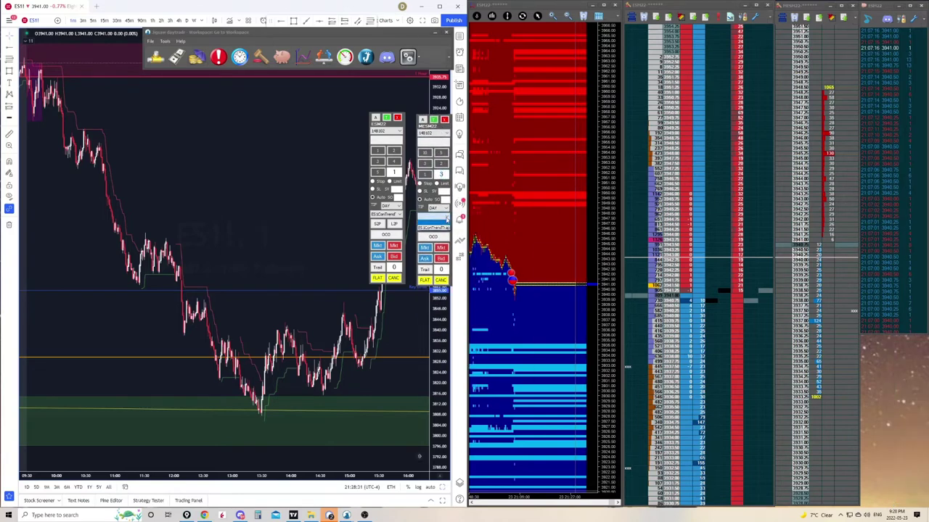
{"action": "left_click", "coordinate": [444, 228]}
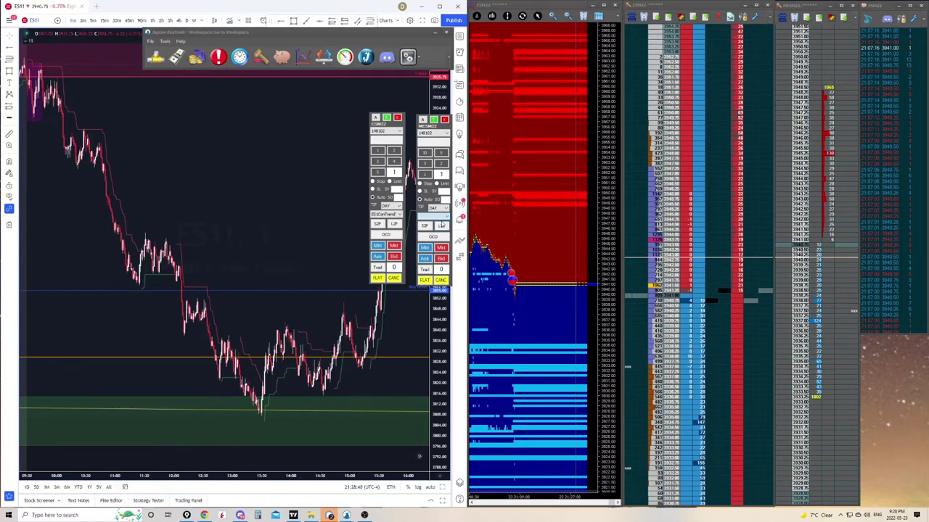
{"action": "left_click_drag", "start_coordinate": [439, 130], "coordinate": [918, 351]}
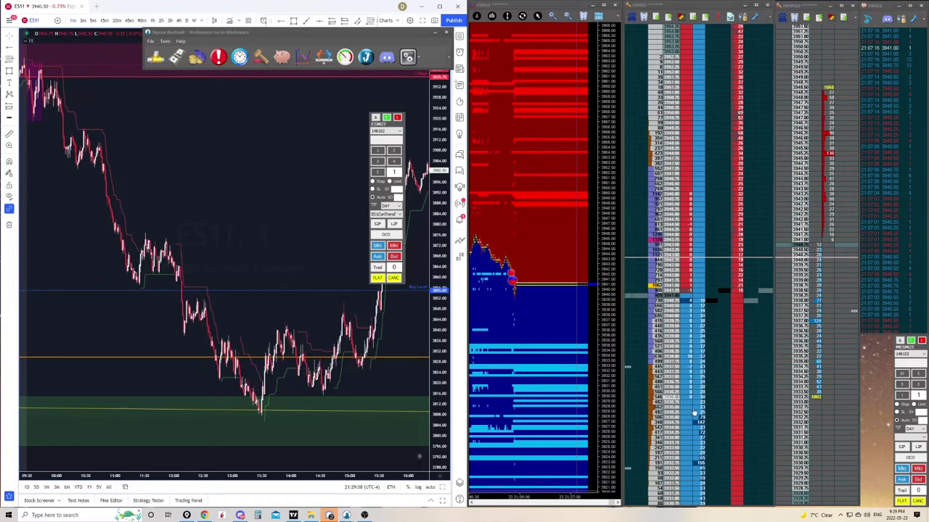
- Try the ESM22 panel's L2P option with a buy order at 3951.75 on the ladder, and switch the option off
{"action": "left_click", "coordinate": [742, 441]}
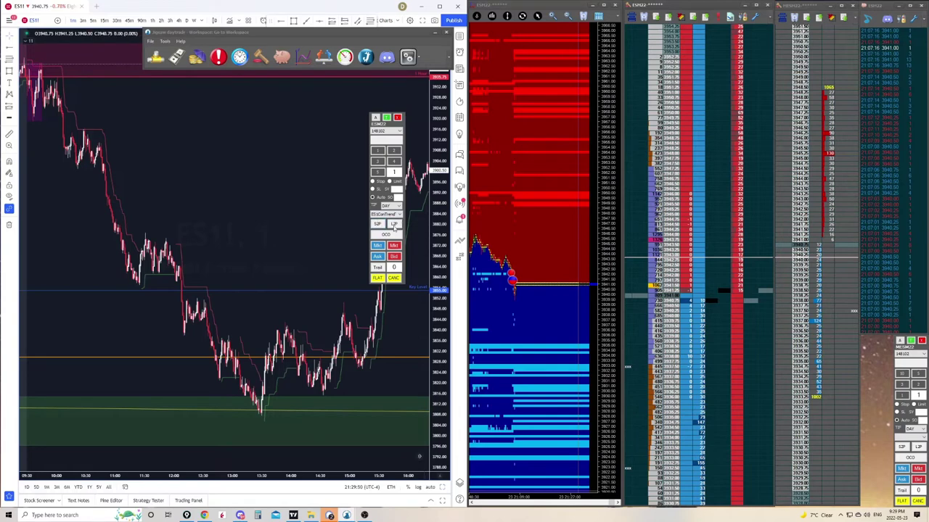
{"action": "left_click", "coordinate": [393, 225]}
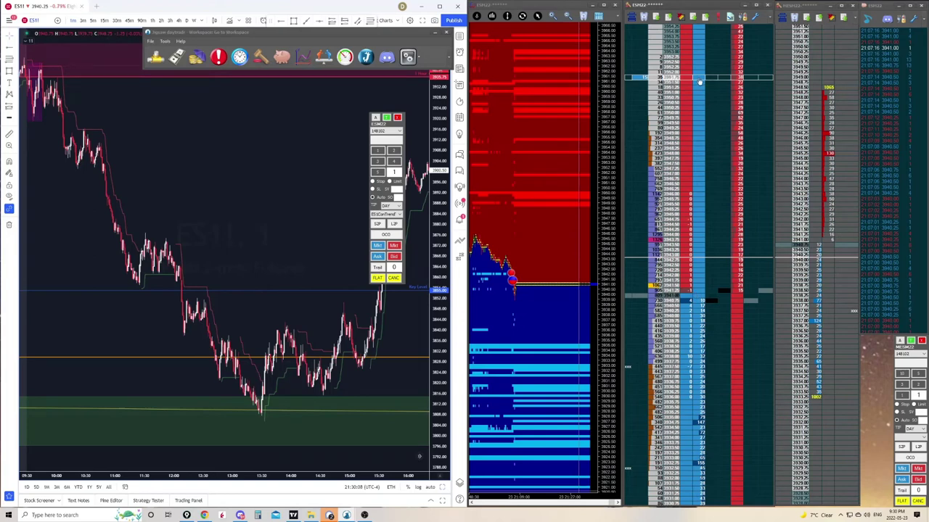
{"action": "left_click", "coordinate": [394, 224]}
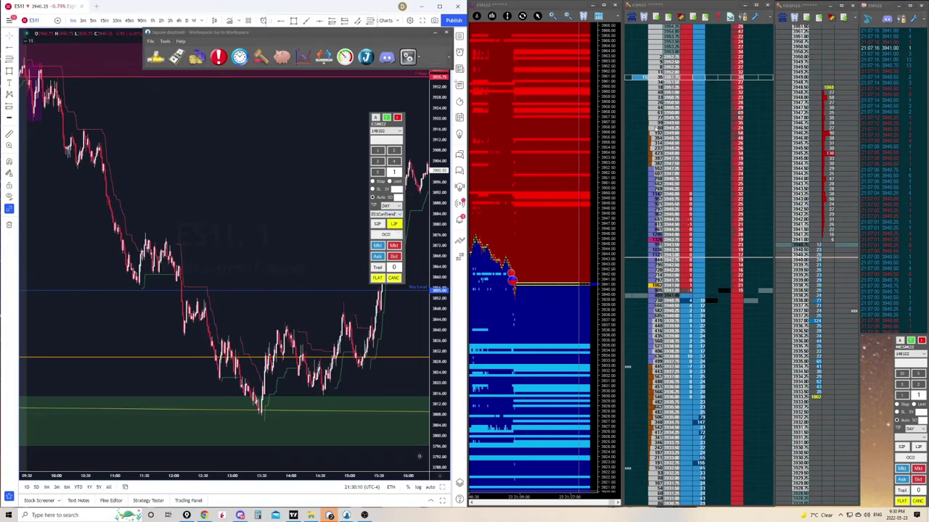
{"action": "left_click", "coordinate": [394, 224]}
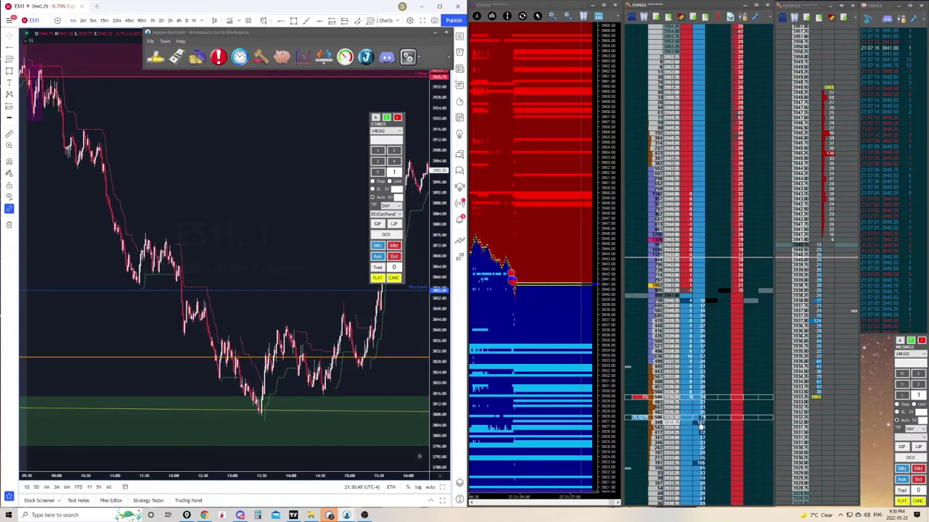
- Place a sell limit at 3947.25 and a buy stop at 3949.50 on the ESM22 ladder, and cancel every working order individually
{"action": "left_click", "coordinate": [743, 170]}
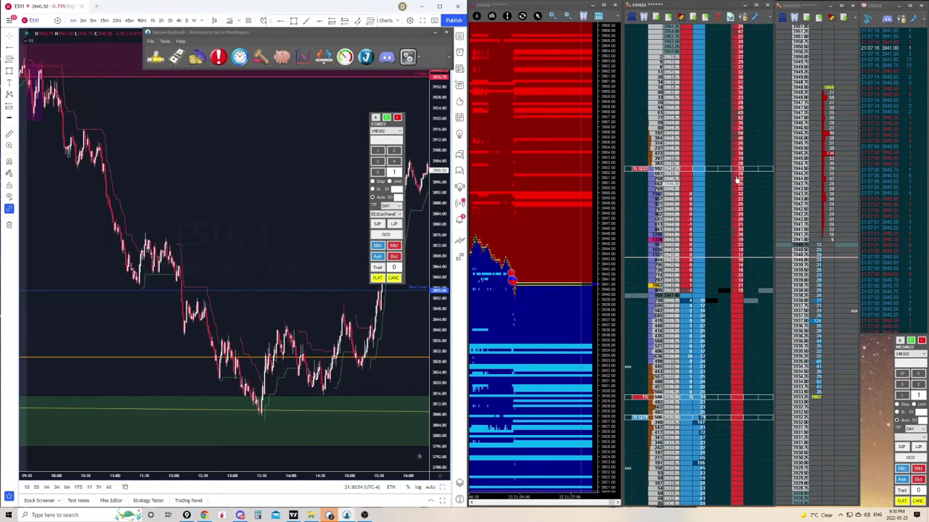
{"action": "left_click", "coordinate": [700, 128]}
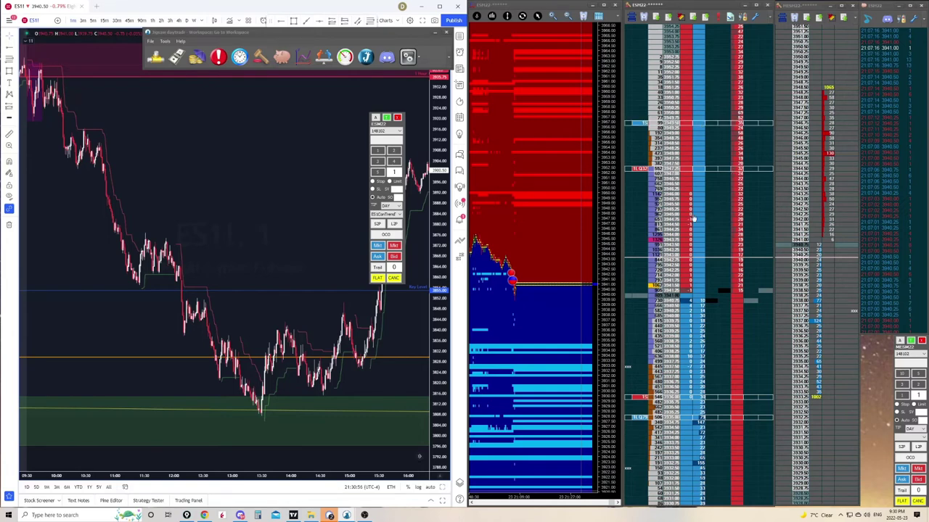
{"action": "left_click", "coordinate": [640, 124]}
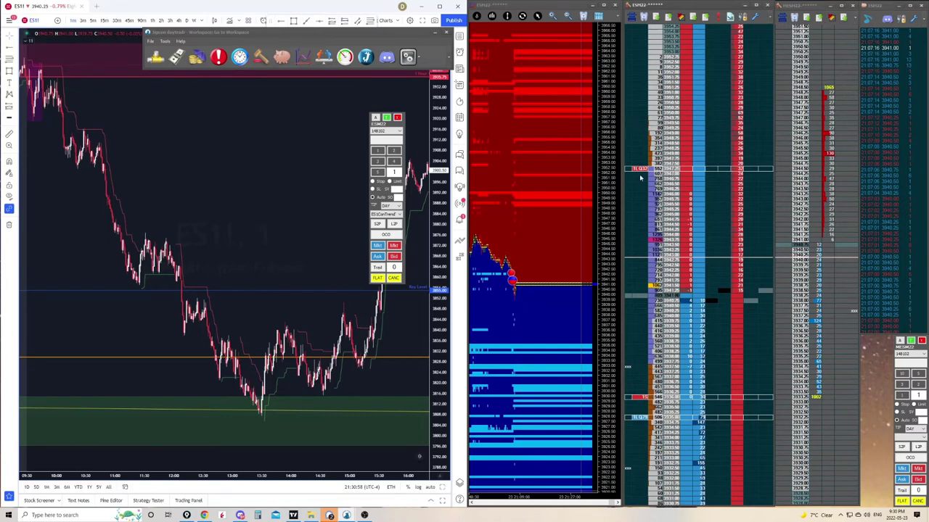
{"action": "left_click", "coordinate": [640, 171]}
{"action": "left_click", "coordinate": [635, 396]}
{"action": "left_click", "coordinate": [637, 419]}
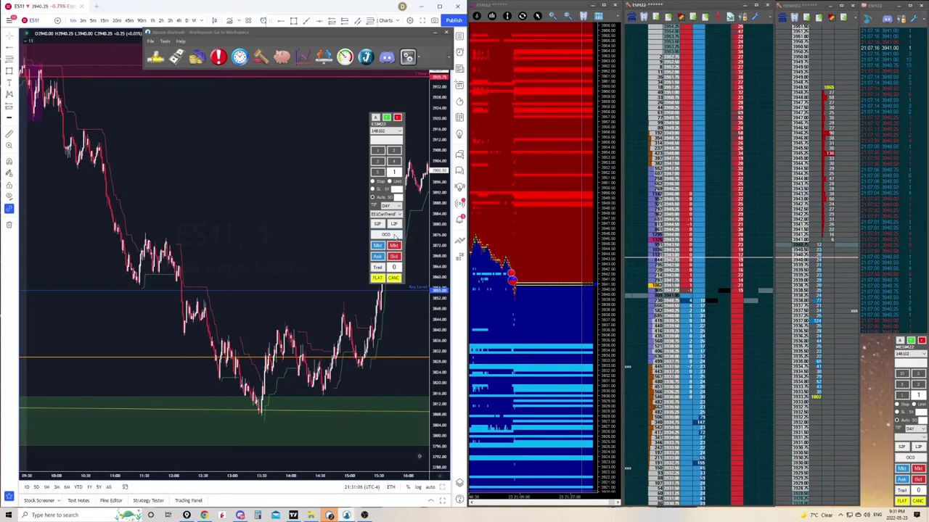
- Place an OCO pair of one-contract orders on the ESM22 ladder: a sell stop at 3935.00 and a buy stop at 3951.50
{"action": "left_click", "coordinate": [394, 236]}
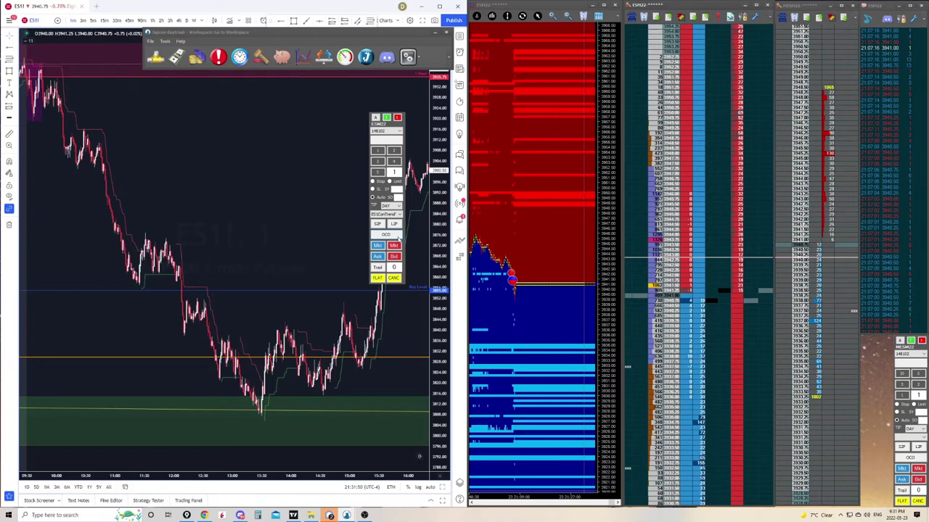
{"action": "left_click", "coordinate": [398, 236]}
{"action": "left_click", "coordinate": [386, 236]}
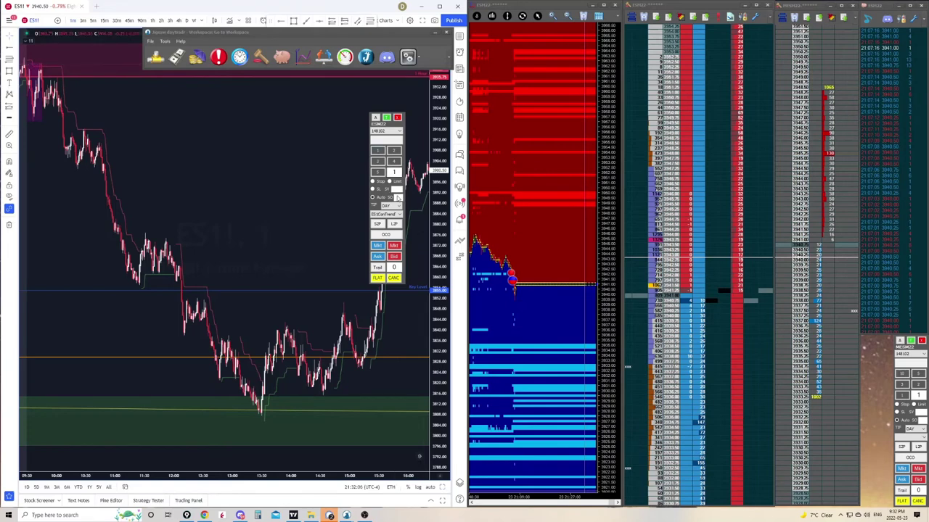
{"action": "left_click", "coordinate": [386, 234]}
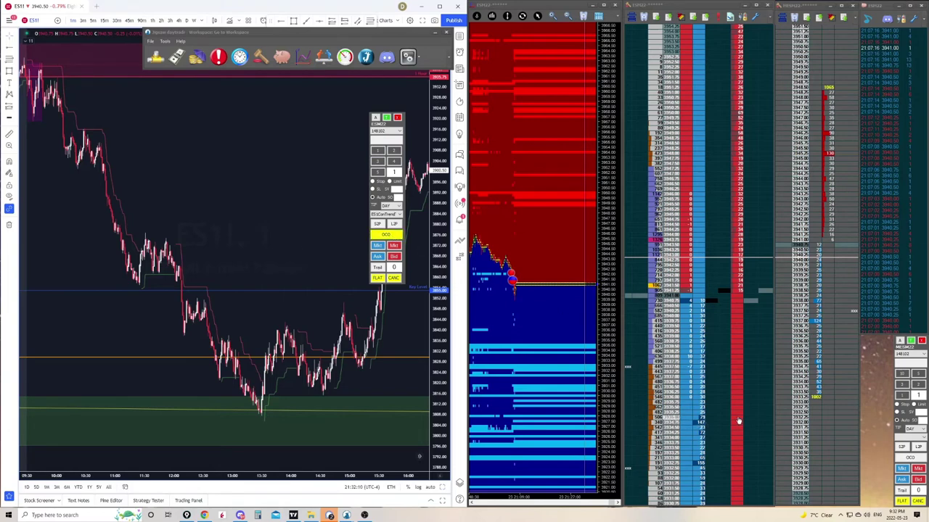
{"action": "left_click", "coordinate": [699, 85]}
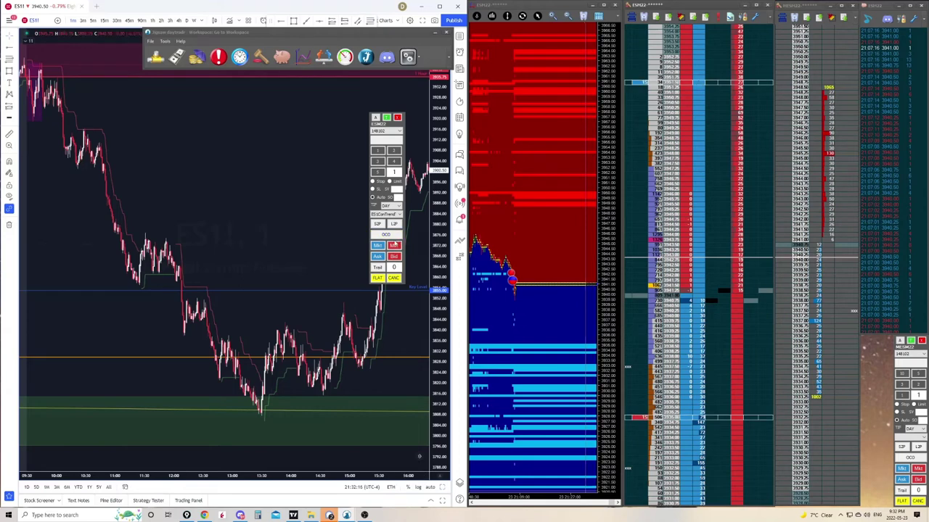
- Place a second OCO pair on the ESM22 ladder: a buy stop at 3958.50 and a sell stop at 3935.00
{"action": "left_click", "coordinate": [392, 235]}
{"action": "scroll", "coordinate": [725, 152], "scroll_direction": "up", "scroll_amount": 4}
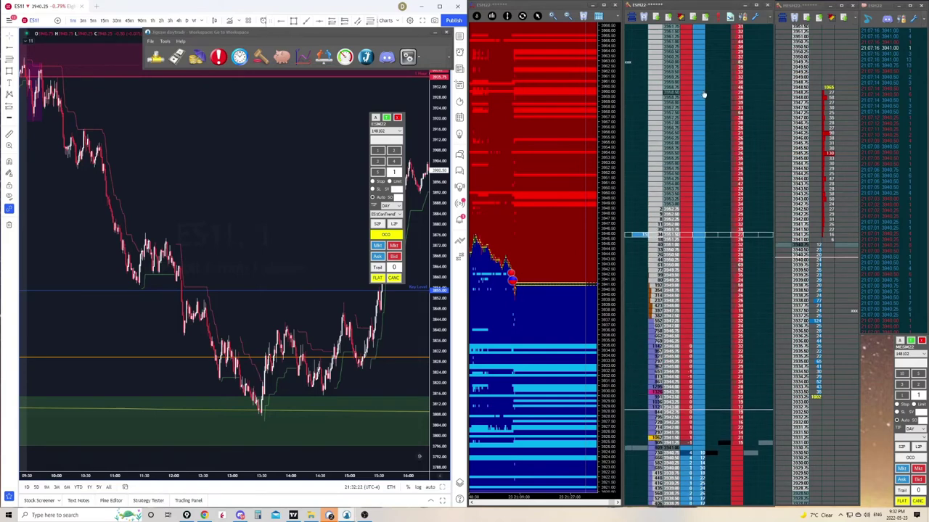
{"action": "scroll", "coordinate": [742, 279], "scroll_direction": "down", "scroll_amount": 2}
{"action": "scroll", "coordinate": [742, 281], "scroll_direction": "down", "scroll_amount": 2}
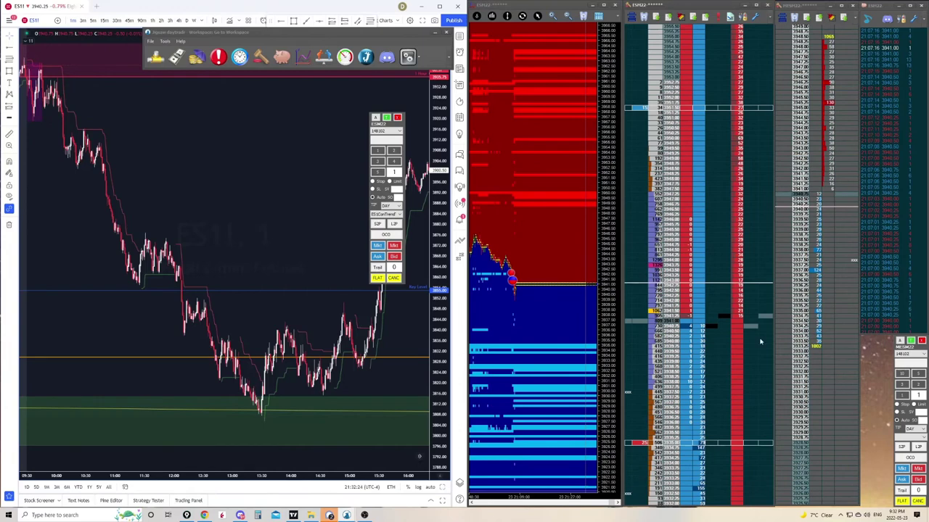
- Cancel the 3951.50 buy stop on the ESM22 ladder, and cancel all remaining ESM22 orders
{"action": "scroll", "coordinate": [686, 187], "scroll_direction": "up", "scroll_amount": 7}
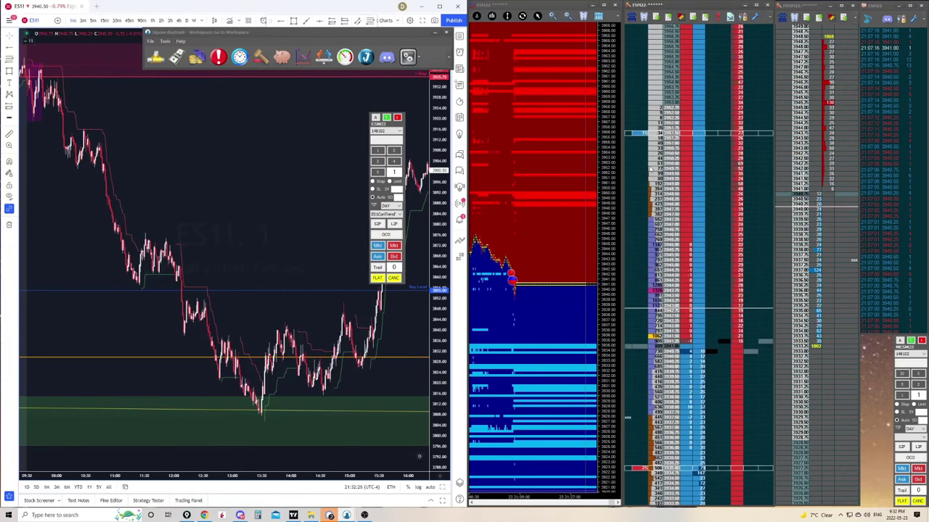
{"action": "scroll", "coordinate": [646, 167], "scroll_direction": "down", "scroll_amount": 4}
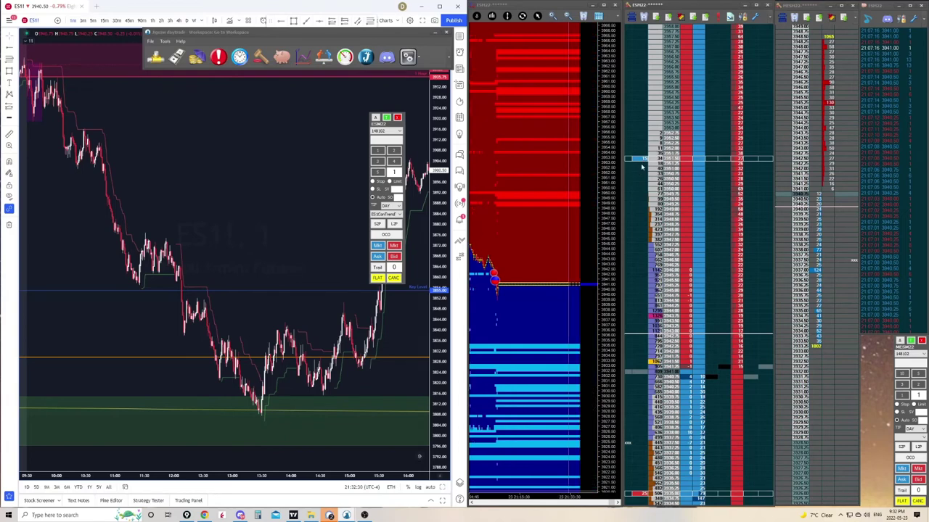
{"action": "scroll", "coordinate": [641, 153], "scroll_direction": "down", "scroll_amount": 1}
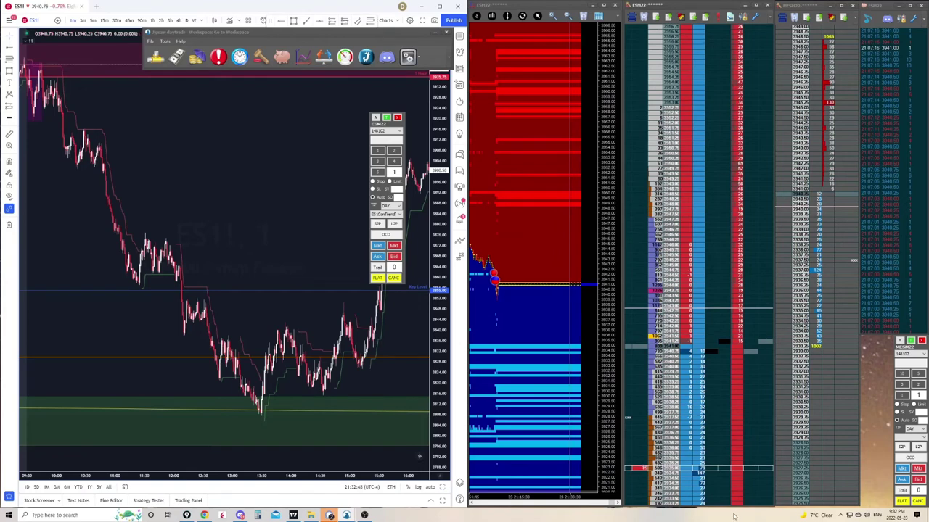
{"action": "scroll", "coordinate": [698, 448], "scroll_direction": "up", "scroll_amount": 4}
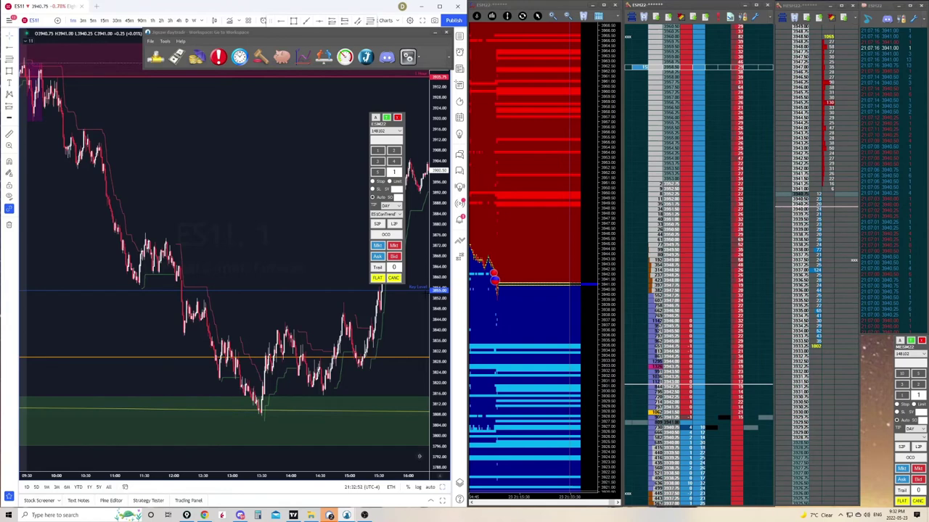
{"action": "left_click", "coordinate": [392, 278]}
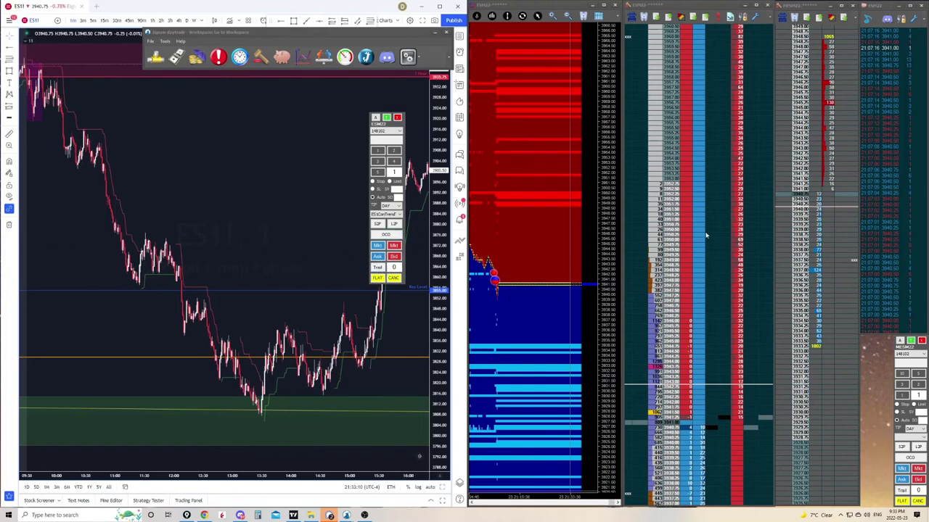
- Set the ESM22 panel's trail value to 10, switch trailing off, and place the panel beside the MESM22 order entry panel
{"action": "left_click", "coordinate": [378, 268]}
{"action": "type", "text": "10"}
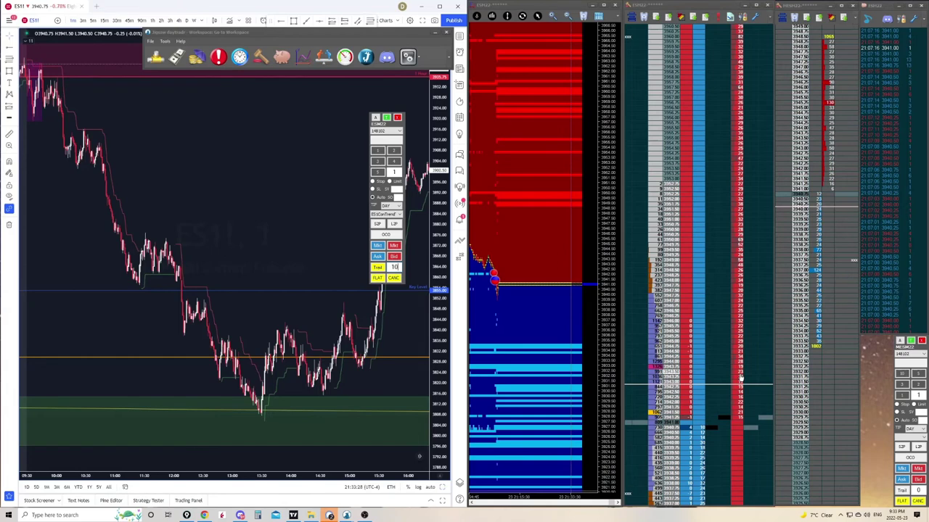
{"action": "left_click", "coordinate": [377, 267]}
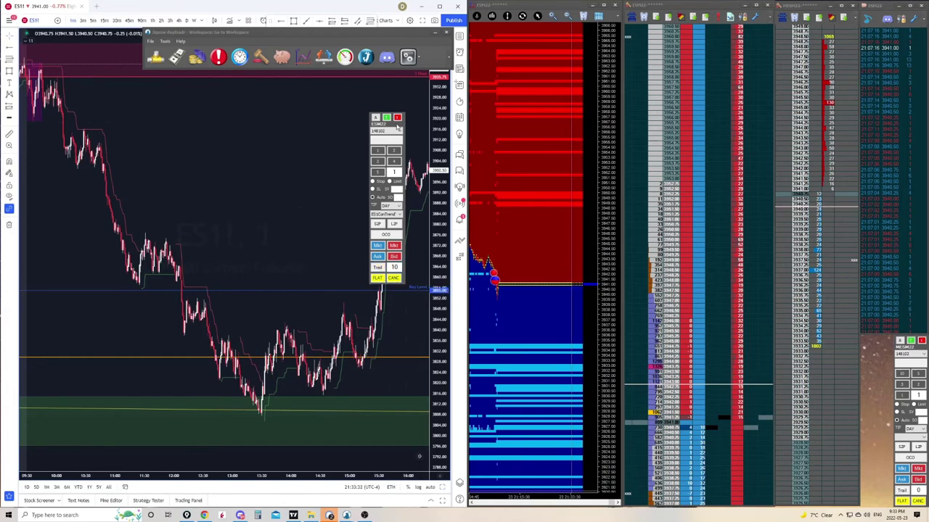
{"action": "mouse_move", "coordinate": [398, 128]}
{"action": "left_mouse_down"}
{"action": "mouse_move", "coordinate": [406, 130]}
{"action": "mouse_move", "coordinate": [389, 135]}
{"action": "left_mouse_up"}
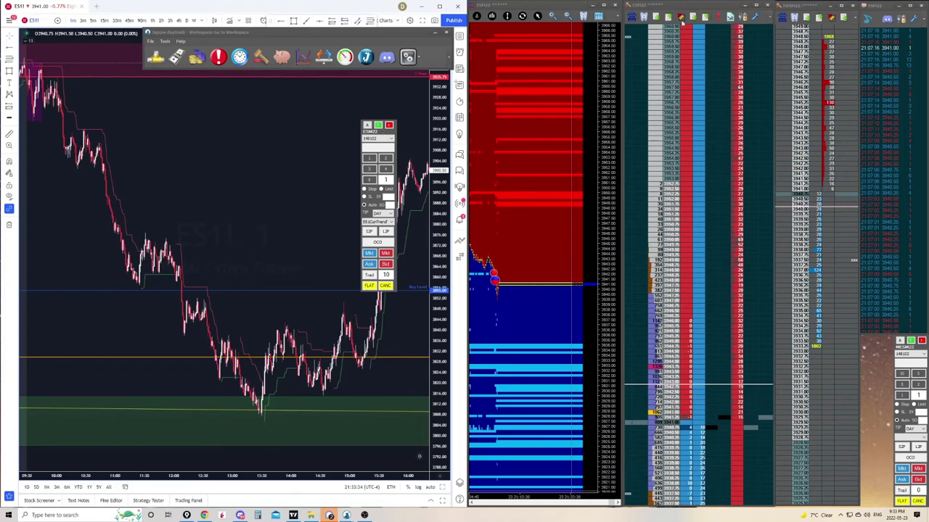
{"action": "left_click_drag", "start_coordinate": [391, 137], "coordinate": [886, 351]}
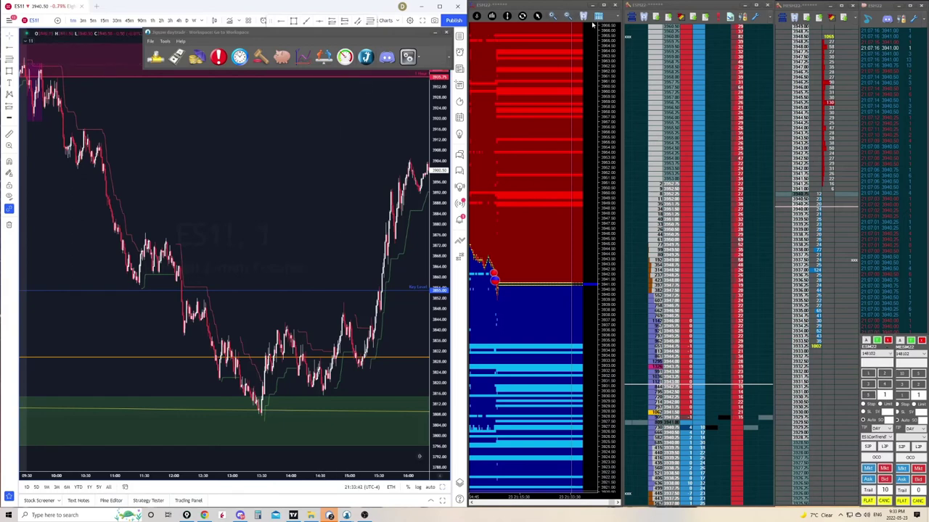
- View the ESM22 ladder's Depth & Sales Settings window, and close it
{"action": "left_click", "coordinate": [631, 18]}
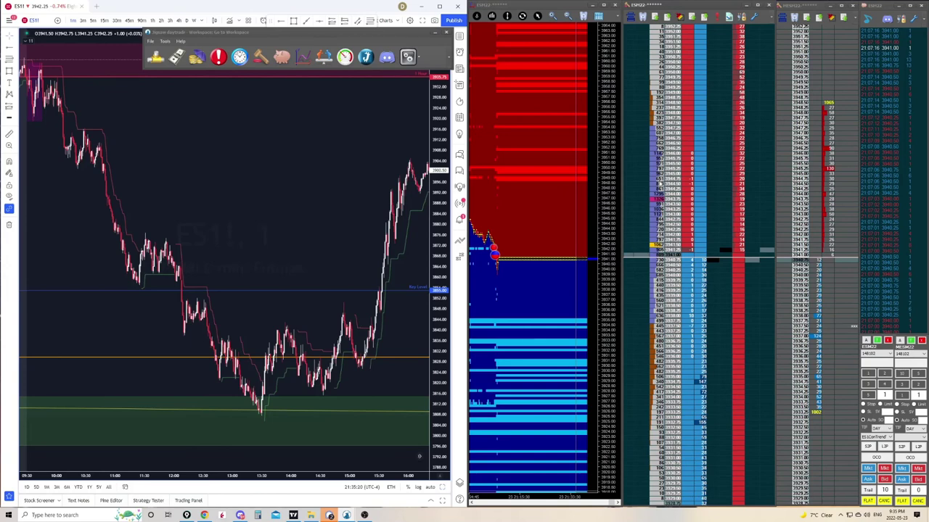
{"action": "left_click", "coordinate": [754, 16]}
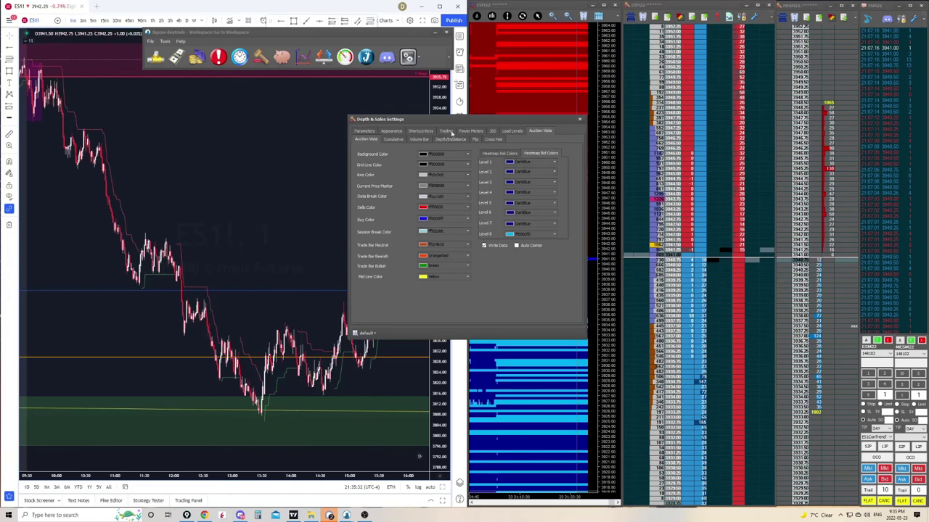
{"action": "left_click", "coordinate": [579, 118]}
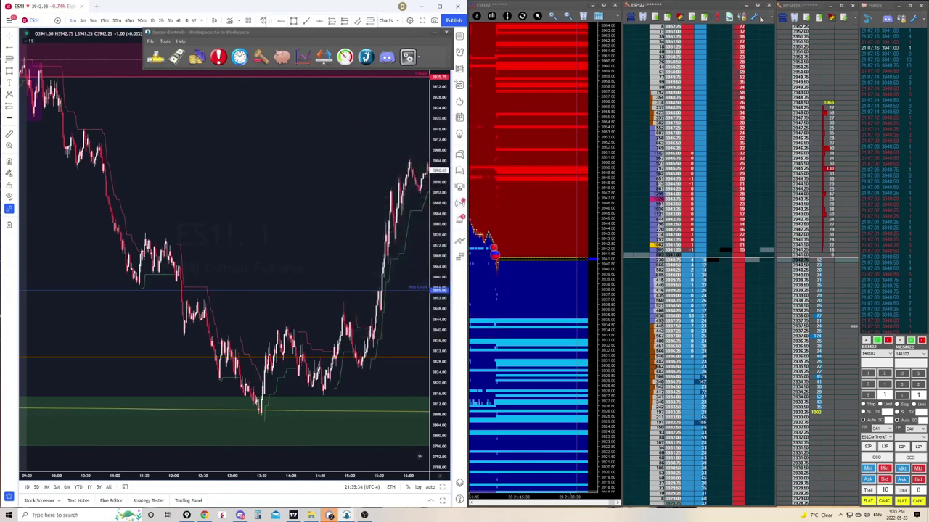
- Disable and re-enable order placement for the ESM22 ladder, repeating the switch twice
{"action": "left_click", "coordinate": [771, 17]}
{"action": "left_click", "coordinate": [771, 18]}
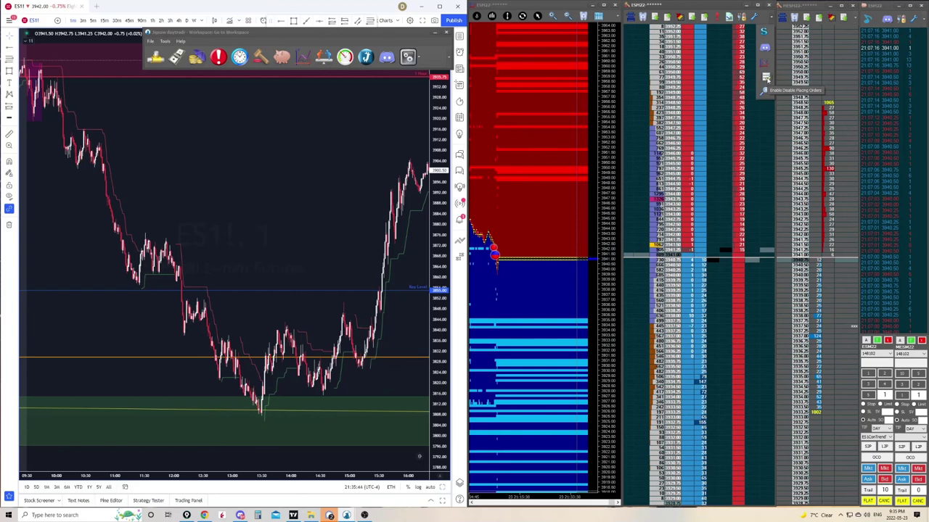
{"action": "left_click", "coordinate": [767, 77]}
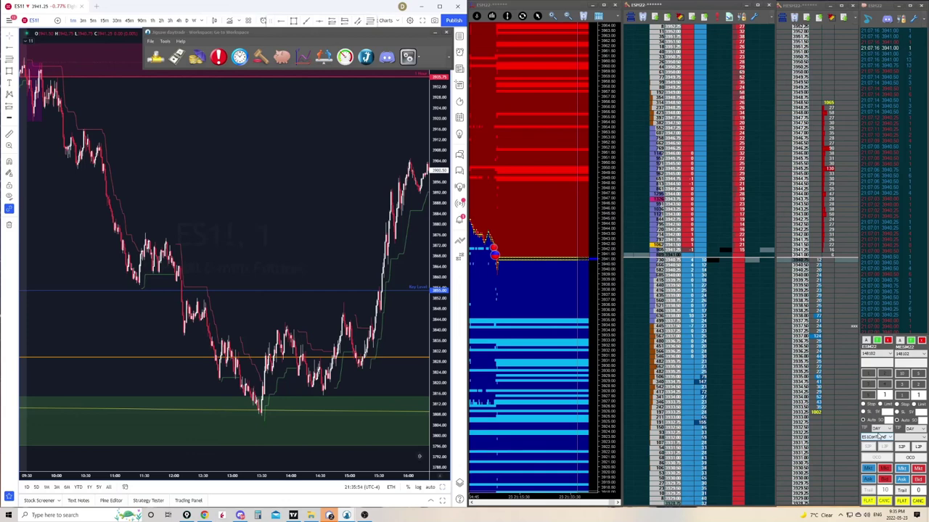
{"action": "left_click", "coordinate": [771, 19]}
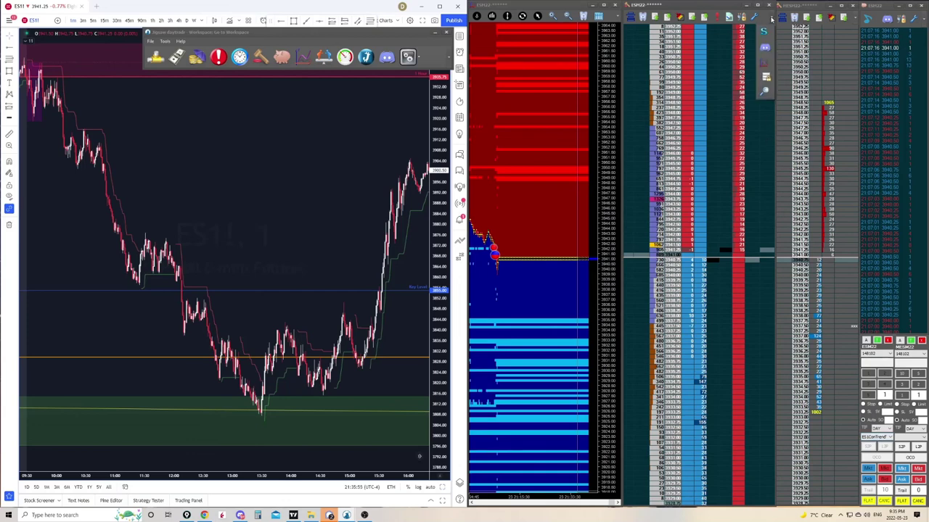
{"action": "left_click", "coordinate": [770, 82]}
{"action": "left_click", "coordinate": [771, 19]}
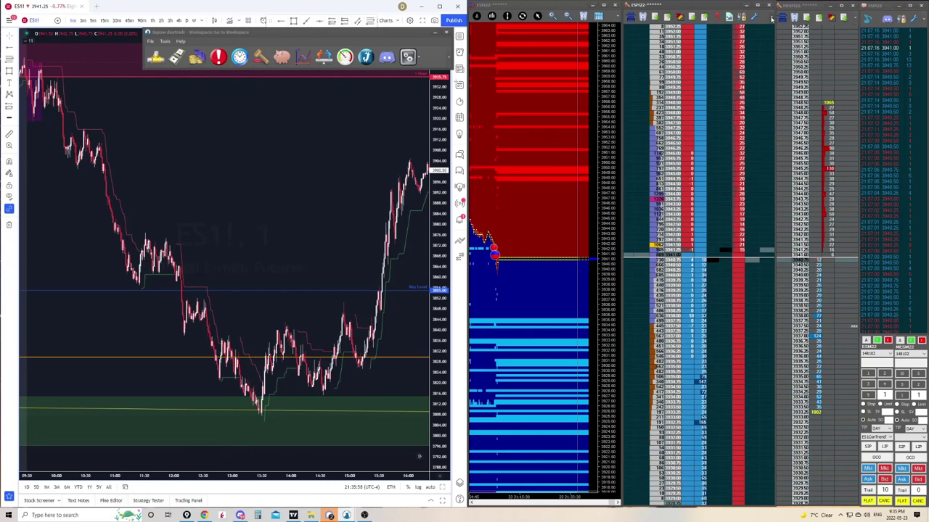
{"action": "left_click", "coordinate": [770, 82]}
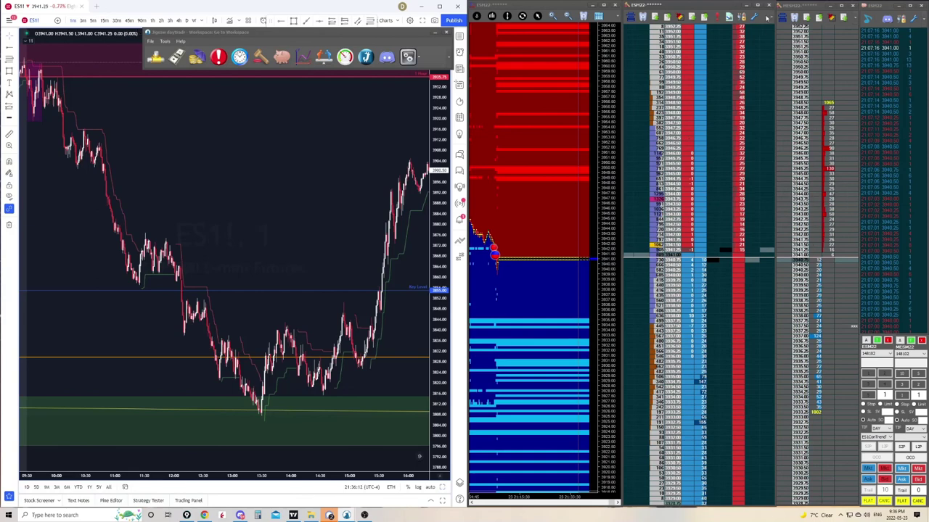
{"action": "left_click", "coordinate": [770, 19]}
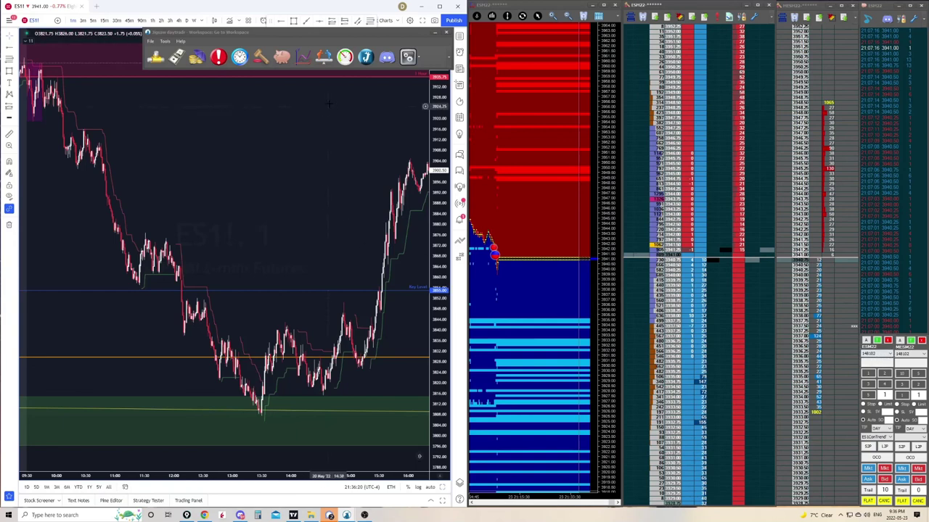
- Switch to the TradingView ES1! chart, restore its lower indicator pane, and shrink that pane to give the price chart more height
{"action": "left_click_drag", "start_coordinate": [360, 31], "coordinate": [313, 63]}
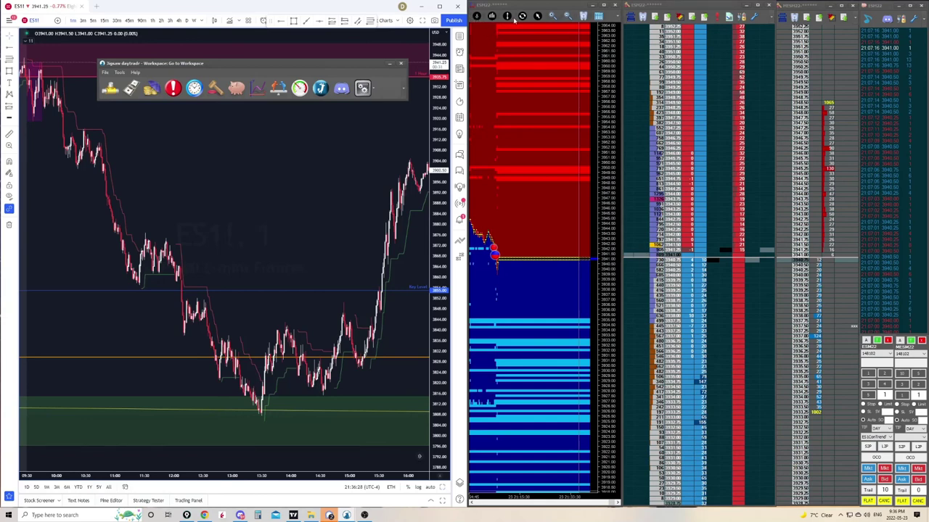
{"action": "left_click", "coordinate": [441, 149]}
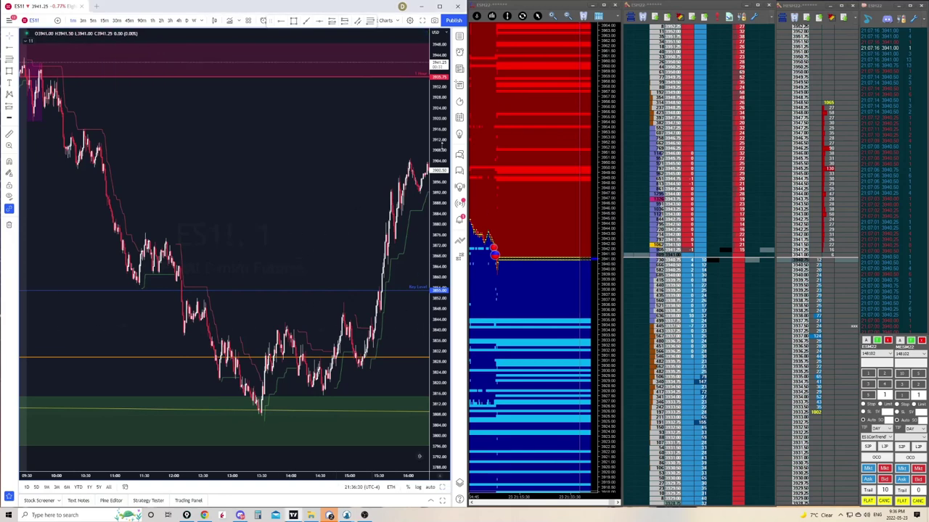
{"action": "double_click", "coordinate": [393, 363]}
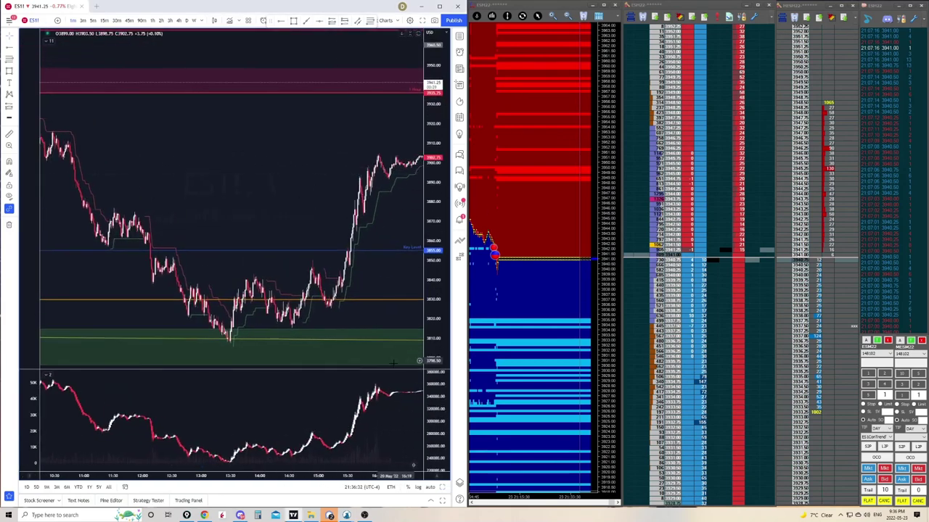
{"action": "left_click_drag", "start_coordinate": [392, 370], "coordinate": [392, 394]}
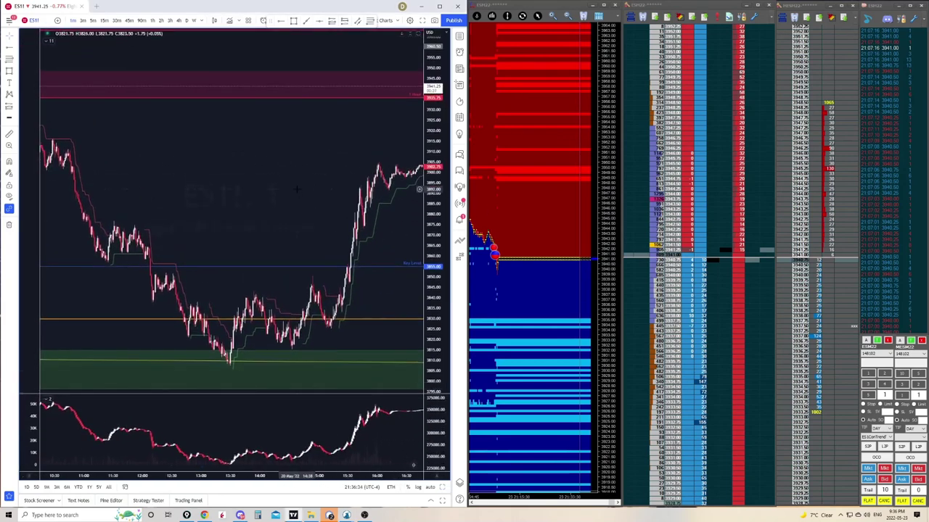